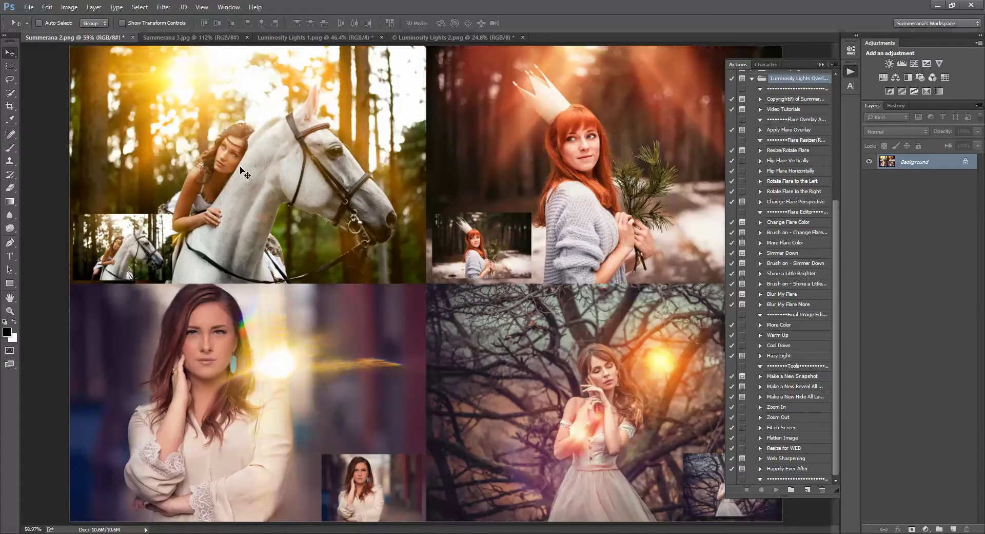
# Switch from Summerana 3 to the Luminosity Lights 1 photo of the woman among bare trees
pyautogui.click(208, 37)
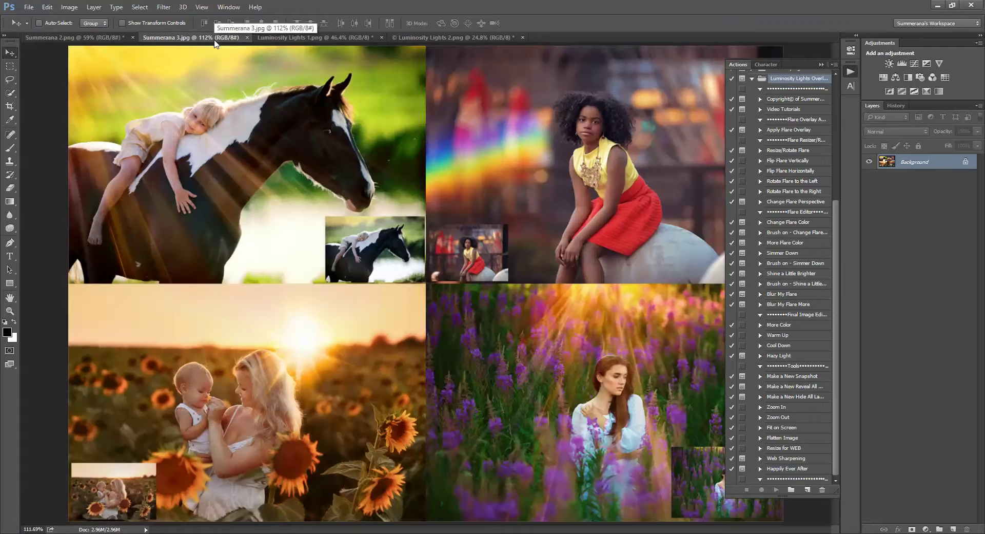
pyautogui.click(308, 39)
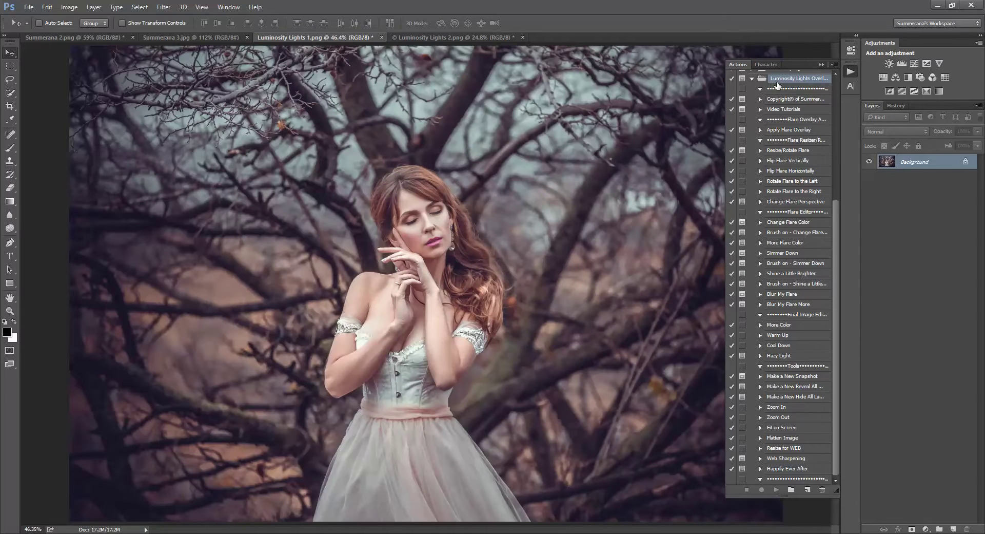
# Run the Apply Flare Overlay action and place Light Flare 3 into the photo
pyautogui.click(787, 130)
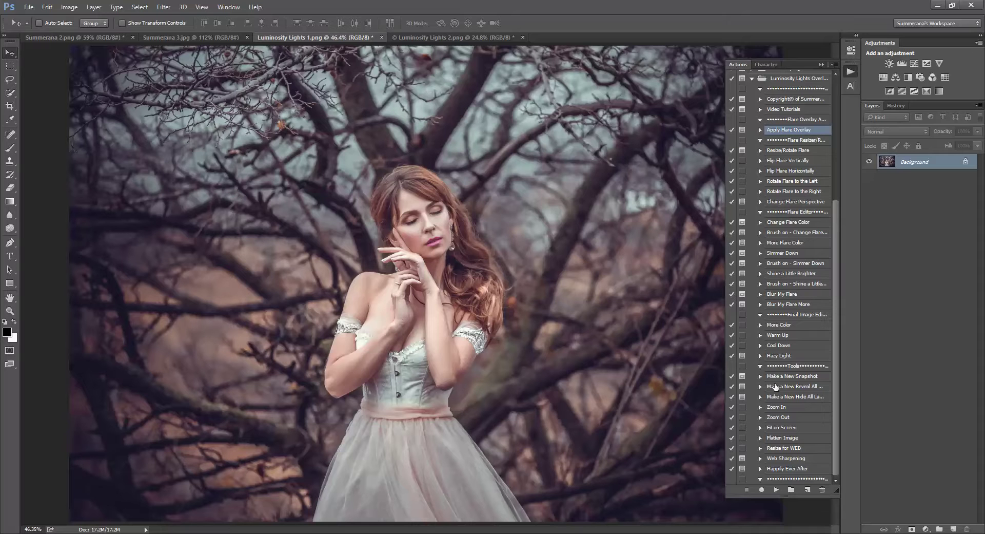
pyautogui.click(776, 489)
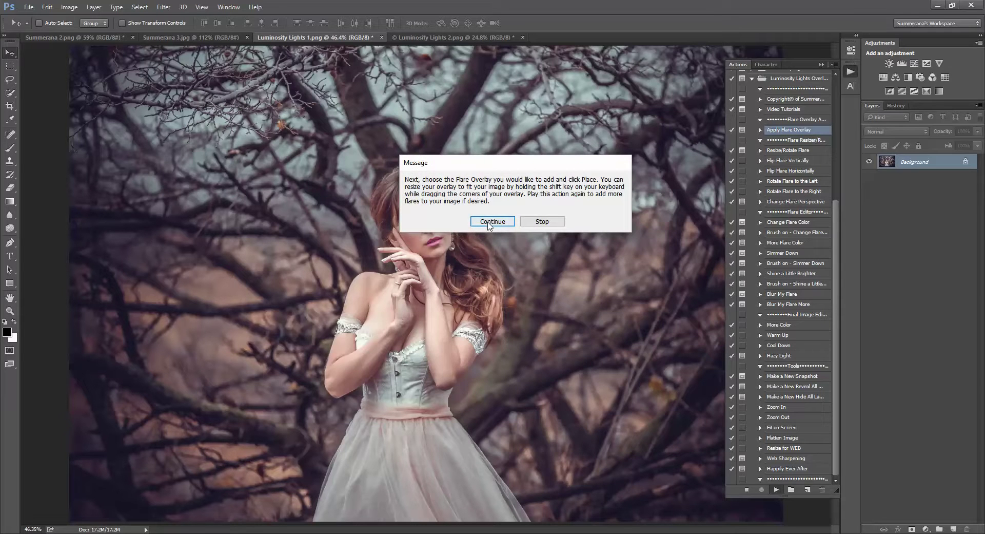
pyautogui.click(488, 221)
pyautogui.click(449, 199)
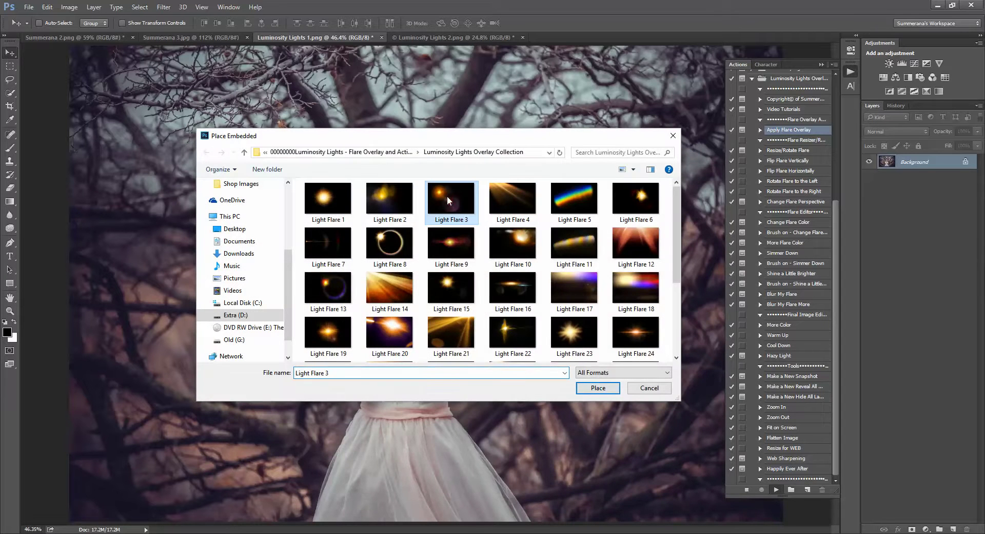
pyautogui.click(676, 290)
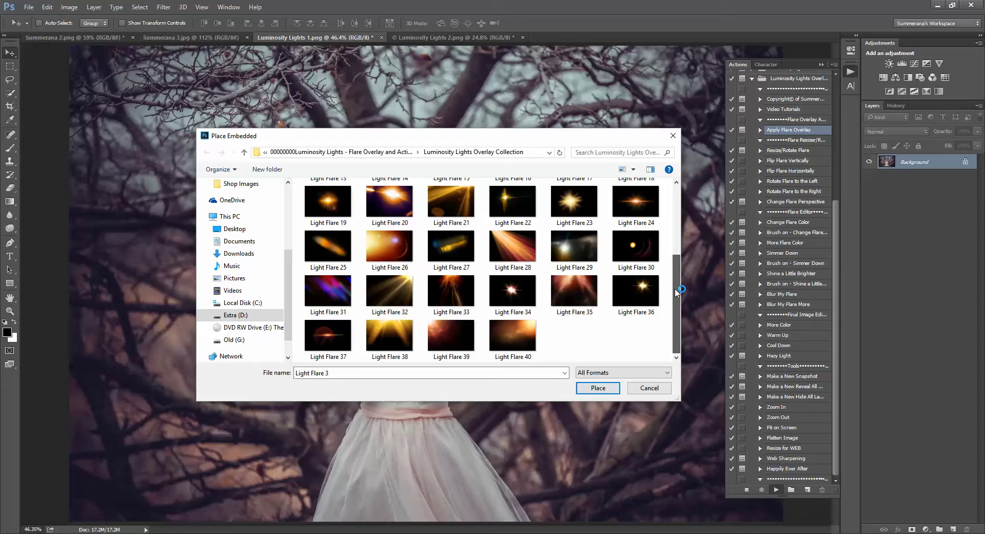
pyautogui.scroll(3, 488, 231)
pyautogui.click(590, 388)
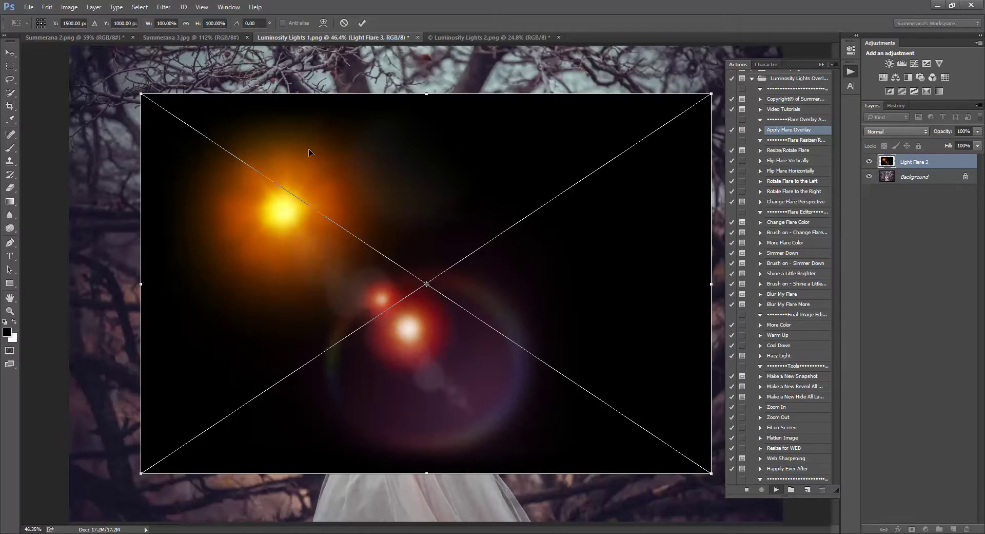
# Enlarge the Light Flare 3 overlay proportionally to about 126%
pyautogui.moveTo(143, 95); pyautogui.dragTo(65, 44)
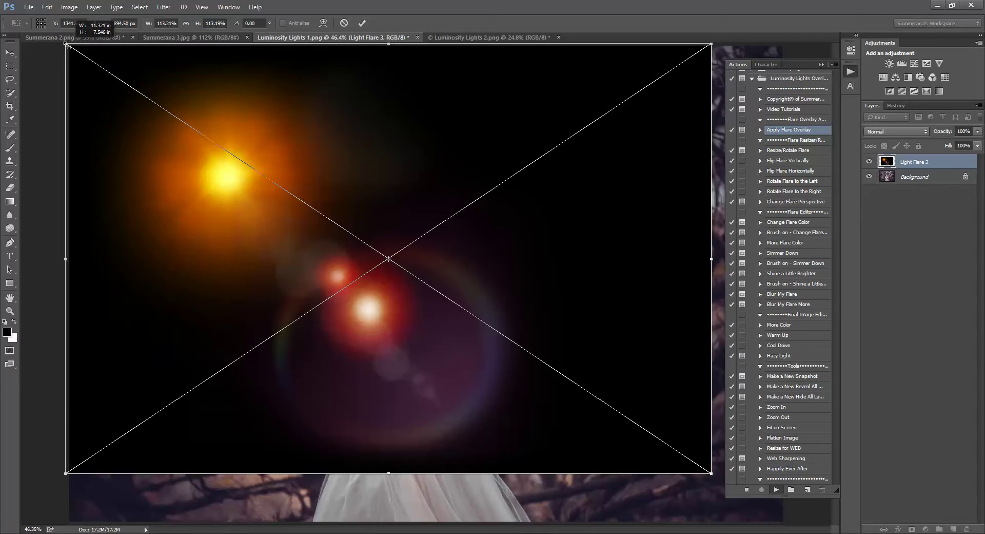
pyautogui.click(186, 25)
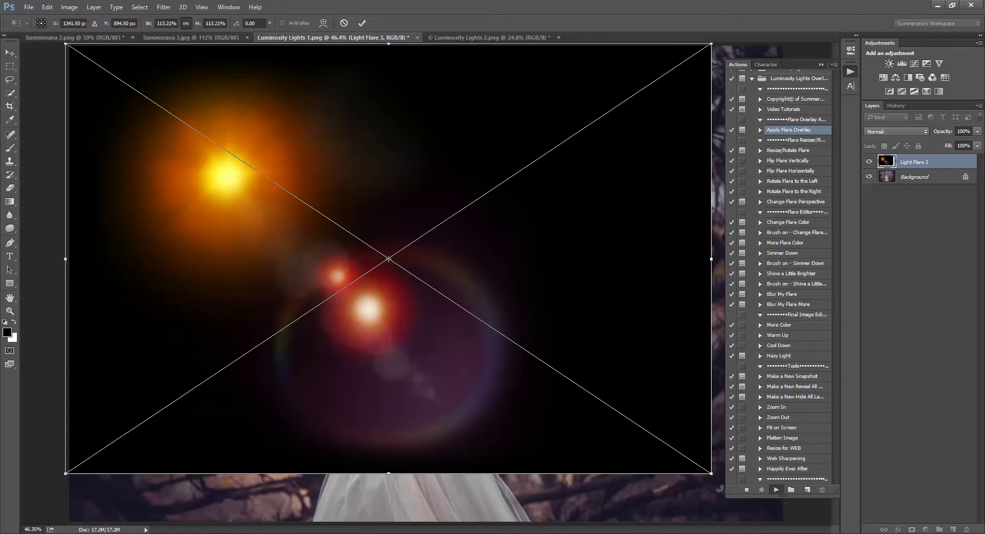
pyautogui.moveTo(711, 476); pyautogui.dragTo(788, 520)
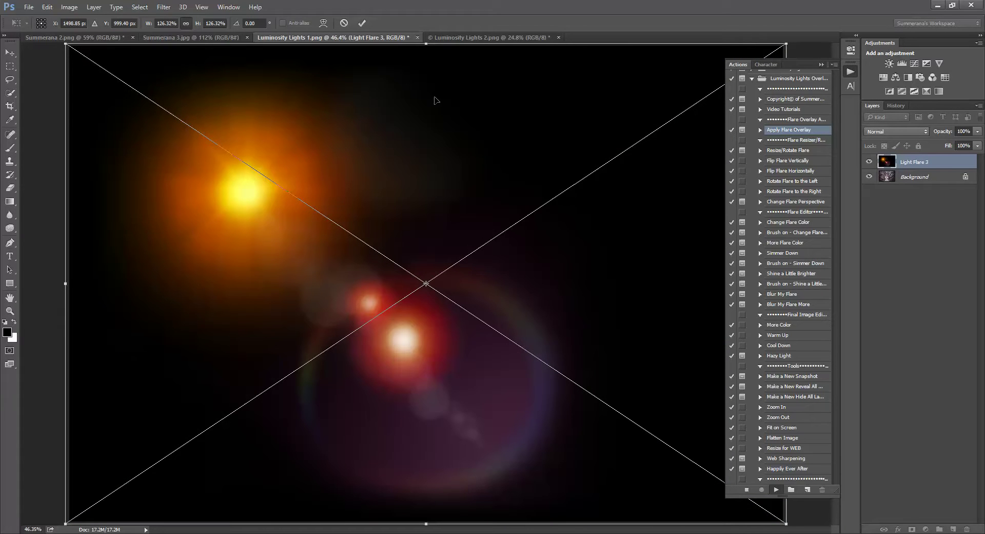
# Commit the flare size and mirror it with the Flip Flare Horizontally action
pyautogui.click(362, 23)
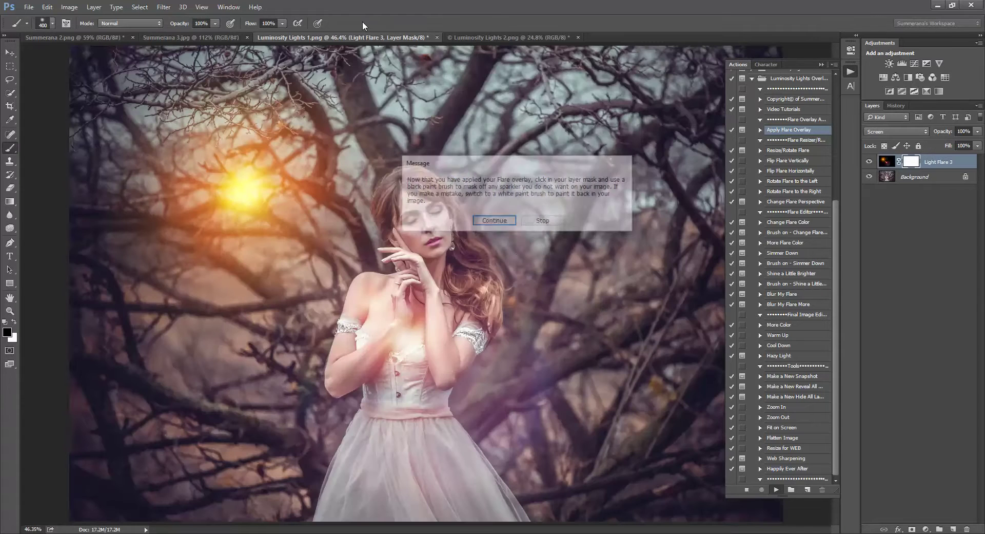
pyautogui.click(494, 220)
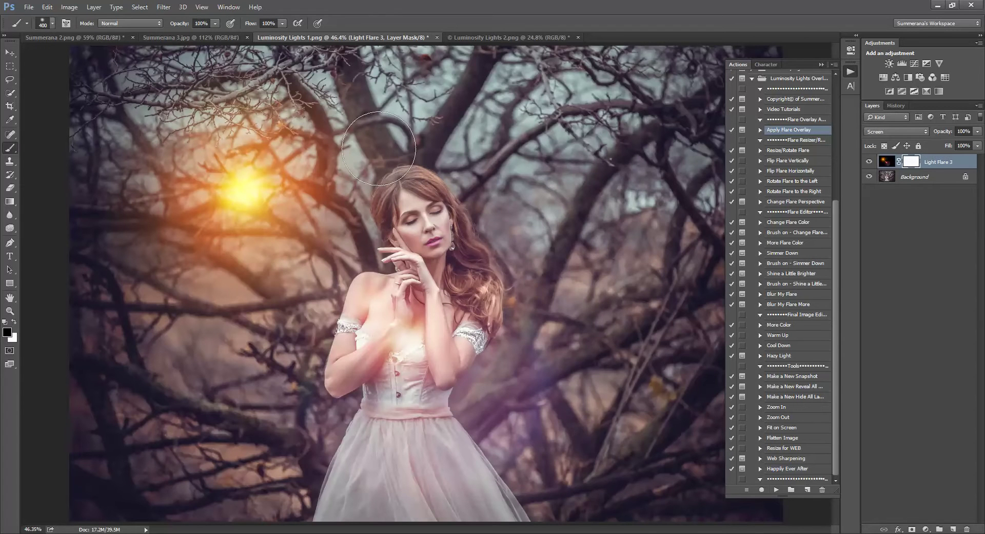
pyautogui.click(783, 151)
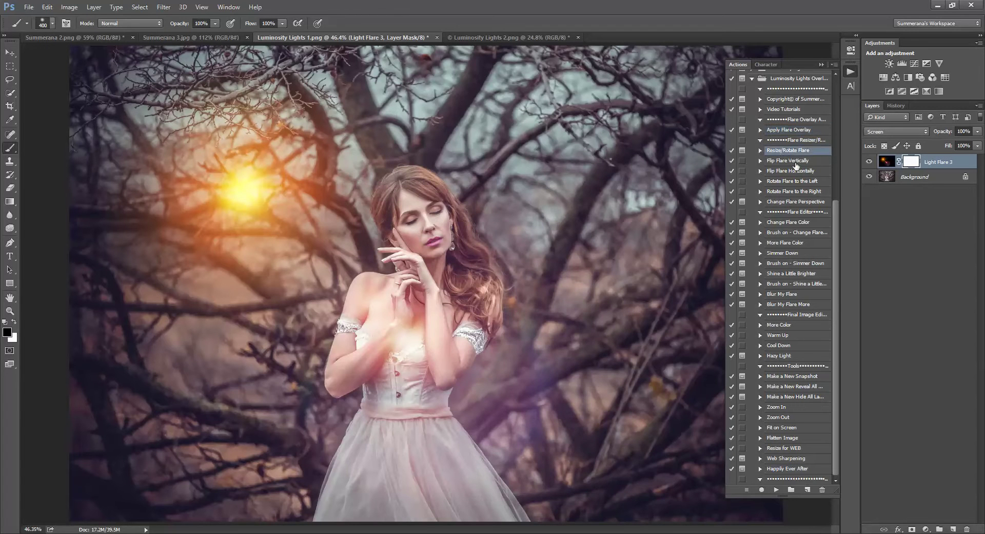
pyautogui.click(796, 163)
pyautogui.click(795, 171)
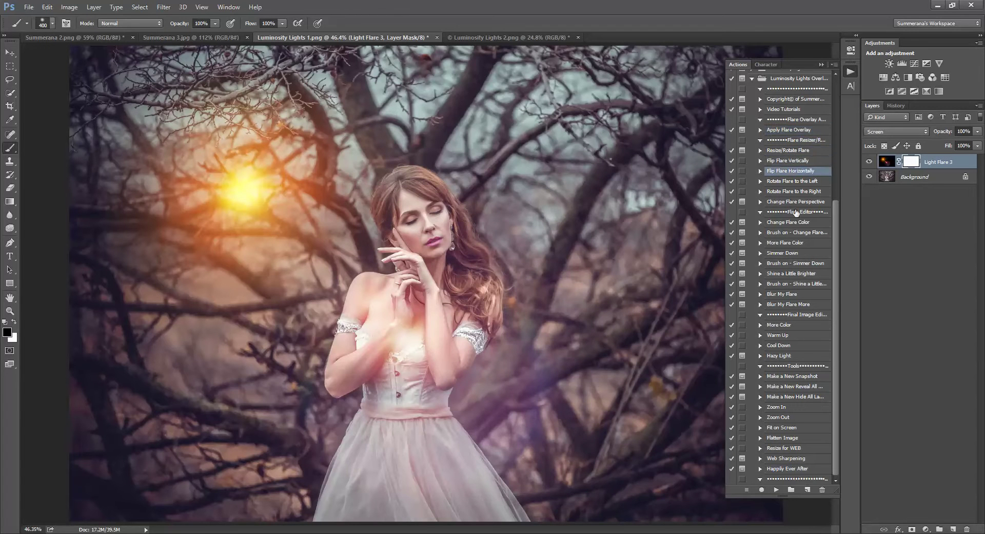
pyautogui.click(776, 489)
# Move the flare so its sun sits just right of the woman's head
pyautogui.click(9, 52)
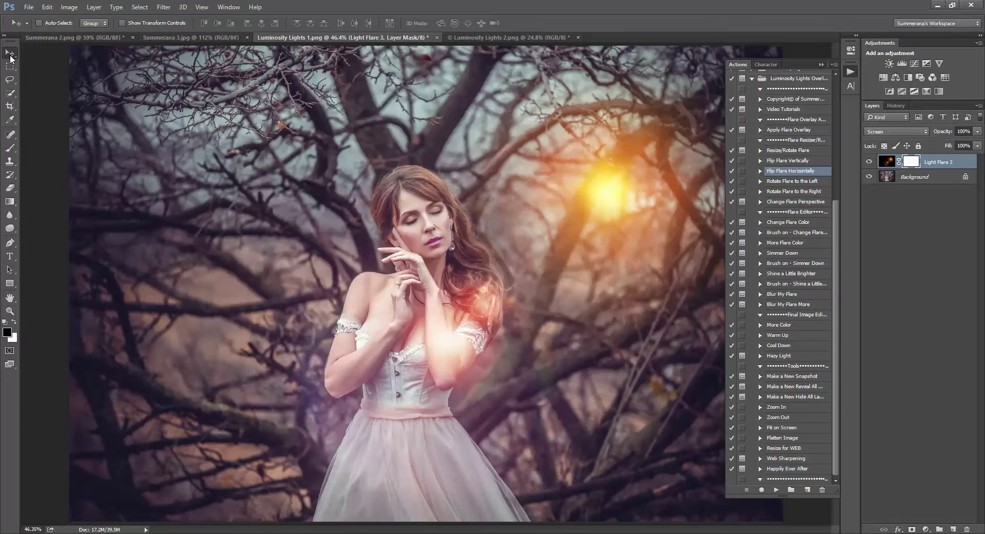
pyautogui.moveTo(556, 209)
pyautogui.mouseDown()
pyautogui.moveTo(580, 166)
pyautogui.moveTo(528, 223)
pyautogui.moveTo(553, 194)
pyautogui.moveTo(534, 198)
pyautogui.moveTo(540, 191)
pyautogui.mouseUp()
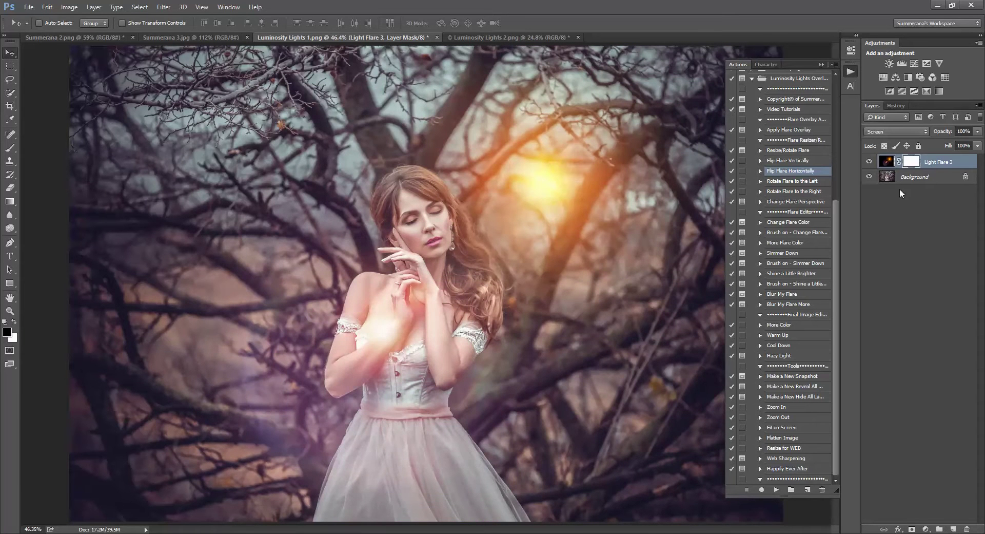
pyautogui.moveTo(550, 186); pyautogui.dragTo(522, 188)
# Duplicate the Light Flare 3 layer as Light Flare 3 copy
pyautogui.rightClick(946, 163)
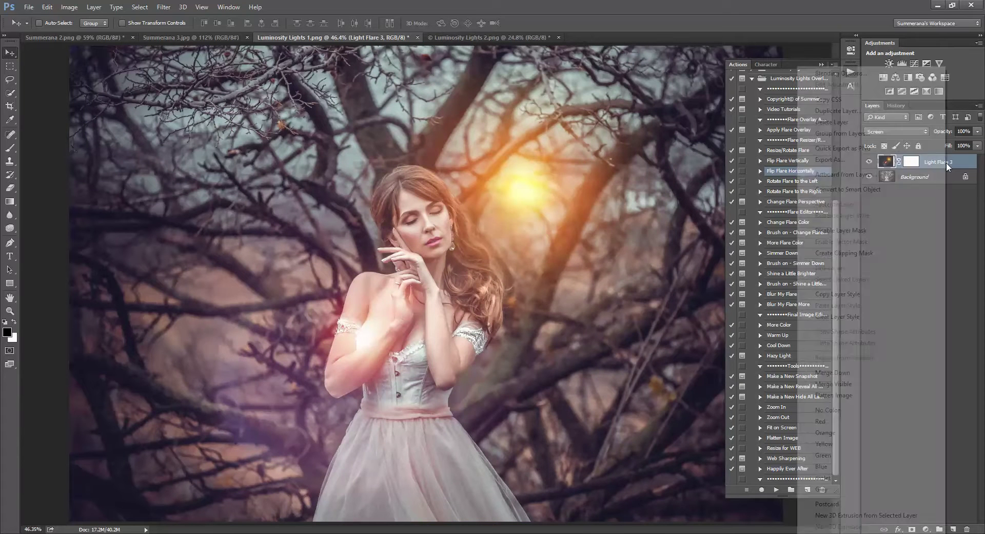
pyautogui.click(959, 162)
pyautogui.rightClick(959, 162)
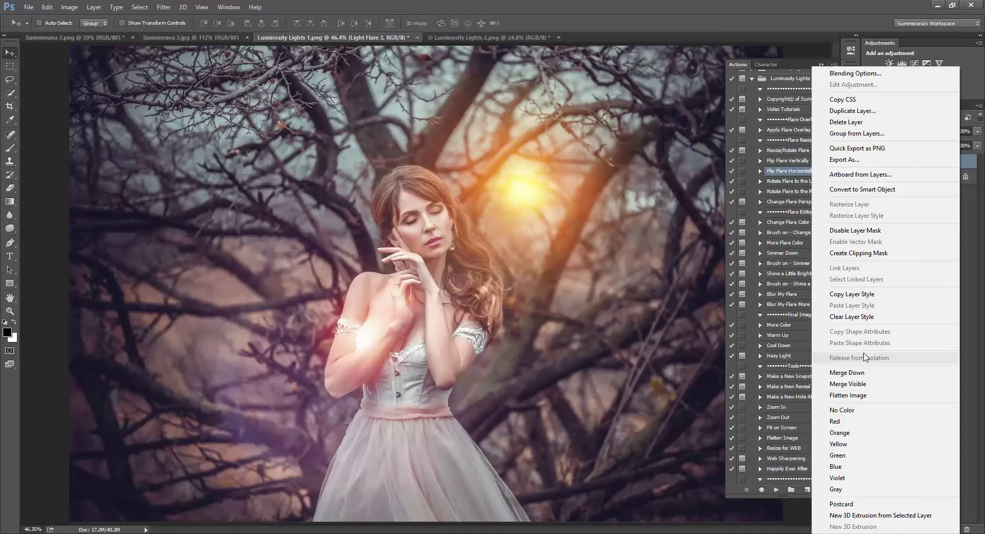
pyautogui.click(851, 110)
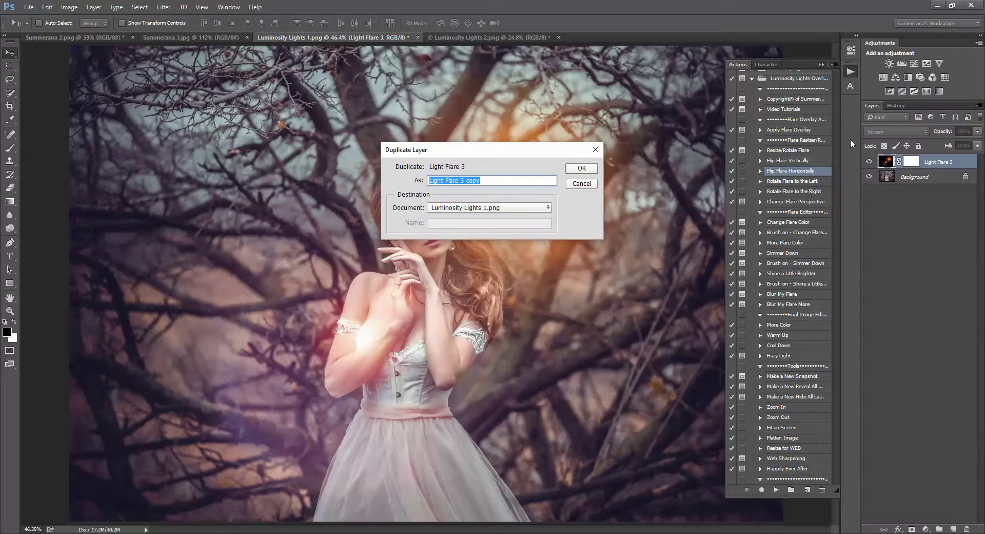
pyautogui.click(581, 168)
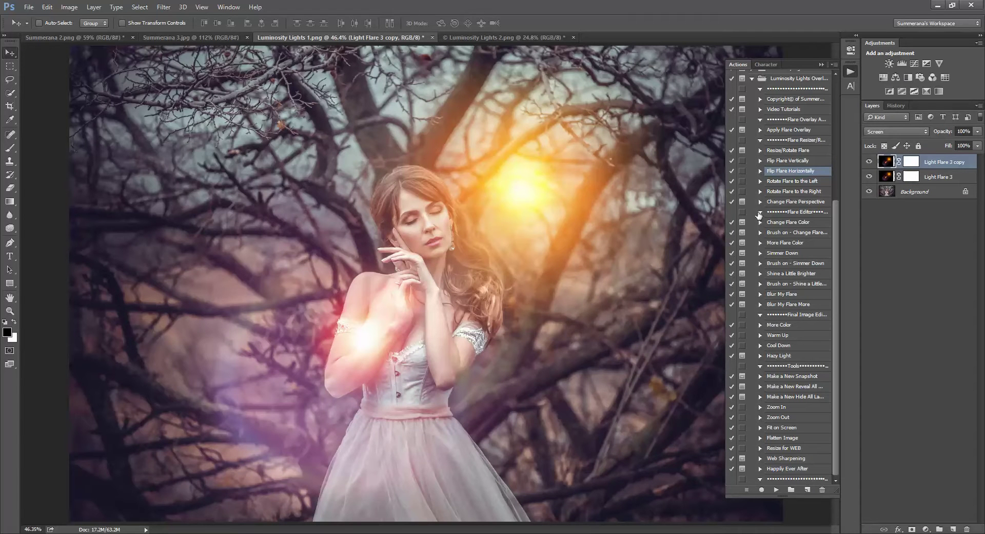
# Merge both flare layers, set the result to Screen, and nudge the sun lower
pyautogui.keyDown('shift'); pyautogui.click(937, 178); pyautogui.keyUp('shift')
pyautogui.rightClick(946, 170)
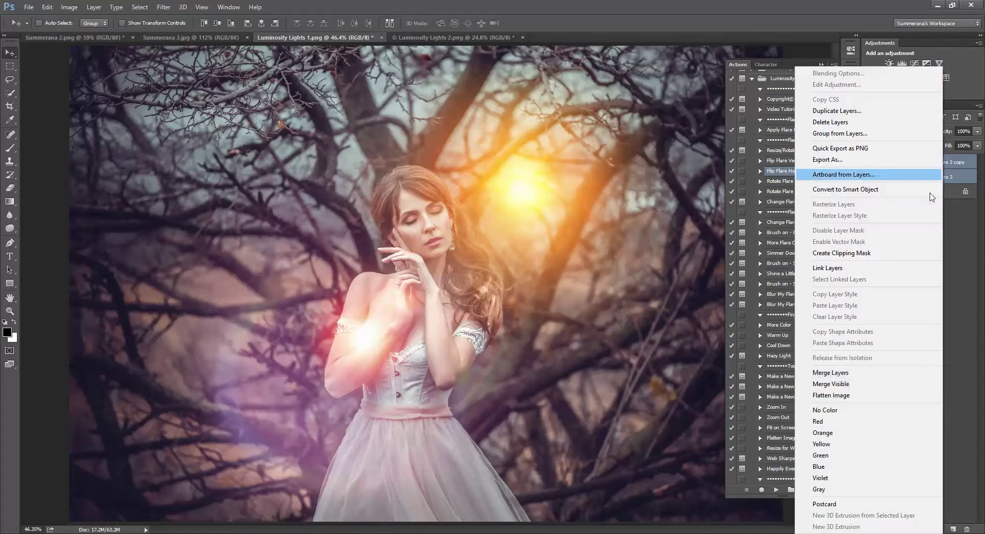
pyautogui.click(839, 372)
pyautogui.click(902, 131)
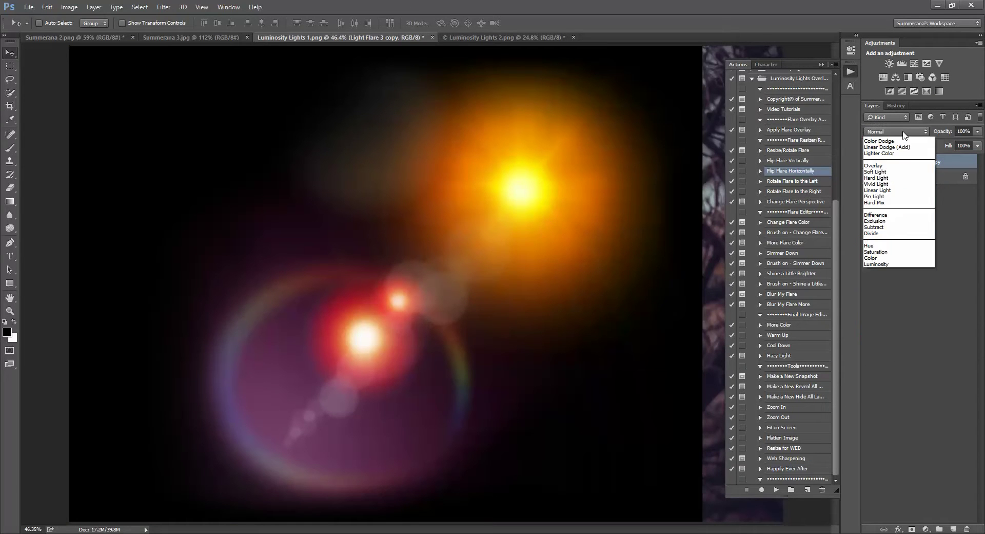
pyautogui.click(873, 202)
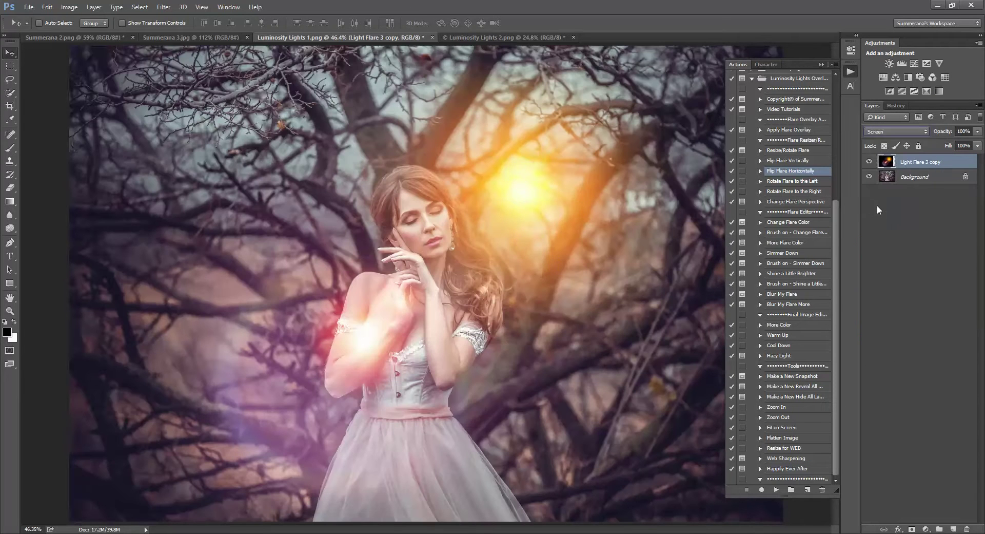
pyautogui.moveTo(539, 176); pyautogui.dragTo(557, 196)
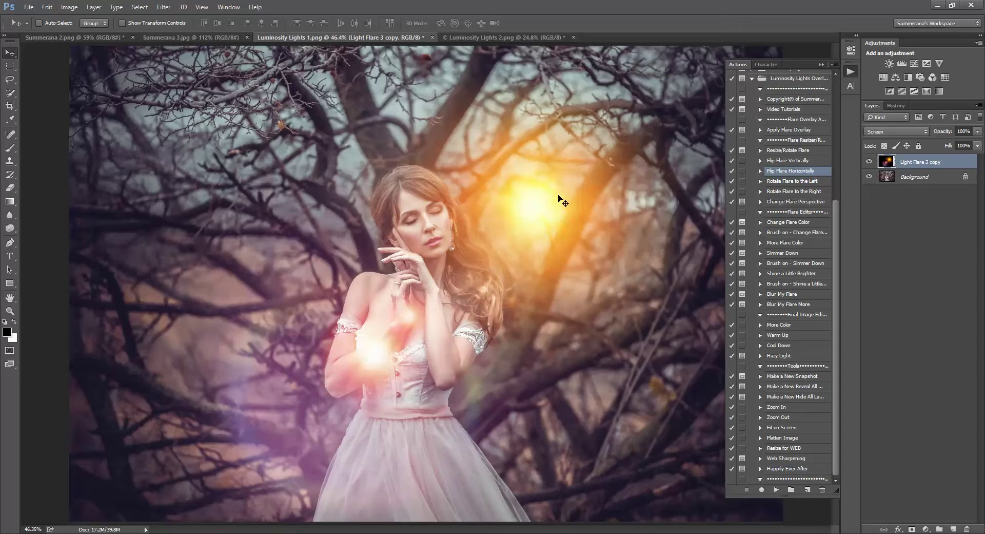
# Add a More Flare Color layer and raise its opacity to 63%
pyautogui.click(797, 221)
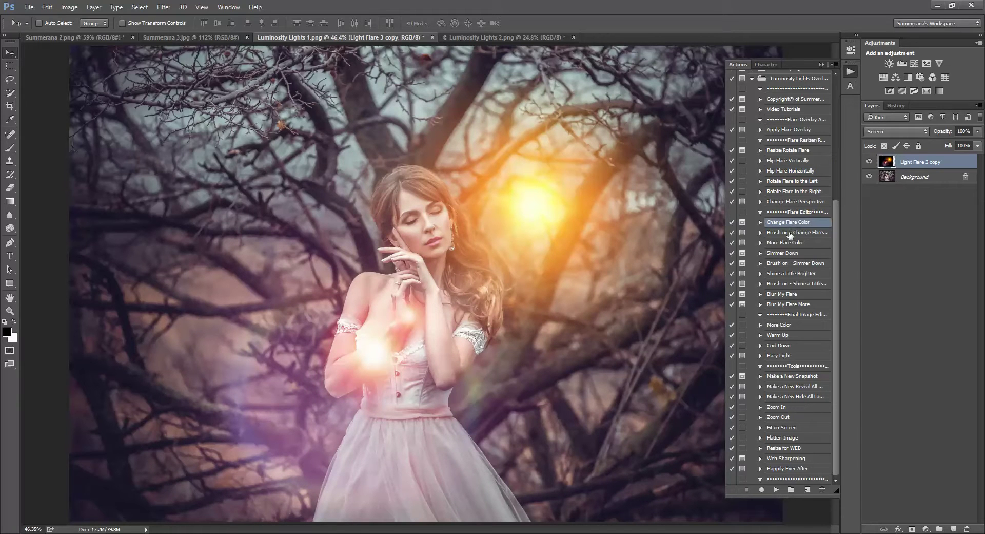
pyautogui.click(790, 234)
pyautogui.click(789, 245)
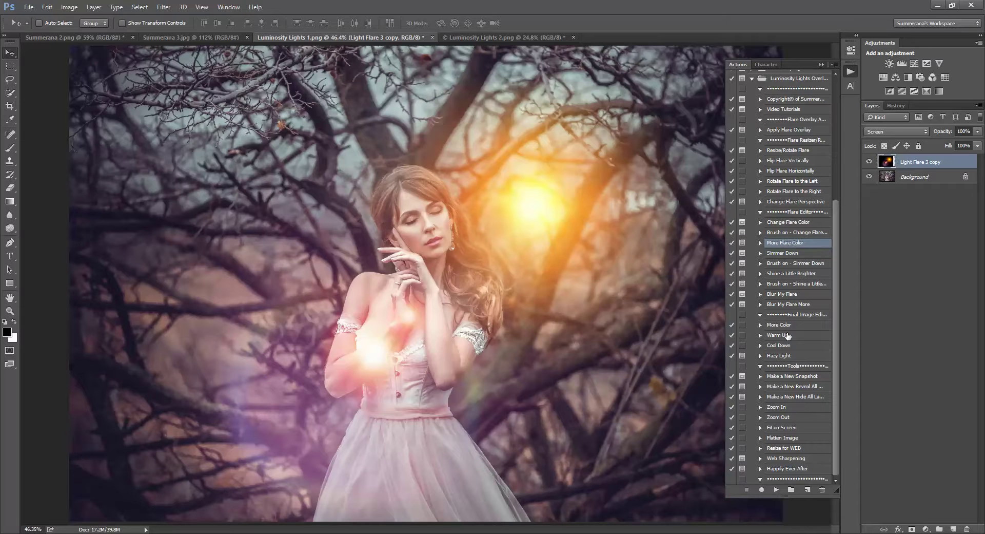
pyautogui.click(776, 489)
pyautogui.click(501, 221)
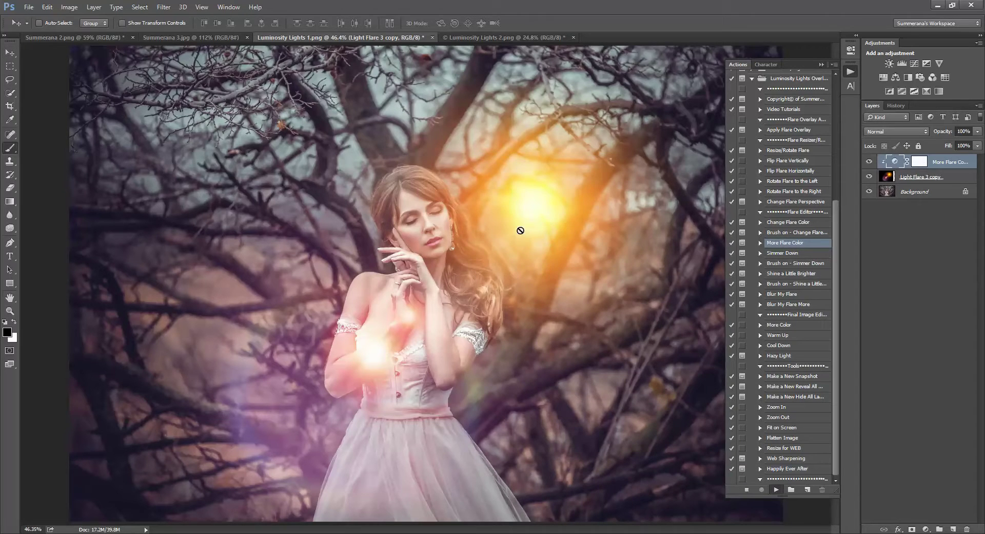
pyautogui.moveTo(978, 132); pyautogui.dragTo(958, 142)
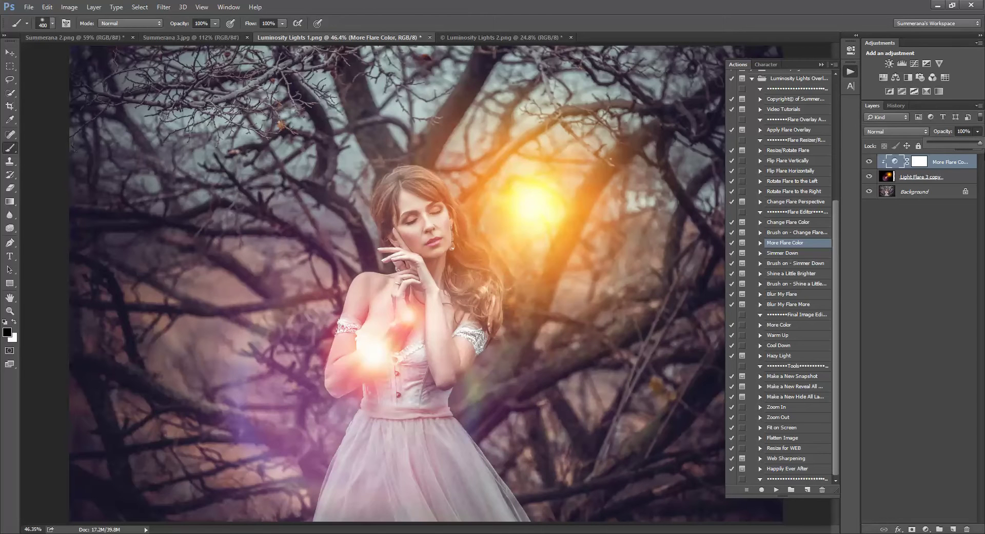
# Add a Simmer Down darkening layer, adjust its opacity, then hide it
pyautogui.click(779, 252)
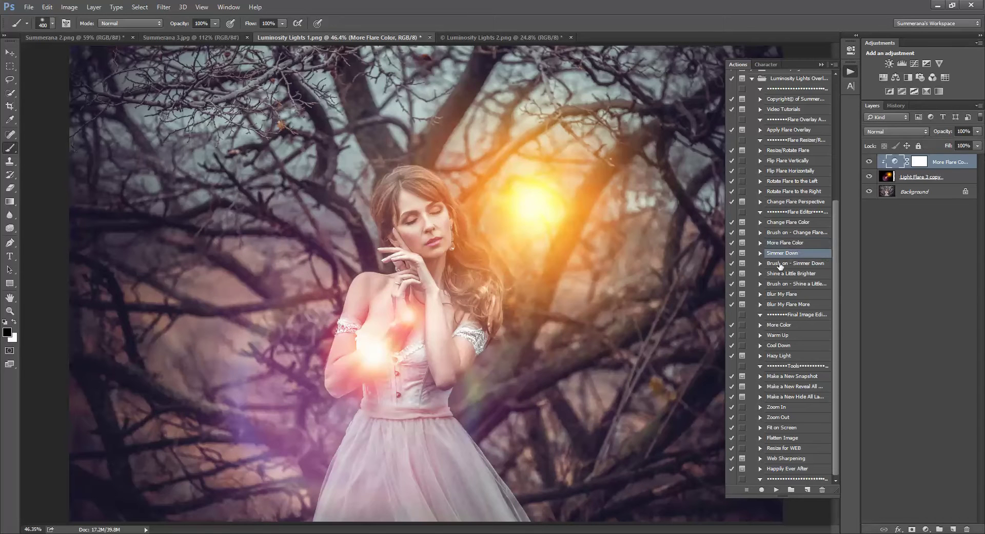
pyautogui.click(780, 263)
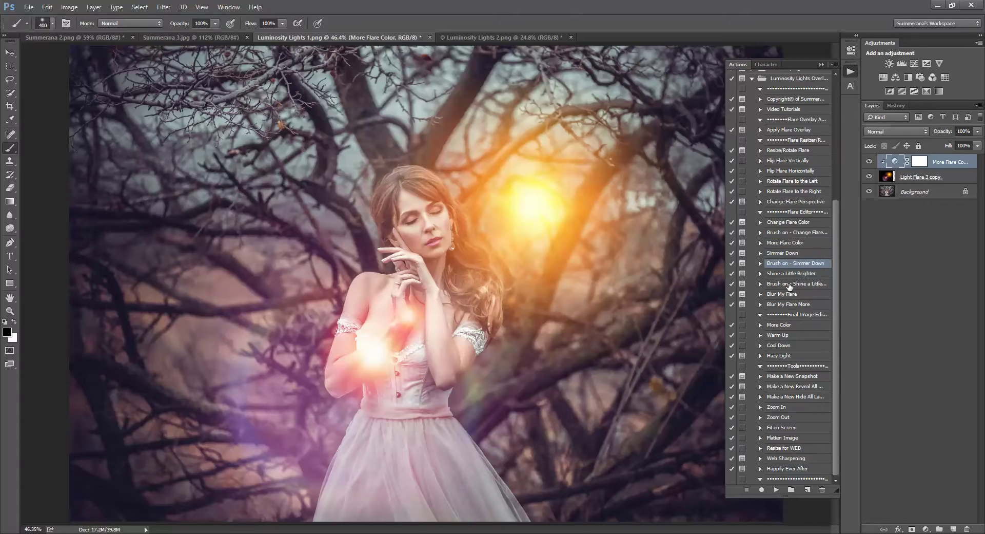
pyautogui.click(785, 254)
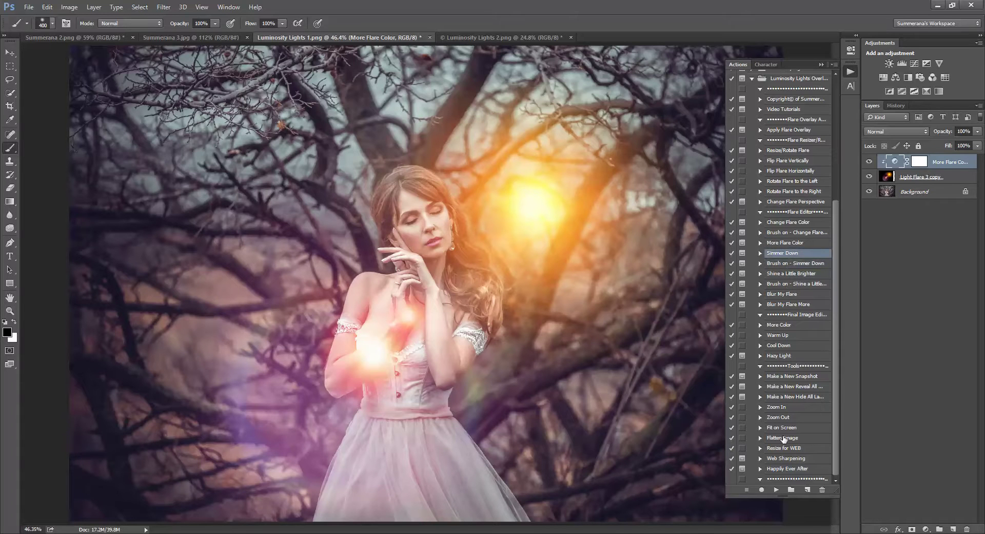
pyautogui.click(776, 490)
pyautogui.click(493, 225)
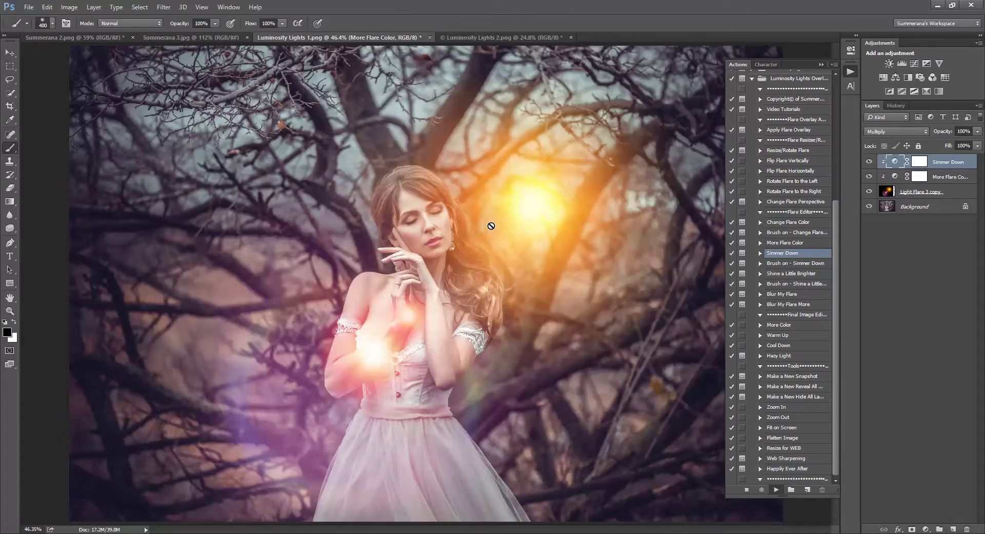
pyautogui.click(977, 132)
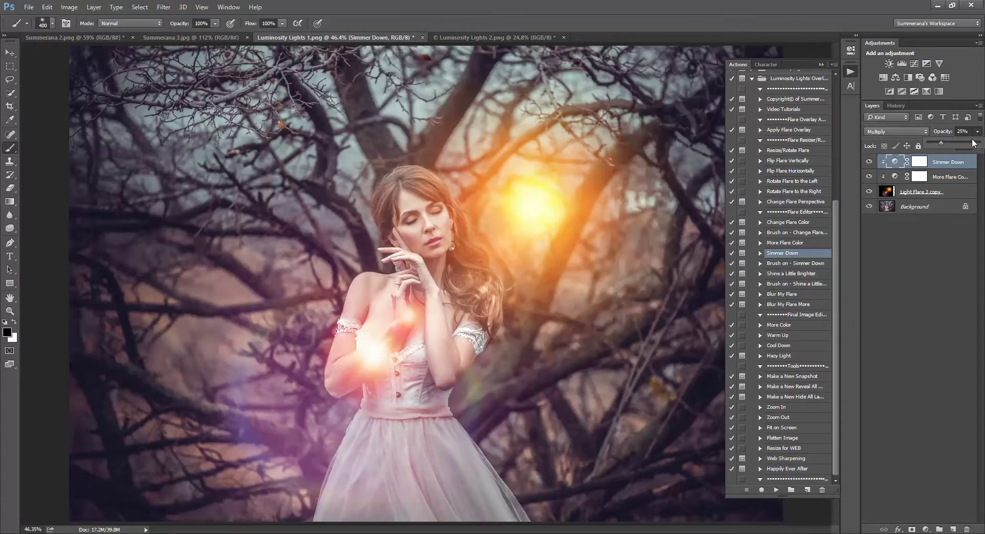
pyautogui.moveTo(974, 145); pyautogui.dragTo(940, 141)
pyautogui.click(869, 162)
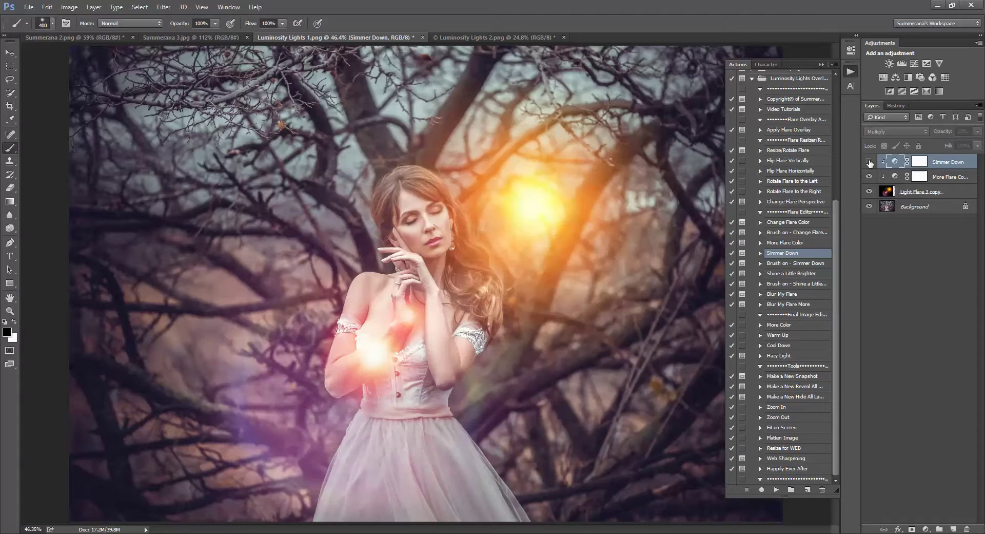
# Run Brush on - Simmer Down and set a 250 px white brush at 100% opacity
pyautogui.click(795, 263)
pyautogui.click(776, 490)
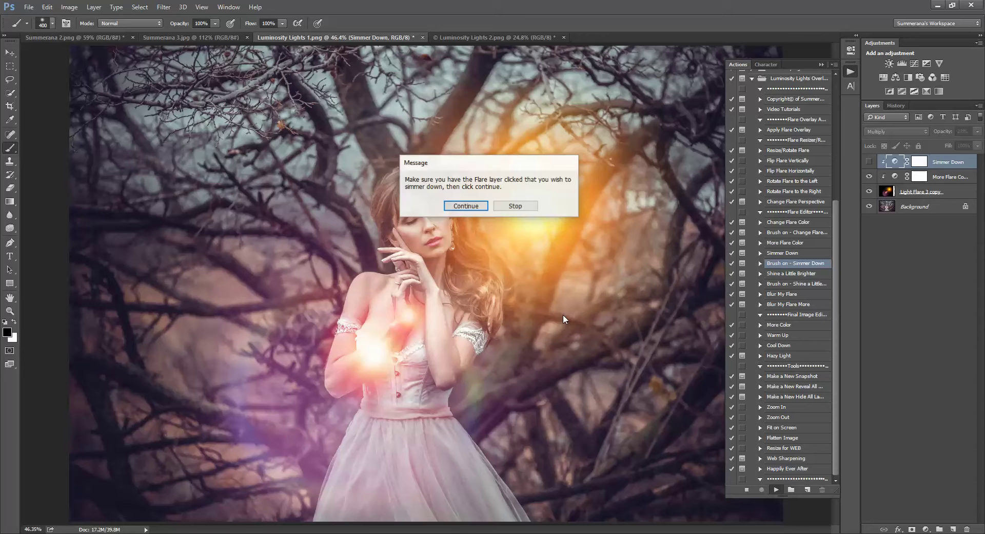
pyautogui.click(468, 207)
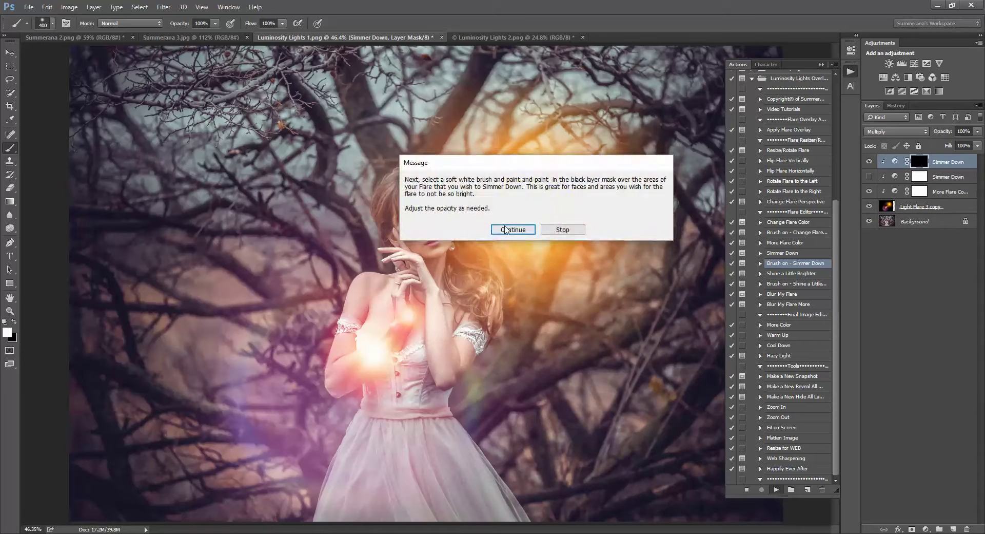
pyautogui.click(513, 230)
pyautogui.press('[')
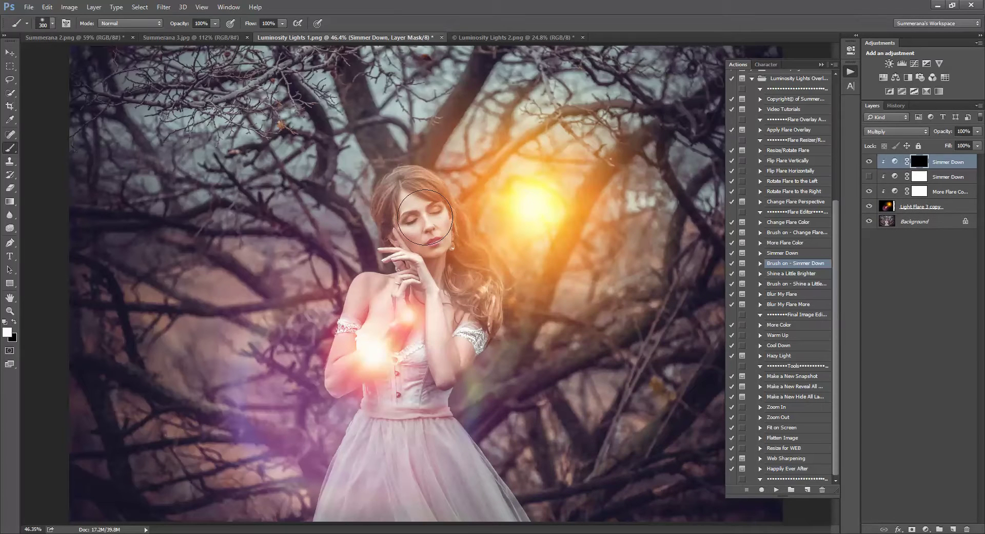
pyautogui.press('[')
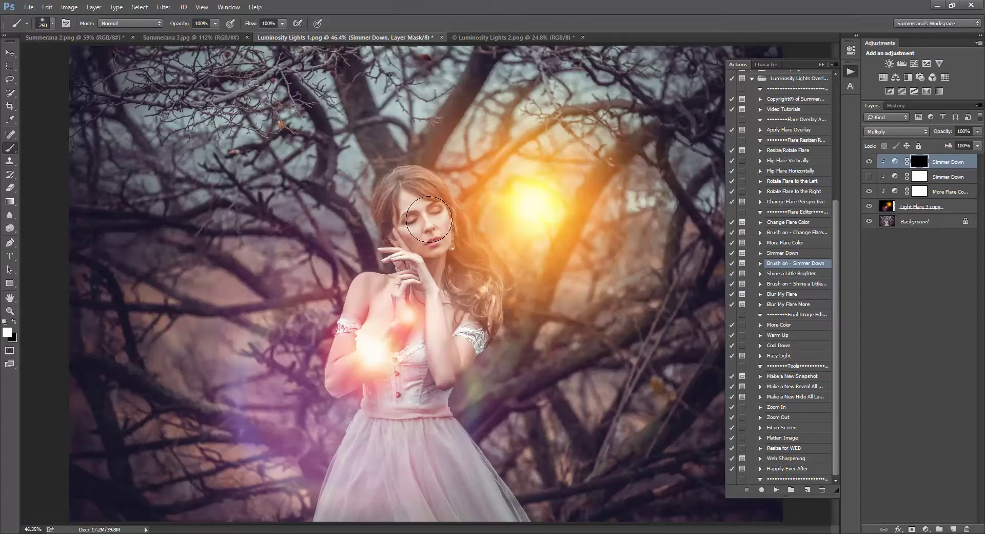
pyautogui.click(53, 23)
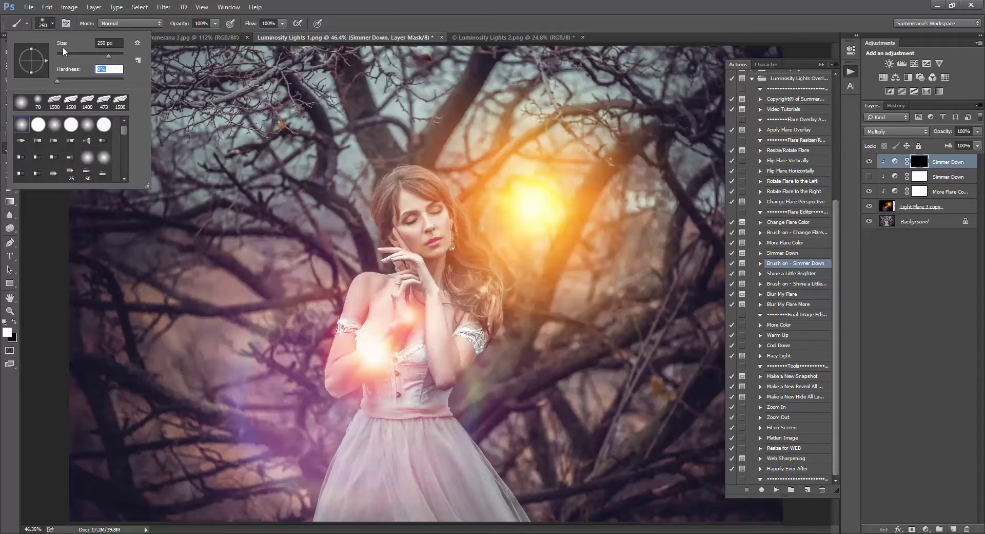
pyautogui.press('Return')
pyautogui.click(7, 332)
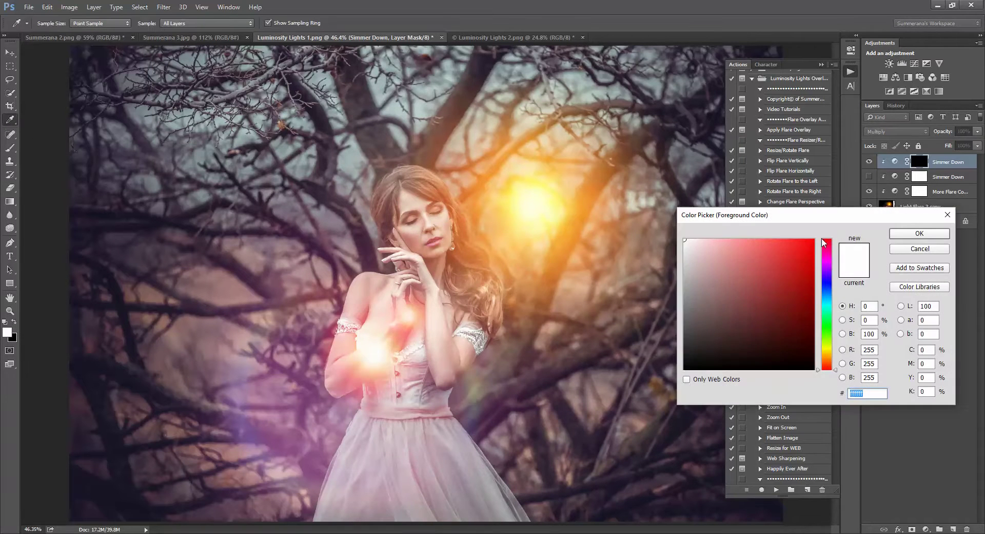
pyautogui.click(919, 233)
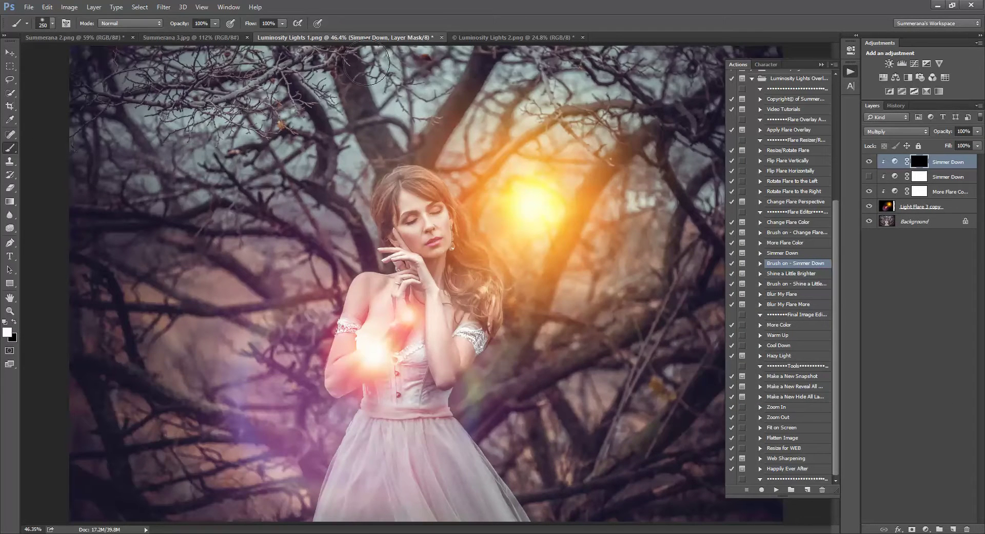
pyautogui.click(215, 23)
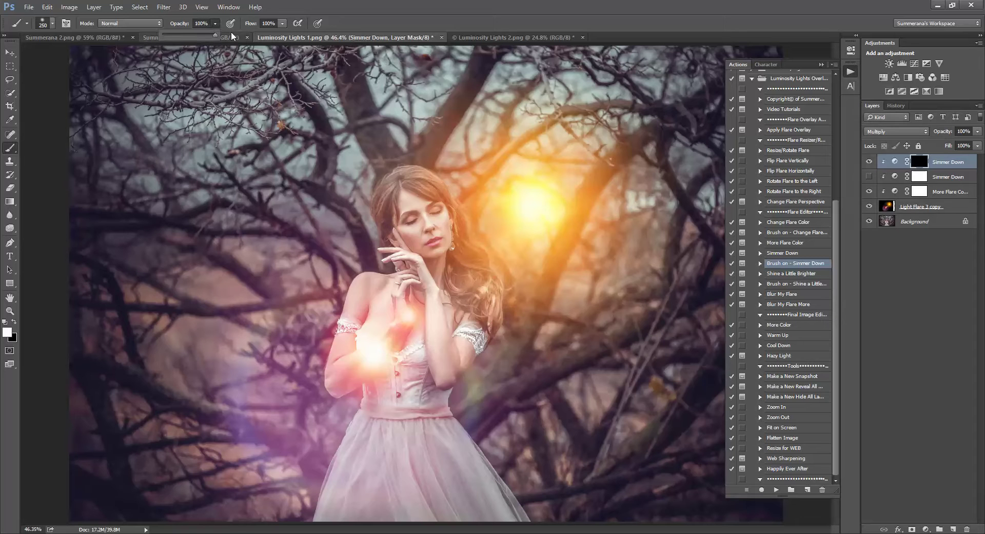
pyautogui.click(231, 36)
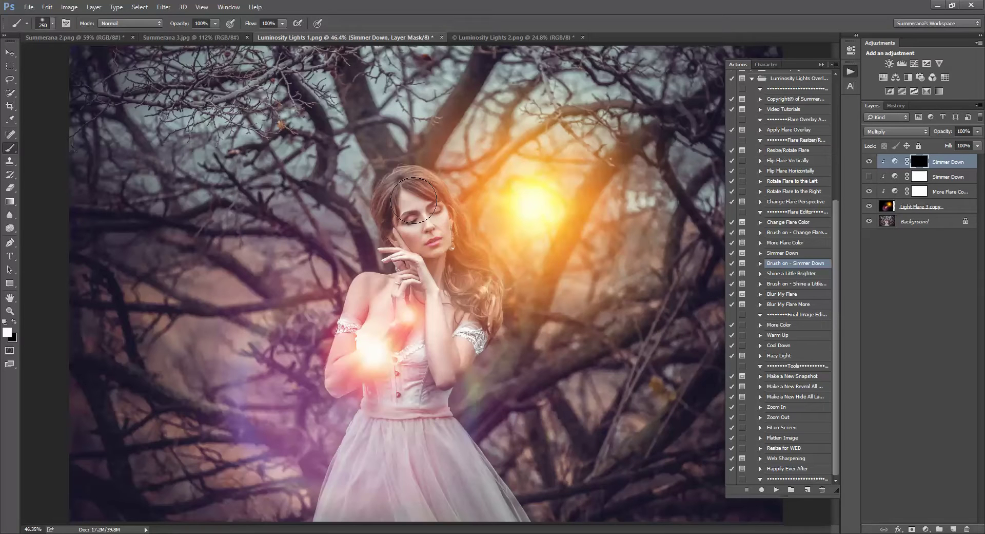
# Paint the Simmer Down mask over the woman's face and chest to dim the flare
pyautogui.moveTo(414, 200)
pyautogui.mouseDown()
pyautogui.moveTo(385, 204)
pyautogui.moveTo(417, 209)
pyautogui.moveTo(426, 240)
pyautogui.moveTo(429, 210)
pyautogui.moveTo(397, 221)
pyautogui.moveTo(392, 209)
pyautogui.moveTo(351, 203)
pyautogui.moveTo(376, 238)
pyautogui.moveTo(348, 236)
pyautogui.mouseUp()
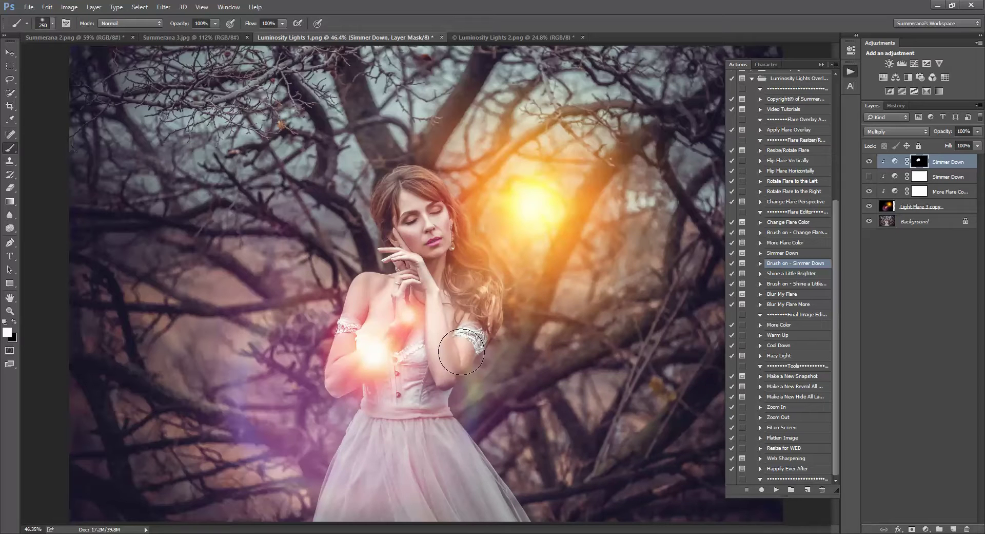
pyautogui.moveTo(461, 352)
pyautogui.mouseDown()
pyautogui.moveTo(406, 335)
pyautogui.moveTo(373, 363)
pyautogui.moveTo(388, 347)
pyautogui.moveTo(365, 360)
pyautogui.moveTo(357, 353)
pyautogui.moveTo(378, 367)
pyautogui.moveTo(435, 329)
pyautogui.moveTo(450, 345)
pyautogui.moveTo(449, 278)
pyautogui.moveTo(439, 297)
pyautogui.moveTo(429, 254)
pyautogui.moveTo(436, 259)
pyautogui.moveTo(437, 250)
pyautogui.moveTo(477, 312)
pyautogui.moveTo(436, 340)
pyautogui.moveTo(380, 332)
pyautogui.moveTo(421, 434)
pyautogui.mouseUp()
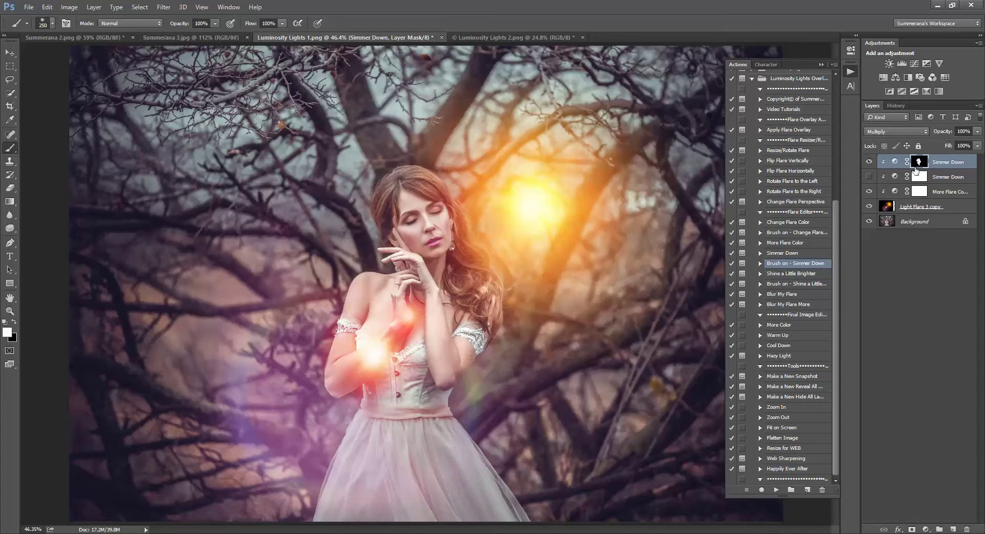
pyautogui.click(892, 208)
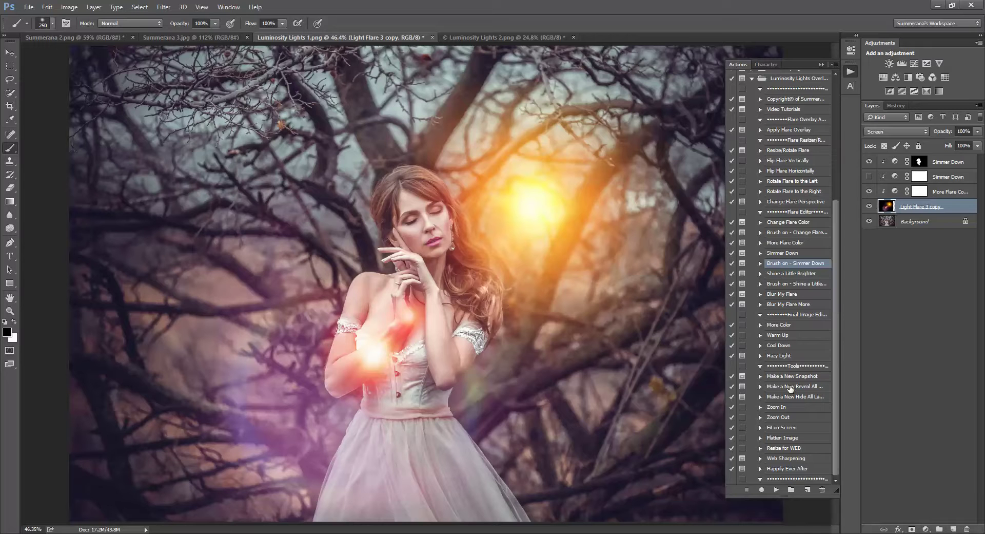
# Add a reveal-all mask to Light Flare 3 copy and paint the orange glow off her chest
pyautogui.click(790, 387)
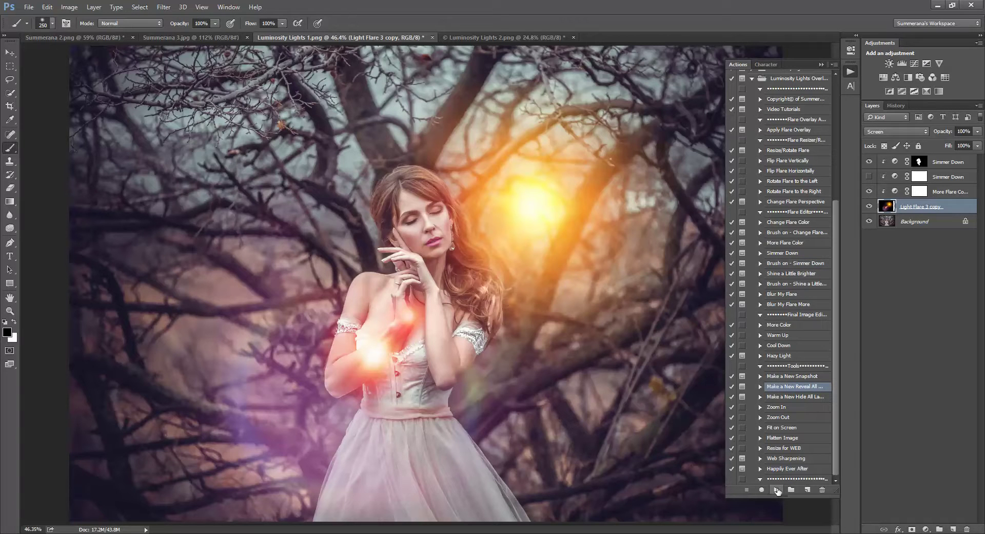
pyautogui.click(776, 490)
pyautogui.click(468, 213)
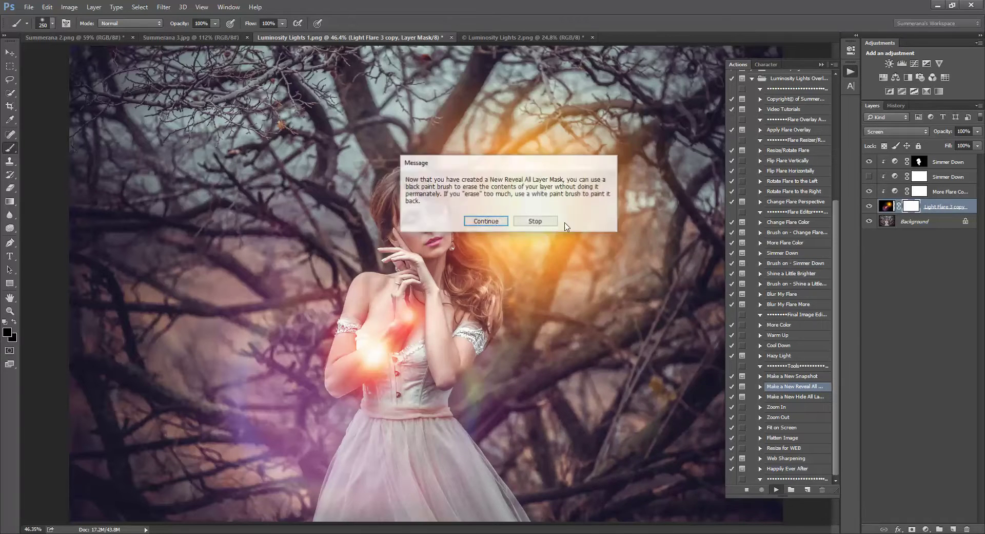
pyautogui.click(492, 221)
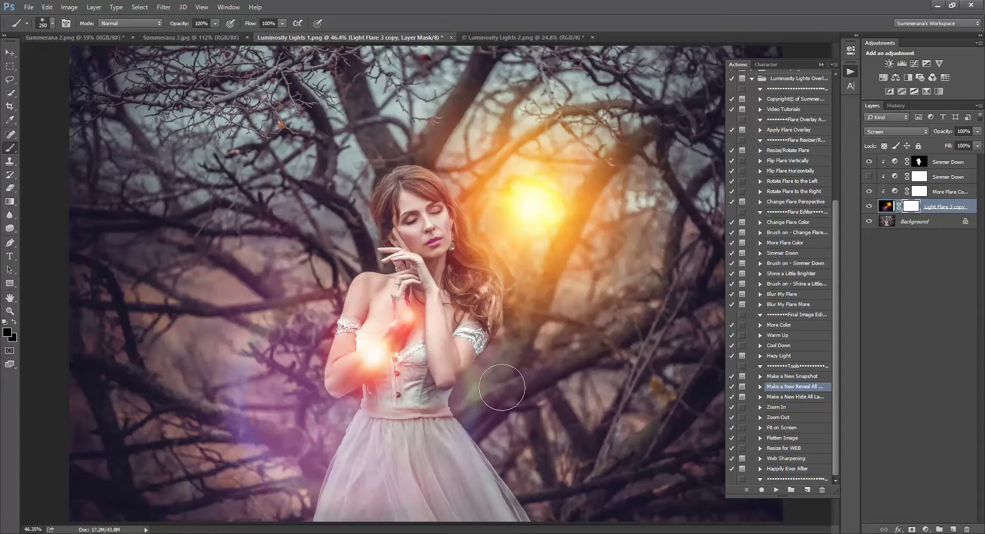
pyautogui.moveTo(393, 337)
pyautogui.mouseDown()
pyautogui.moveTo(354, 366)
pyautogui.moveTo(392, 324)
pyautogui.moveTo(369, 298)
pyautogui.moveTo(411, 328)
pyautogui.moveTo(409, 317)
pyautogui.moveTo(364, 369)
pyautogui.moveTo(349, 373)
pyautogui.moveTo(377, 359)
pyautogui.moveTo(406, 359)
pyautogui.mouseUp()
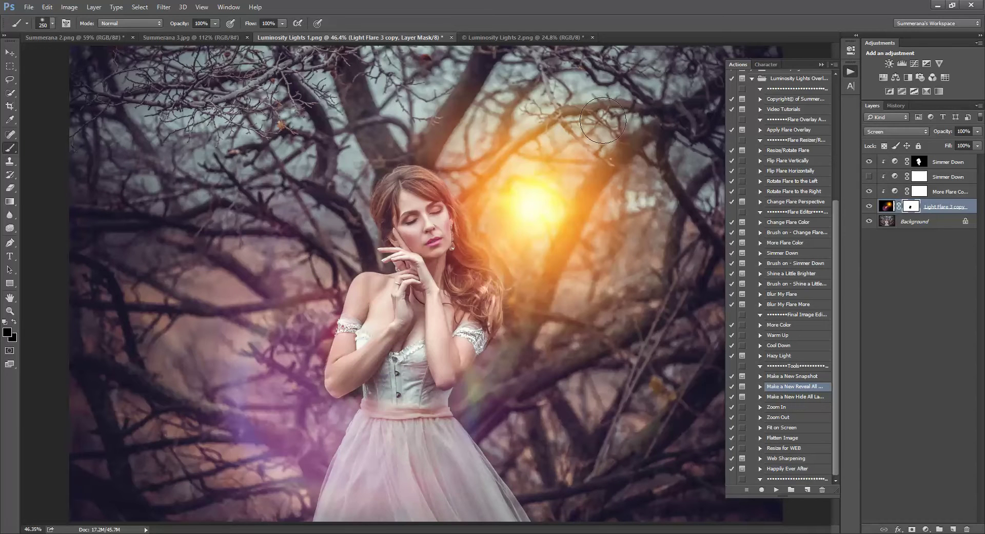
pyautogui.click(788, 274)
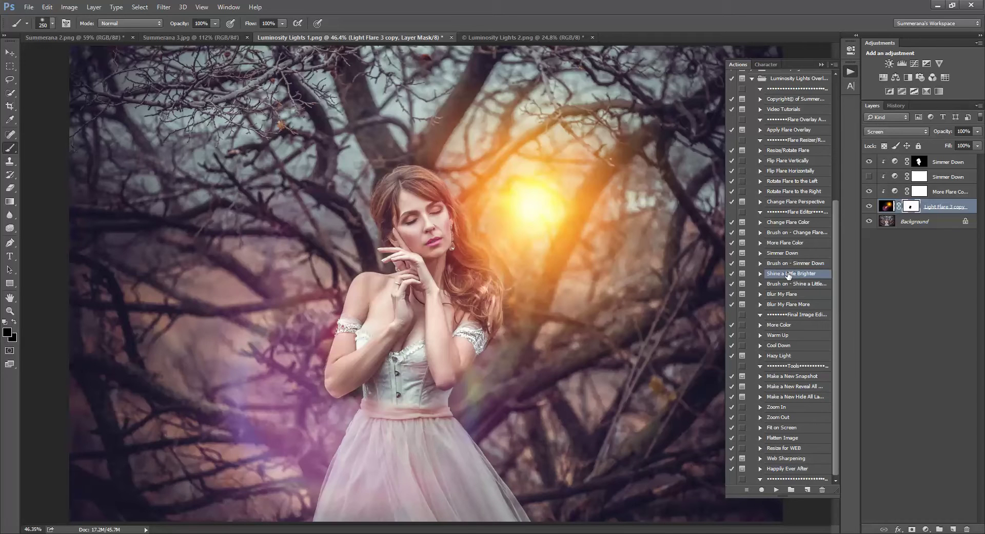
pyautogui.click(792, 284)
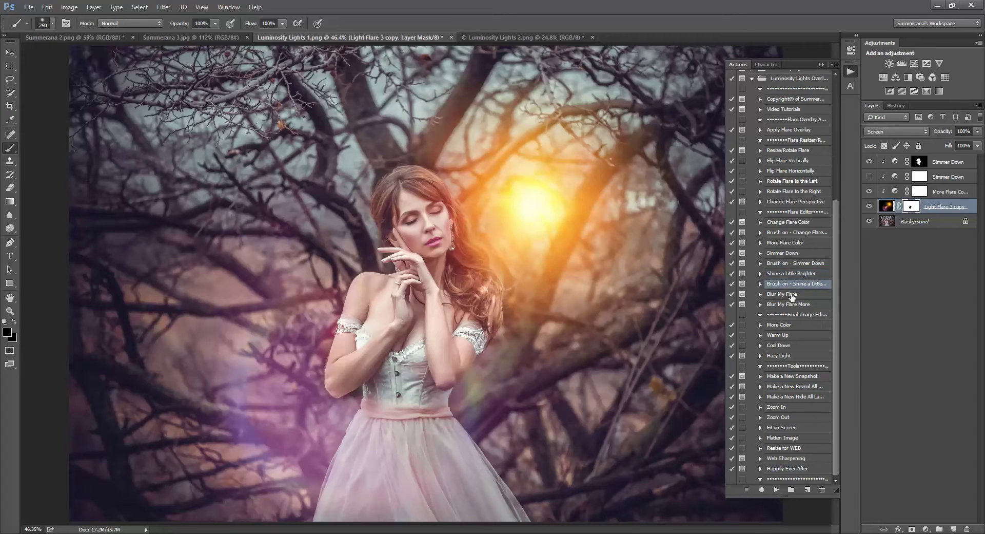
pyautogui.click(792, 296)
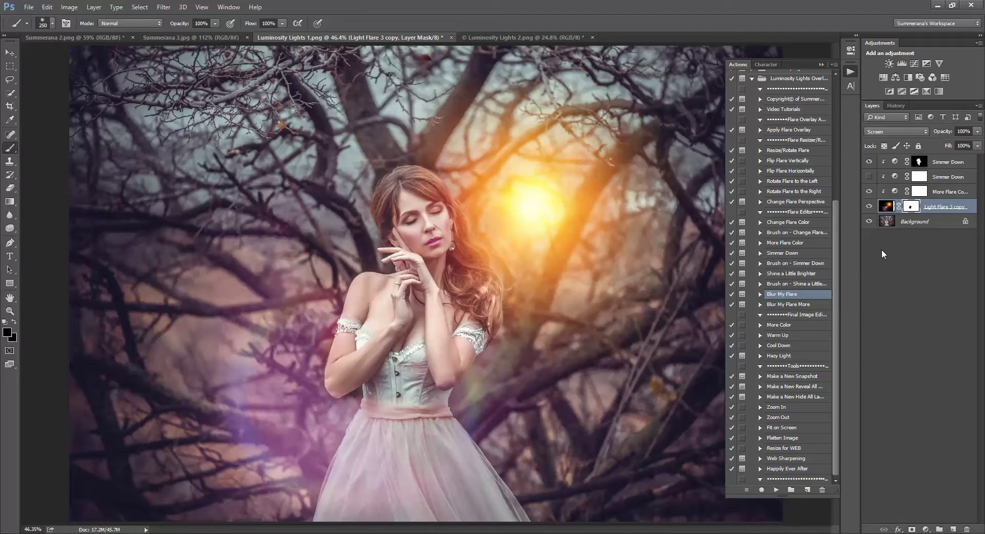
pyautogui.click(887, 206)
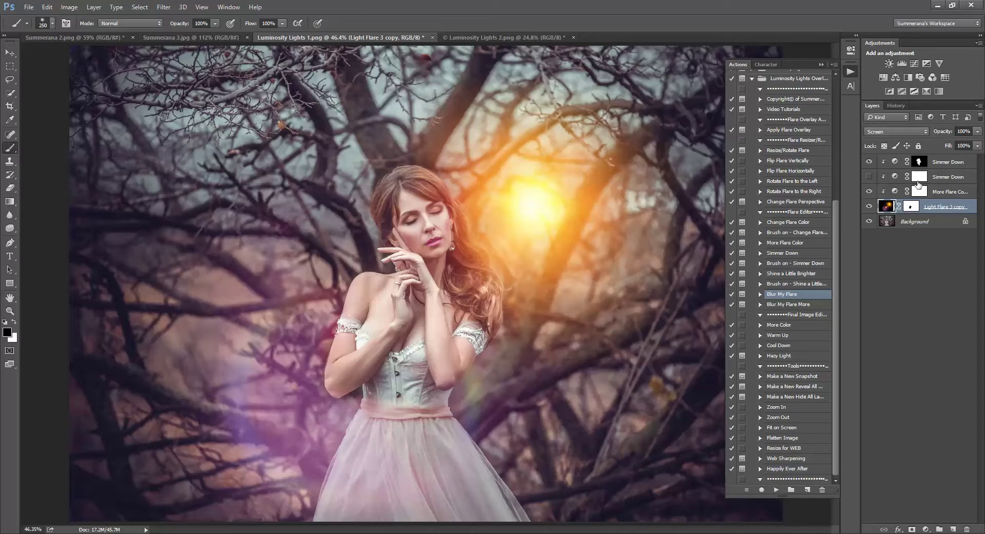
pyautogui.hotkey('alt', 'shift', ']')
pyautogui.click(889, 207)
# Run the More Color action and release its layer from clipping
pyautogui.click(784, 327)
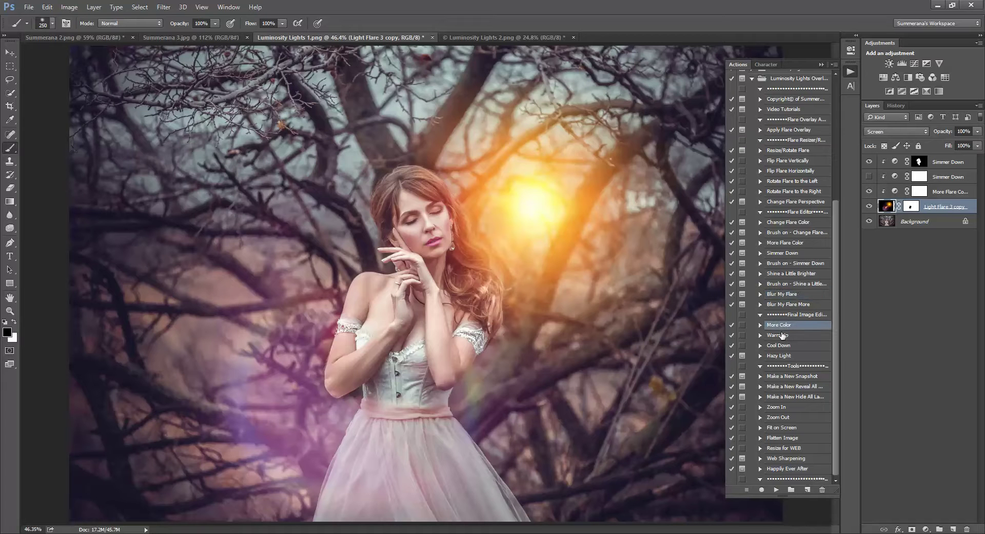
pyautogui.click(776, 489)
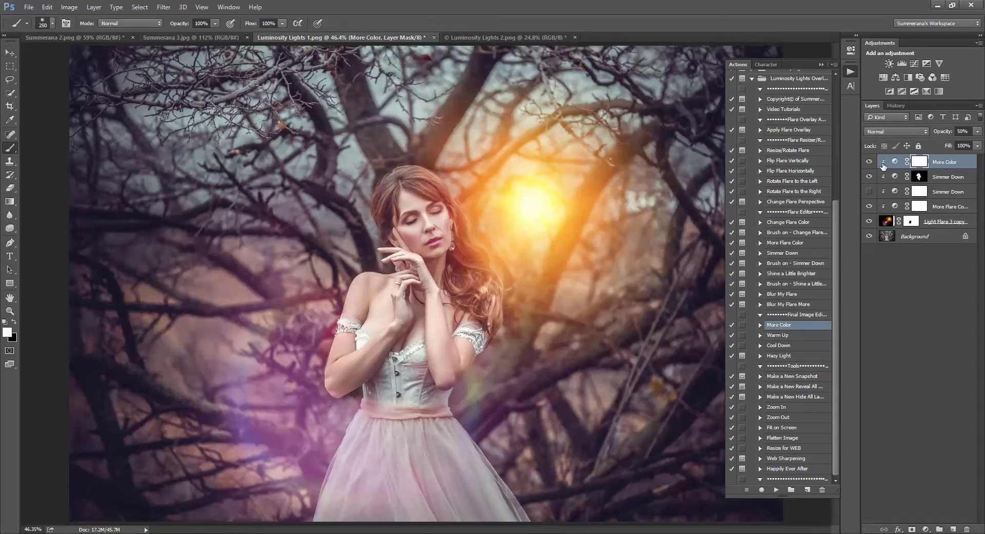
pyautogui.rightClick(962, 164)
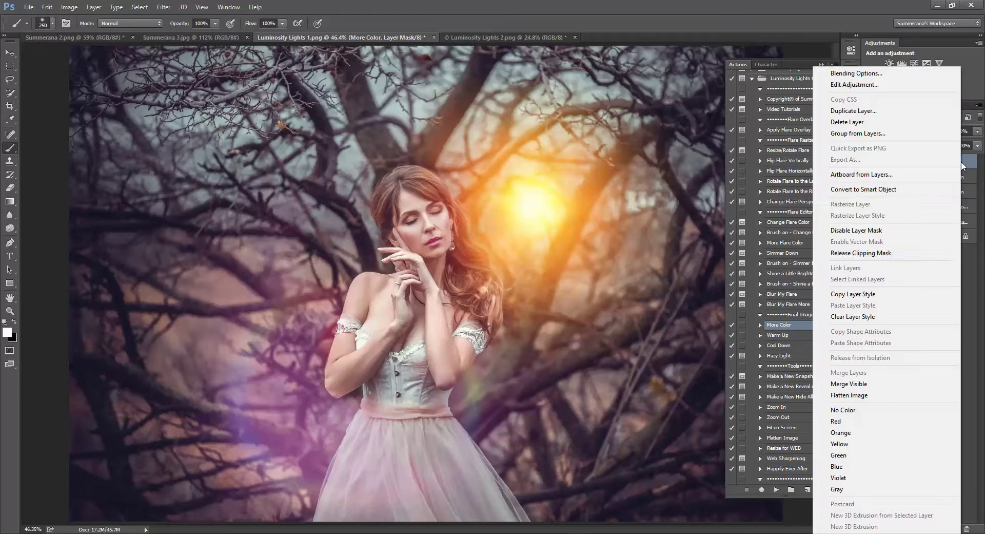
pyautogui.click(866, 254)
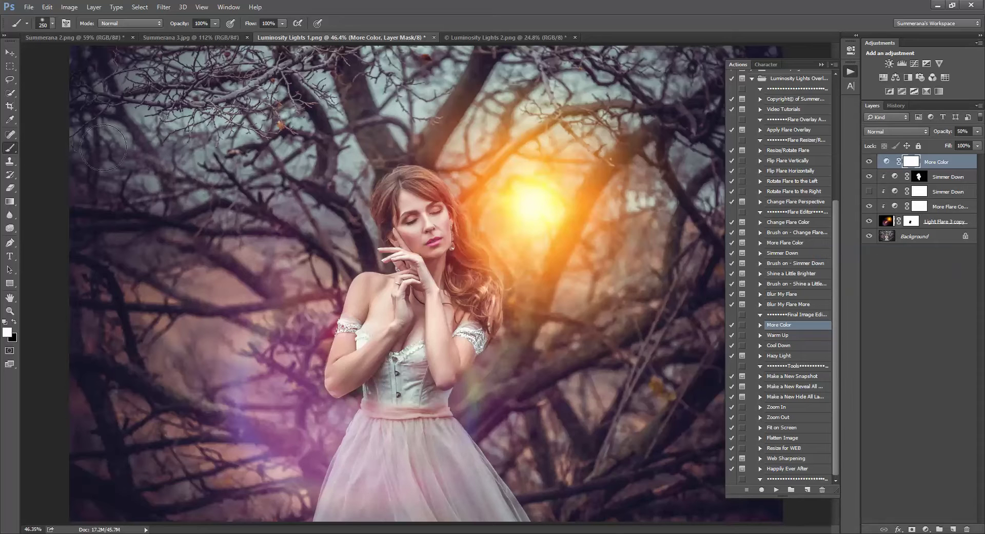
# Move the More Color layer down to sit just above Background and target its mask
pyautogui.click(9, 52)
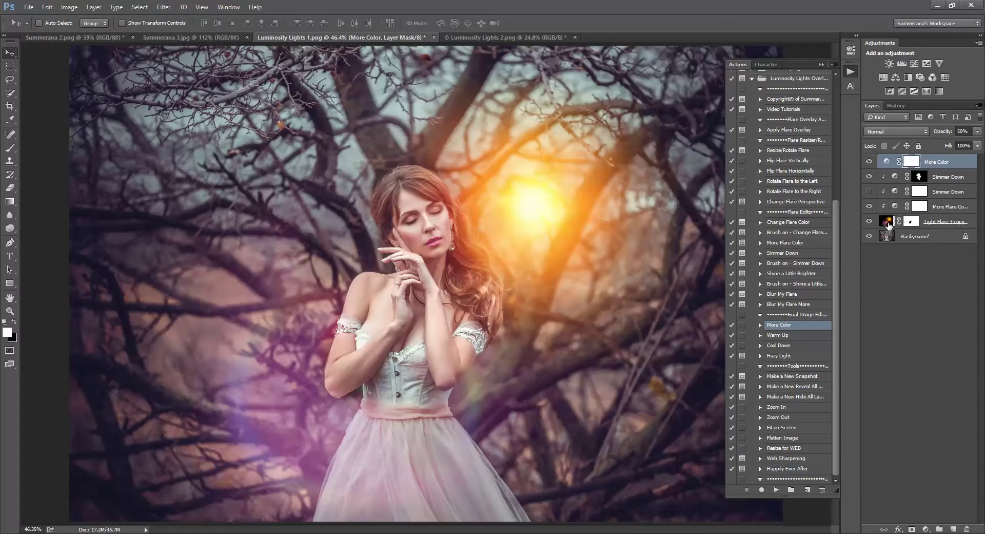
pyautogui.click(869, 161)
pyautogui.click(870, 162)
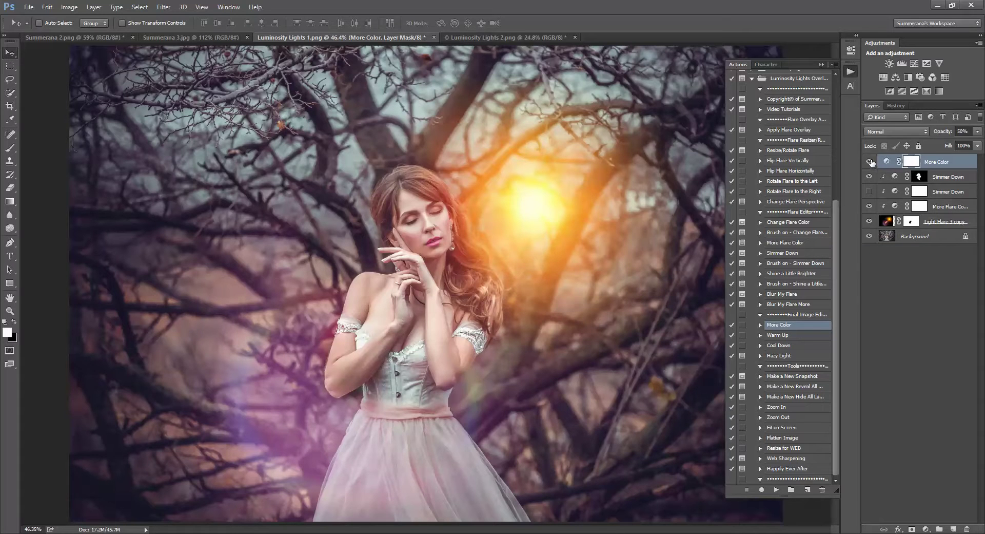
pyautogui.click(977, 131)
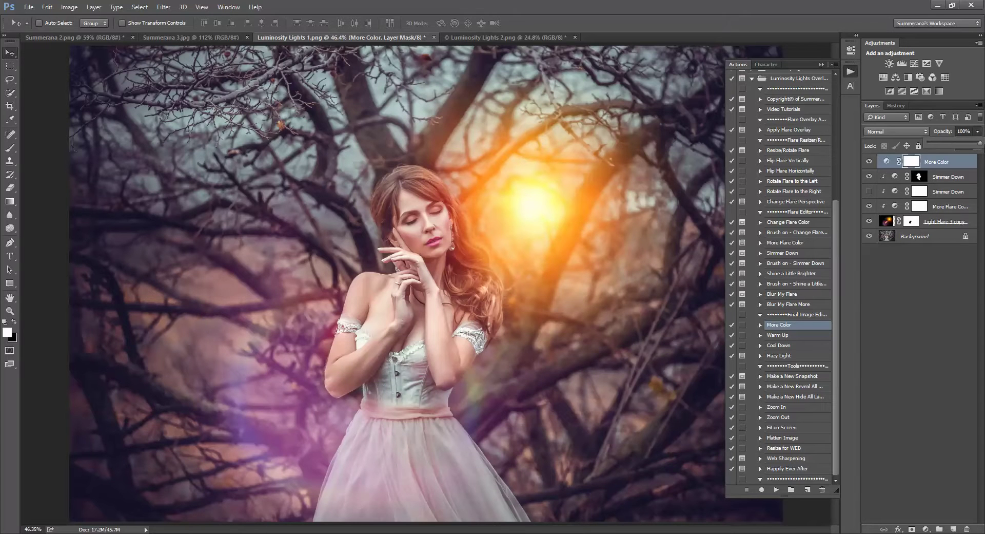
pyautogui.click(948, 161)
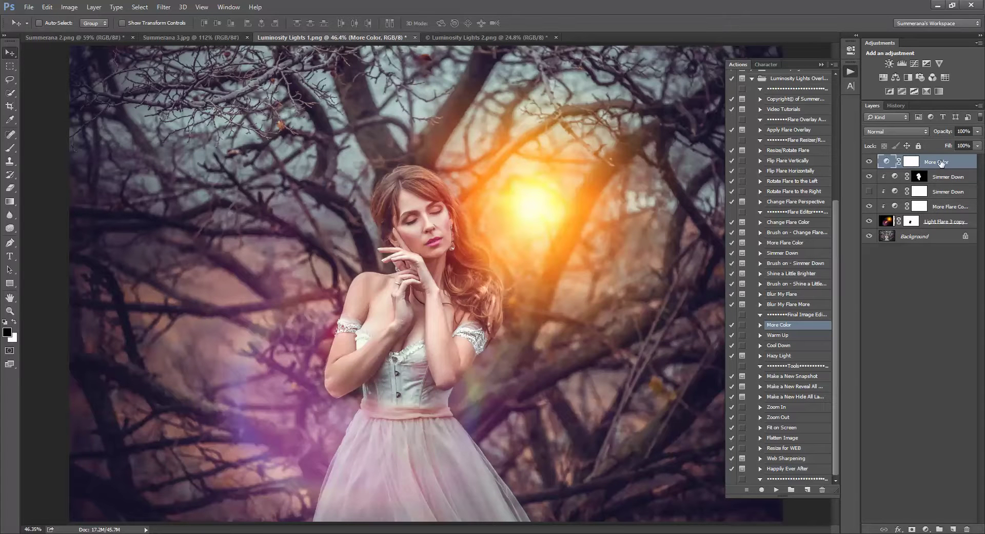
pyautogui.moveTo(941, 163); pyautogui.dragTo(921, 226)
pyautogui.click(919, 220)
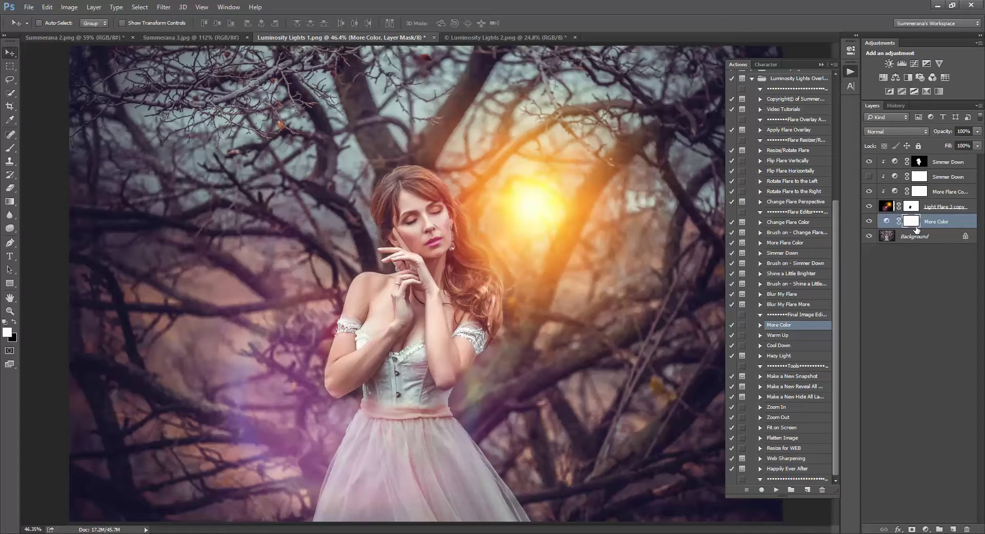
# Add a Warm Up toning layer to the portrait
pyautogui.click(778, 335)
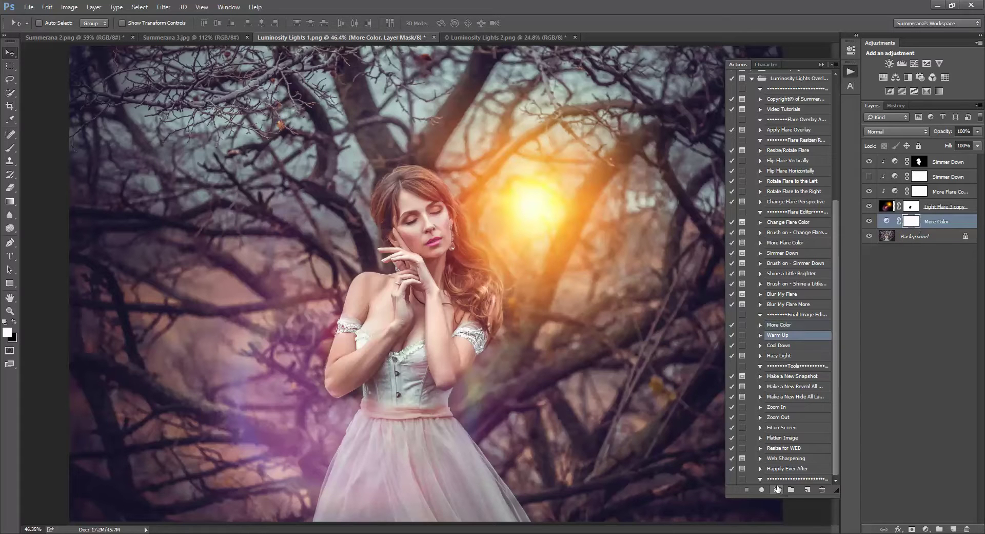
pyautogui.click(777, 489)
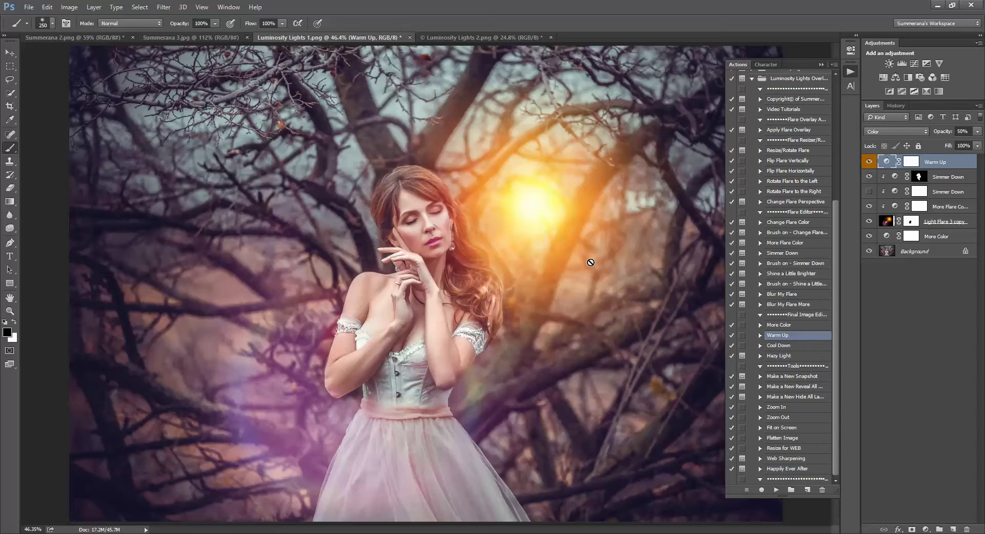
pyautogui.click(977, 132)
# Add a deeper orange Hazy Light layer and lower its opacity to about 4%
pyautogui.click(781, 356)
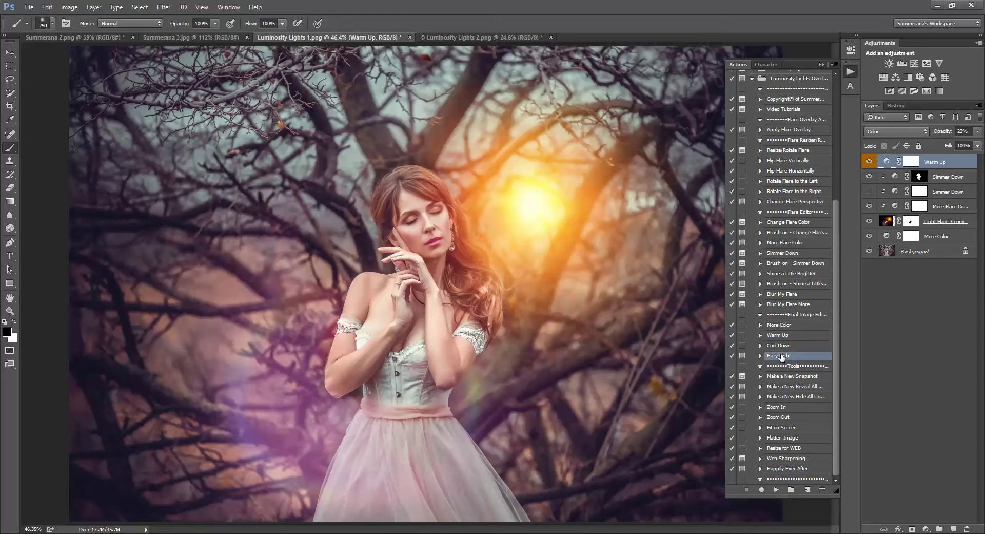
pyautogui.click(775, 489)
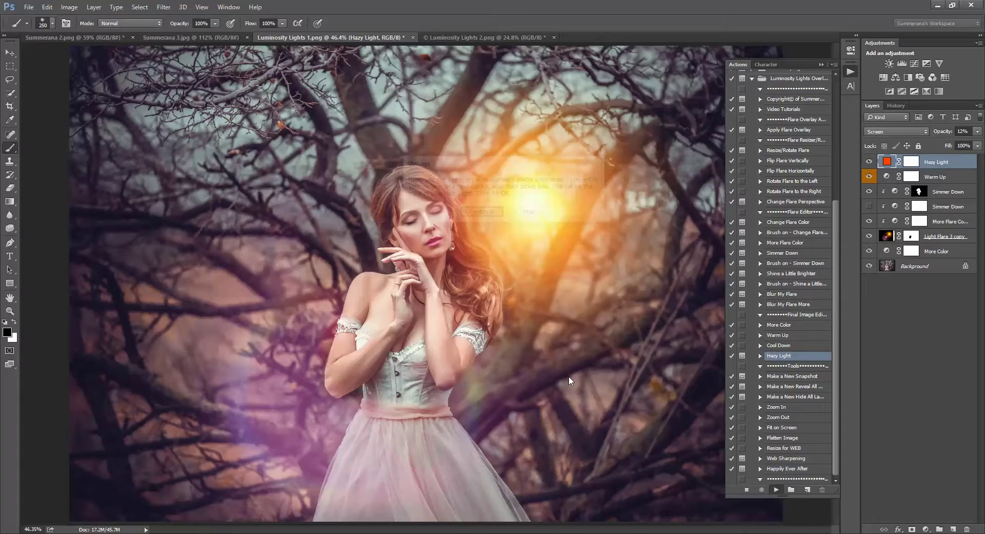
pyautogui.click(488, 213)
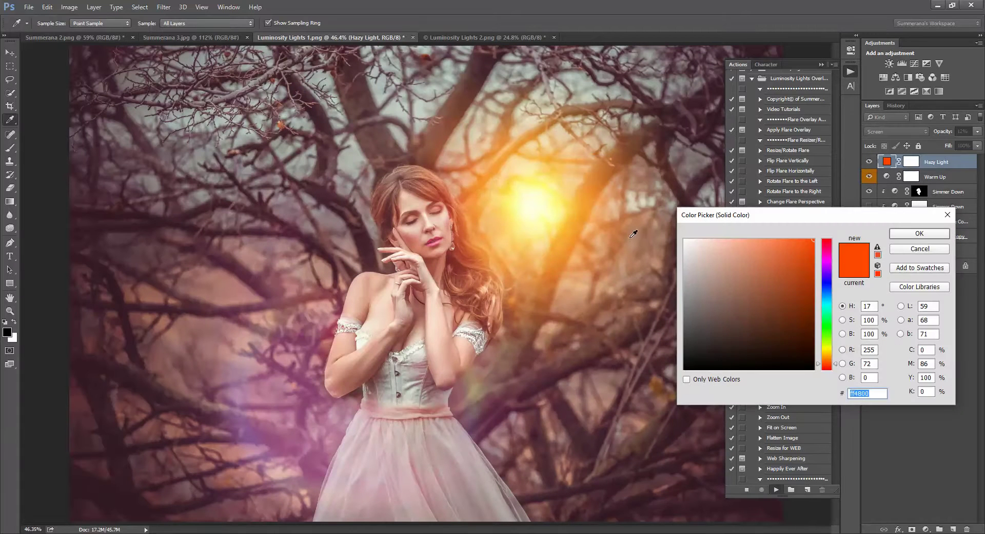
pyautogui.click(592, 106)
pyautogui.click(379, 147)
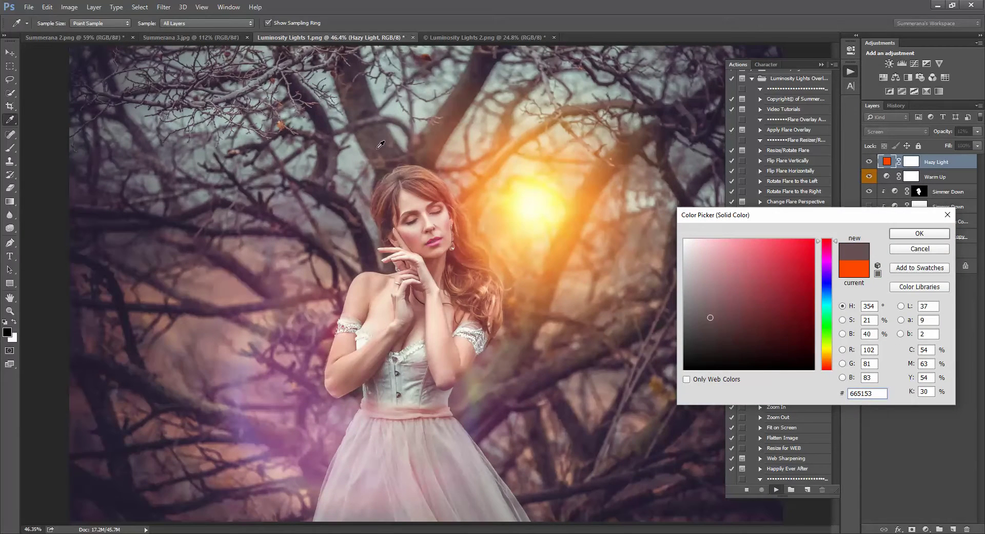
pyautogui.click(846, 273)
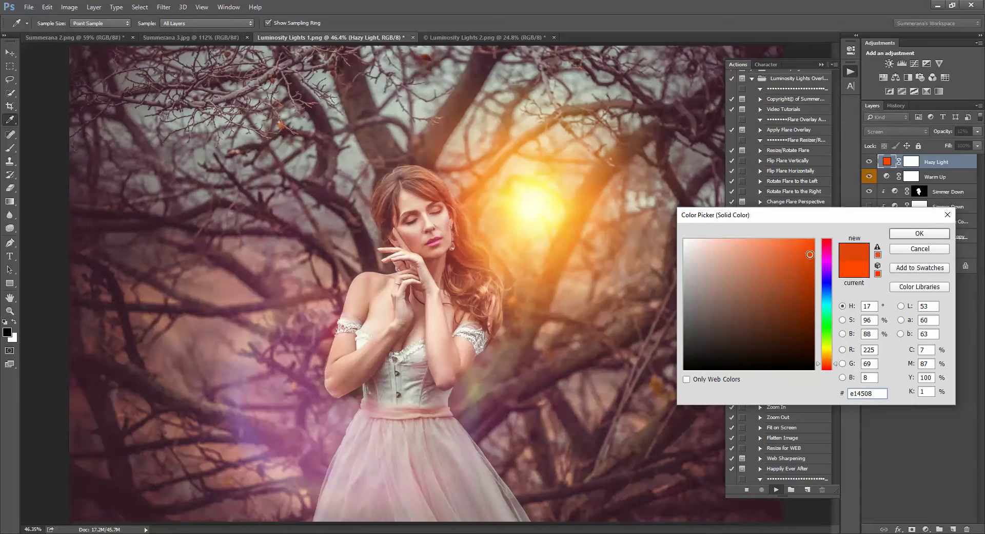
pyautogui.click(811, 249)
pyautogui.click(919, 233)
pyautogui.click(507, 223)
pyautogui.click(976, 132)
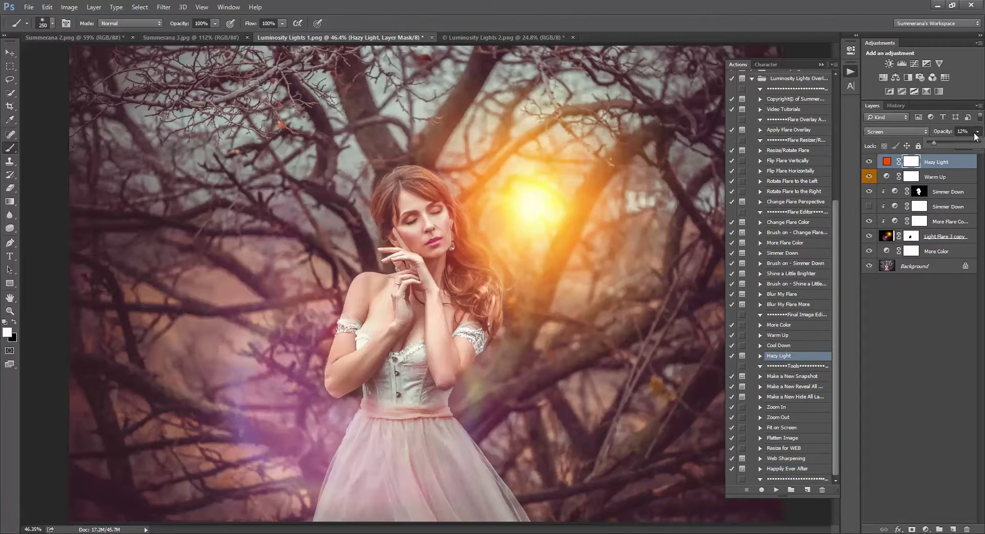
pyautogui.moveTo(931, 141); pyautogui.dragTo(930, 142)
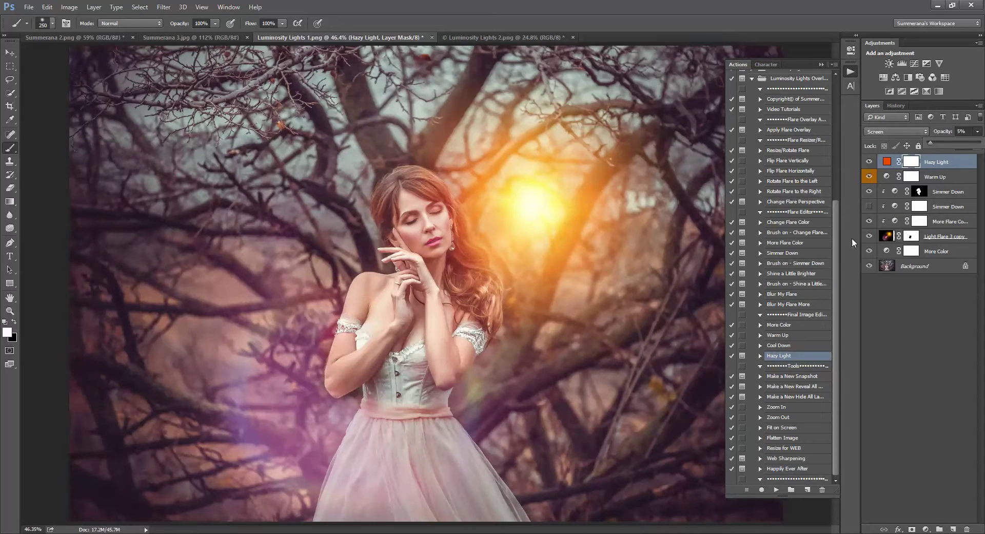
pyautogui.click(806, 379)
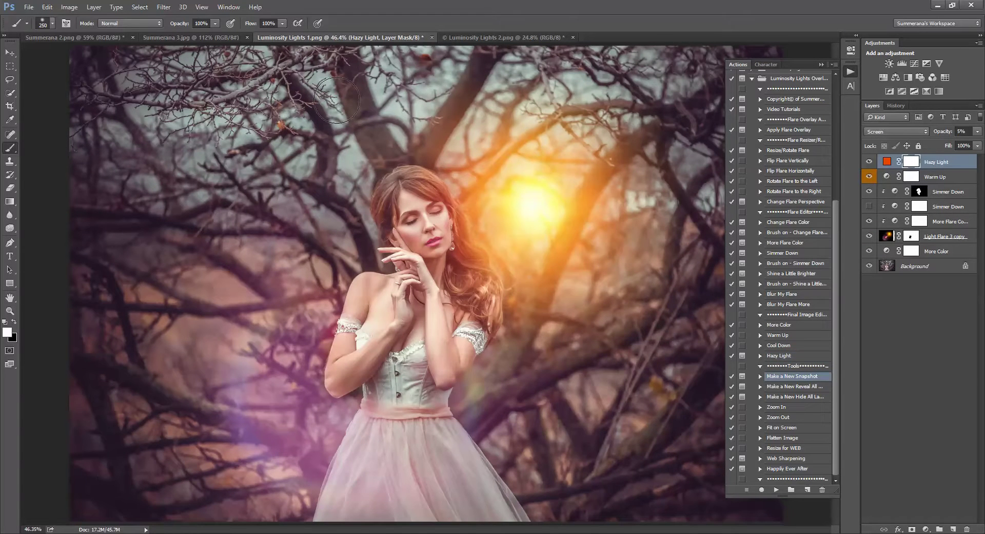
# Place Light Flare 38 on the horse photo with the Apply Flare Overlay action
pyautogui.click(475, 37)
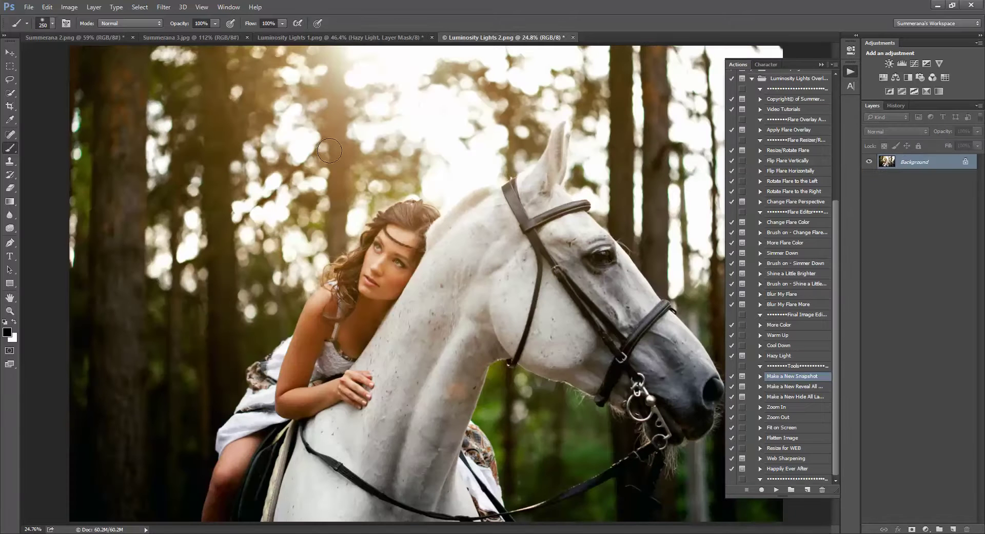
pyautogui.click(793, 132)
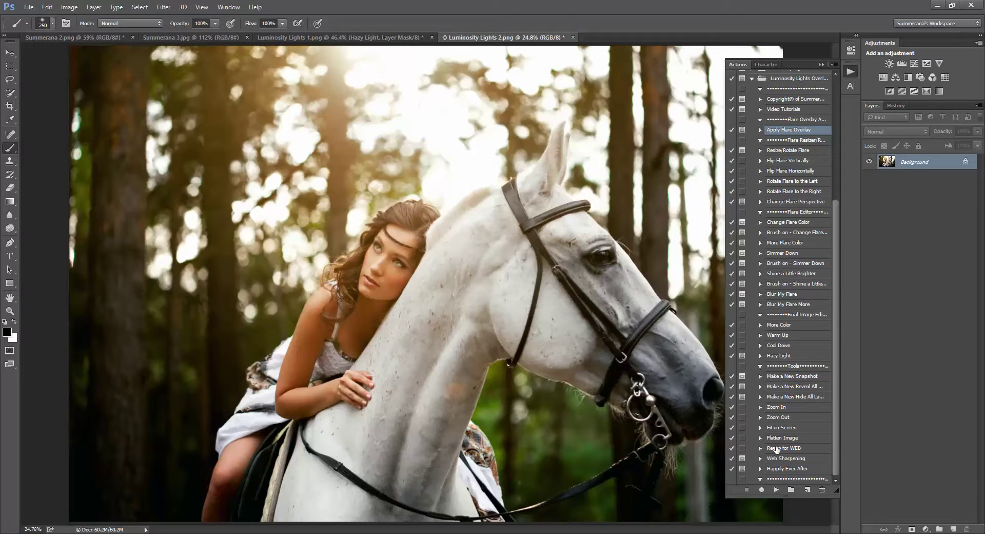
pyautogui.click(777, 489)
pyautogui.click(489, 219)
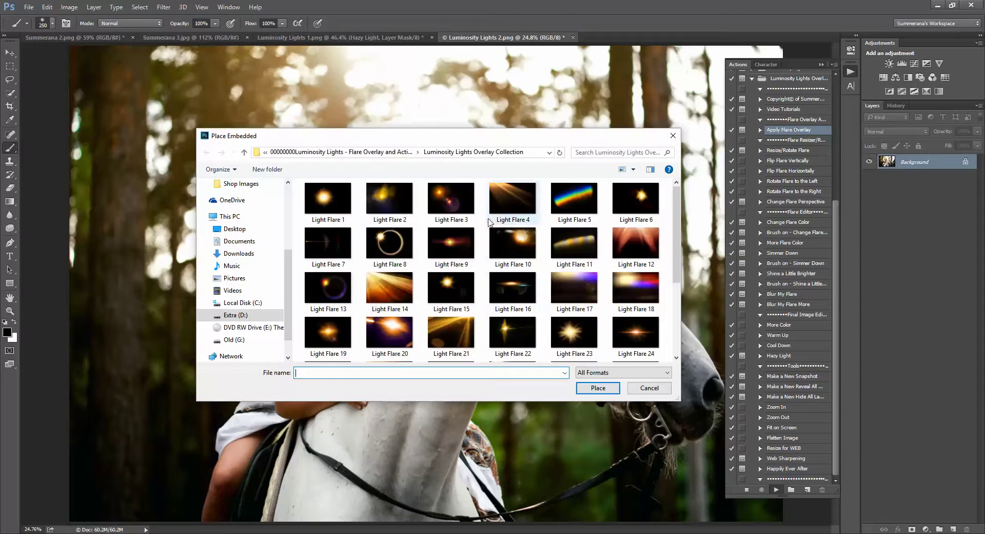
pyautogui.scroll(-3, 395, 308)
pyautogui.click(395, 334)
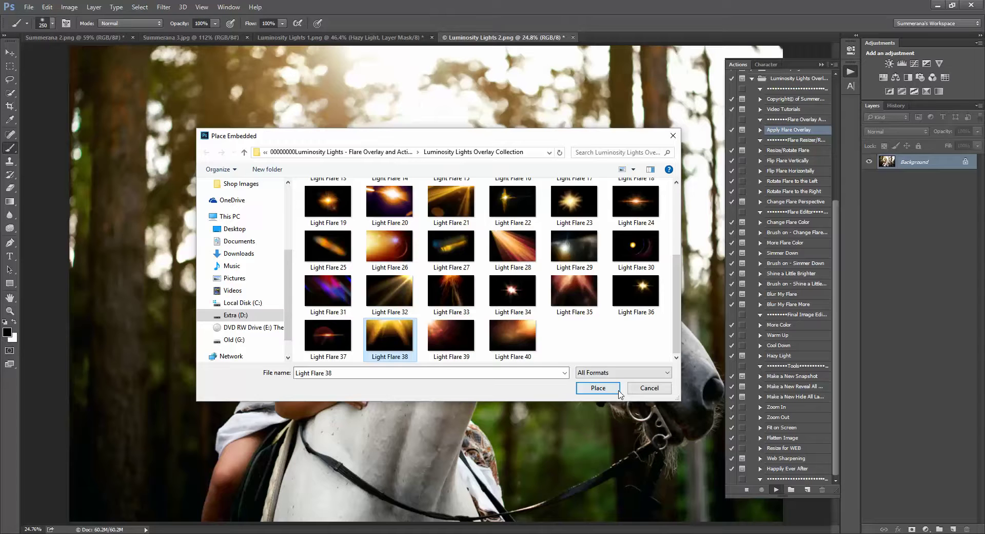
pyautogui.click(597, 387)
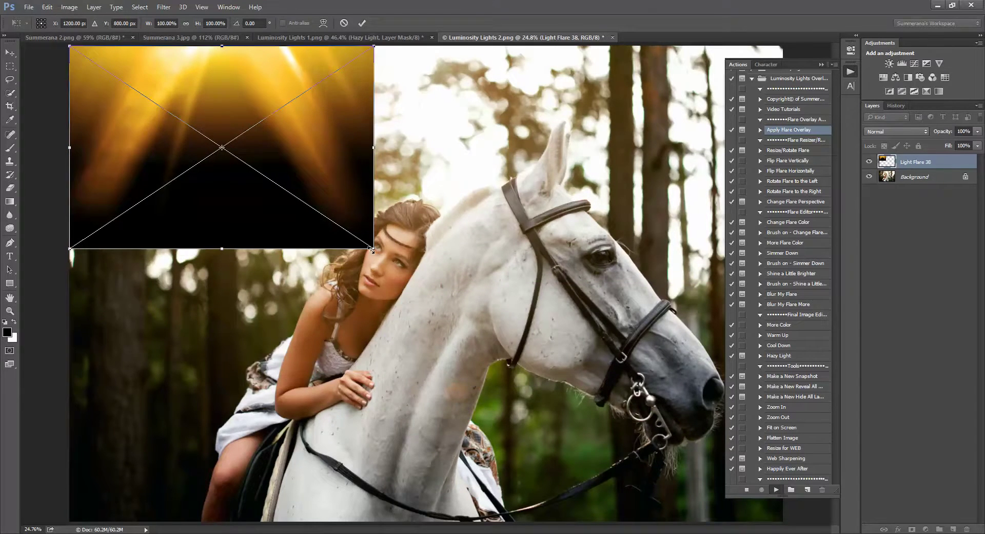
# Enlarge Light Flare 38 to about 236% so it covers the whole image
pyautogui.moveTo(371, 250); pyautogui.dragTo(792, 505)
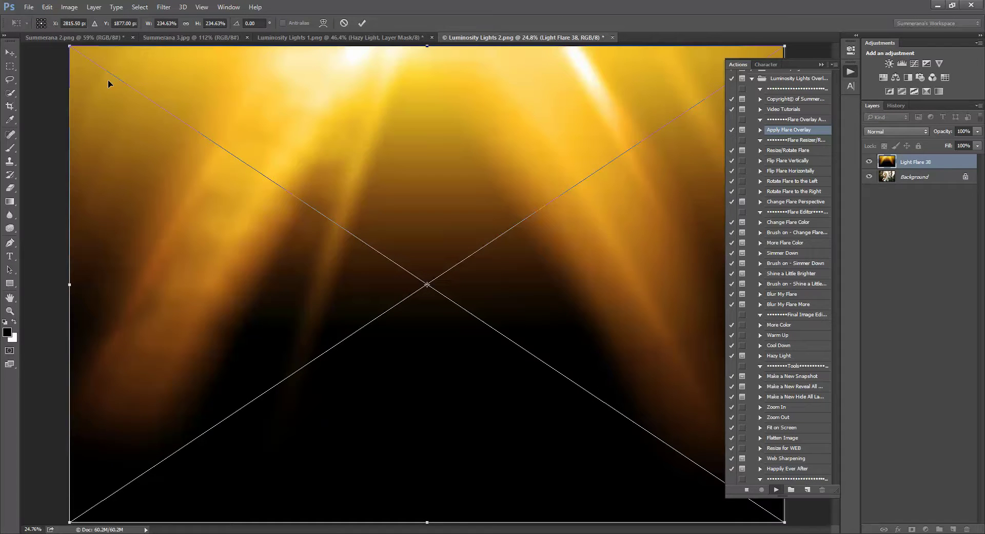
pyautogui.moveTo(66, 44)
pyautogui.mouseDown()
pyautogui.moveTo(77, 45)
pyautogui.moveTo(68, 39)
pyautogui.mouseUp()
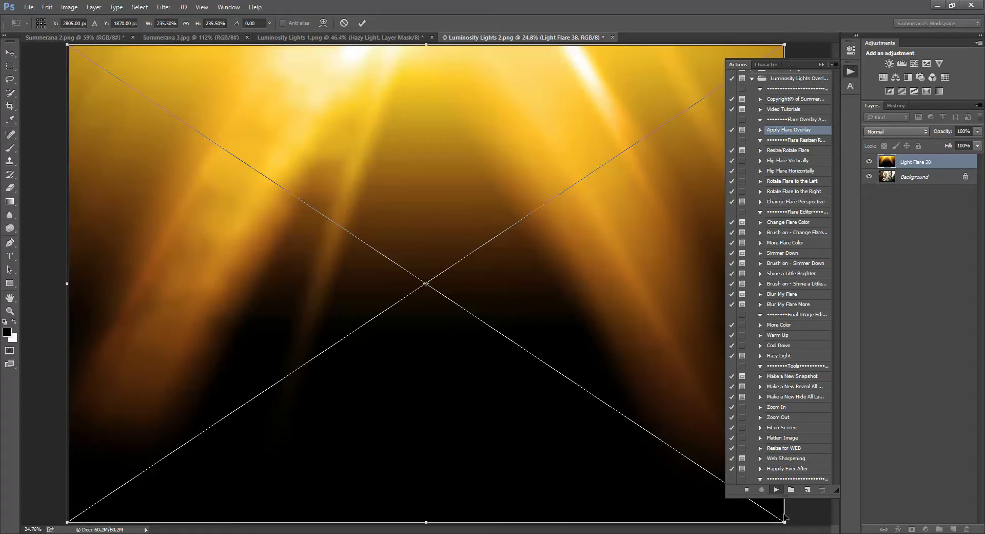
pyautogui.moveTo(785, 523); pyautogui.dragTo(787, 523)
# Commit the resized flare, then add a Simmer Down layer raised to 100% opacity
pyautogui.click(361, 23)
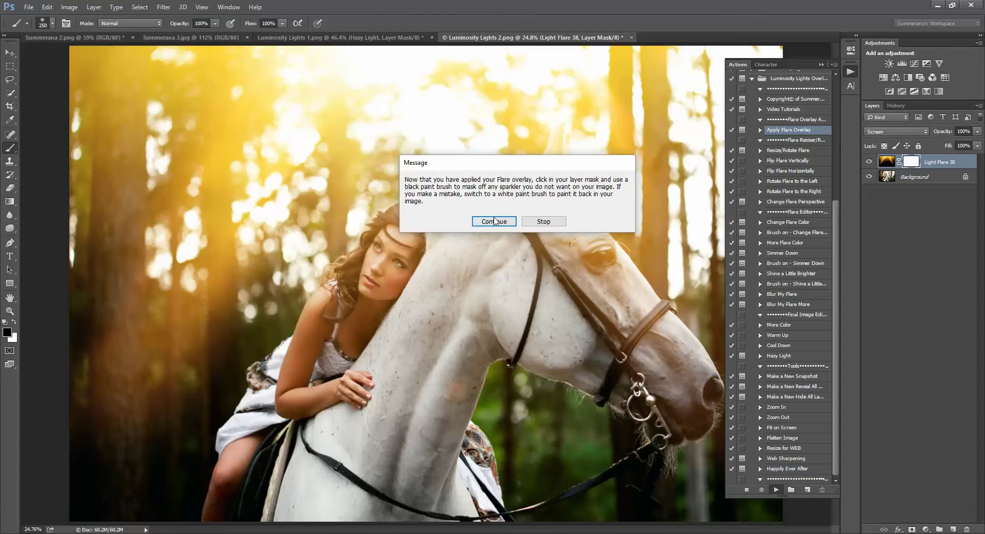
pyautogui.click(494, 221)
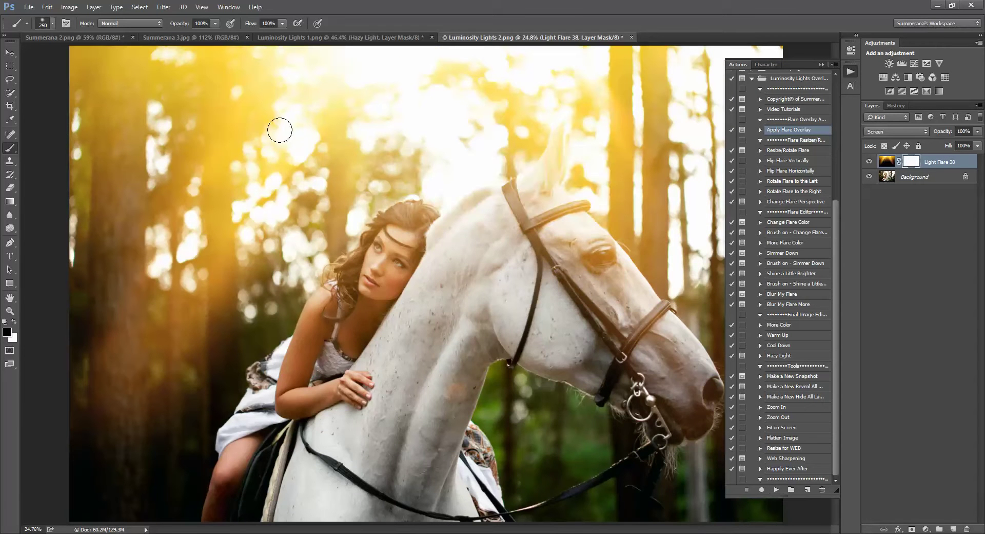
pyautogui.click(788, 253)
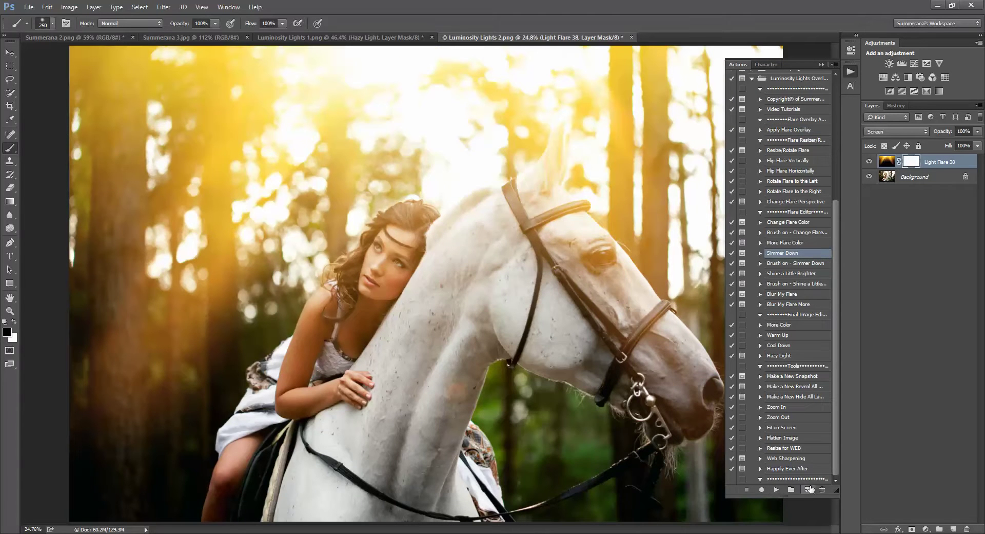
pyautogui.click(775, 489)
pyautogui.click(493, 219)
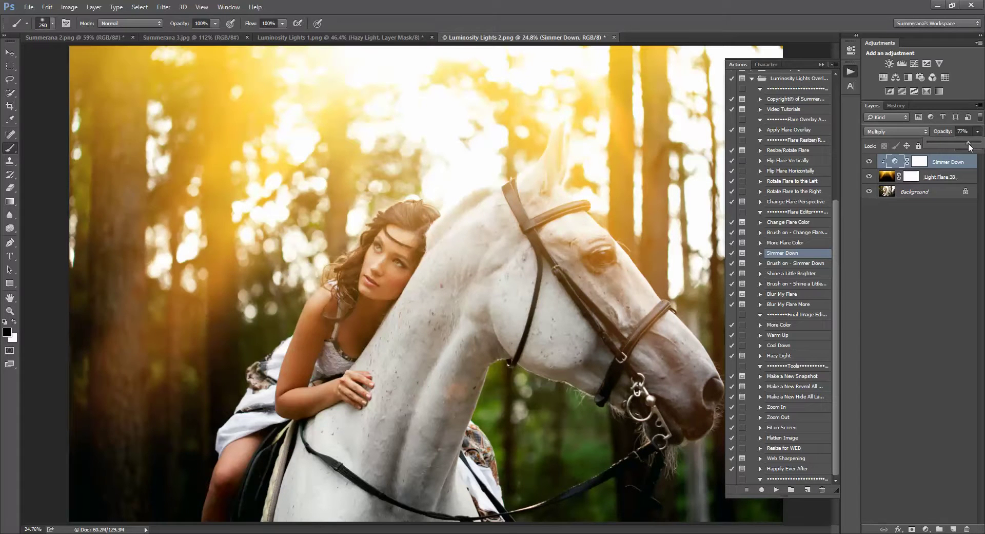
pyautogui.moveTo(977, 131); pyautogui.dragTo(980, 142)
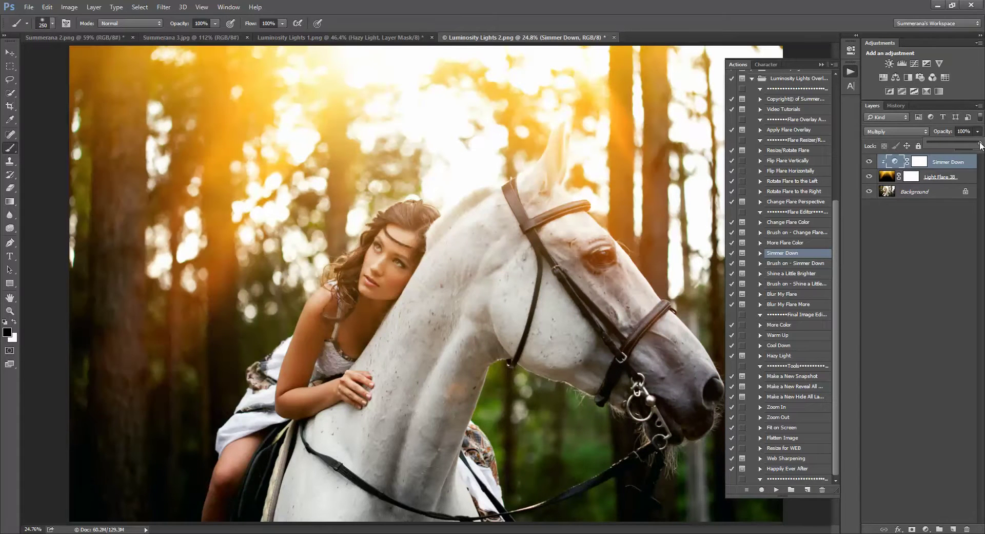
pyautogui.click(805, 262)
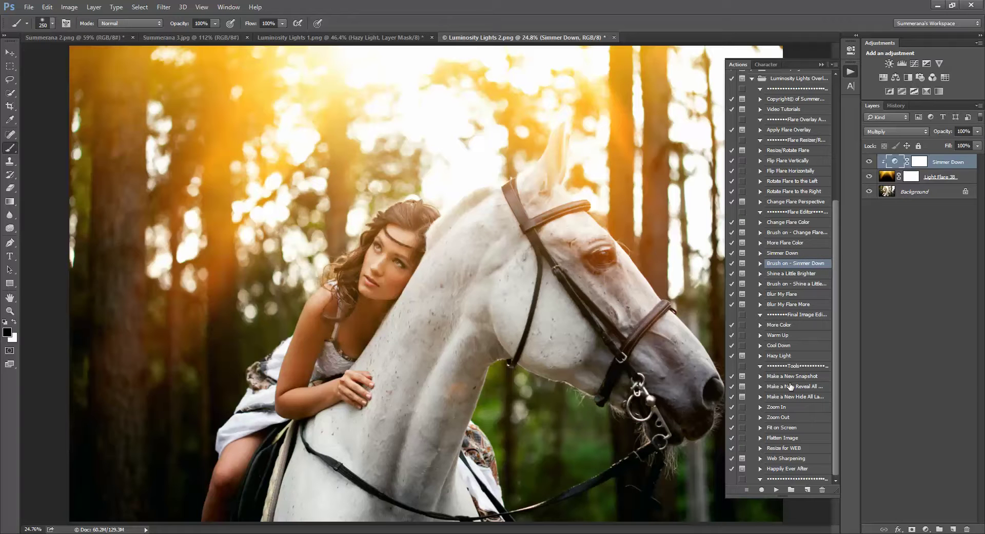
# Run the Brush on - Simmer Down action to add a masked darkening layer
pyautogui.click(776, 489)
pyautogui.click(466, 206)
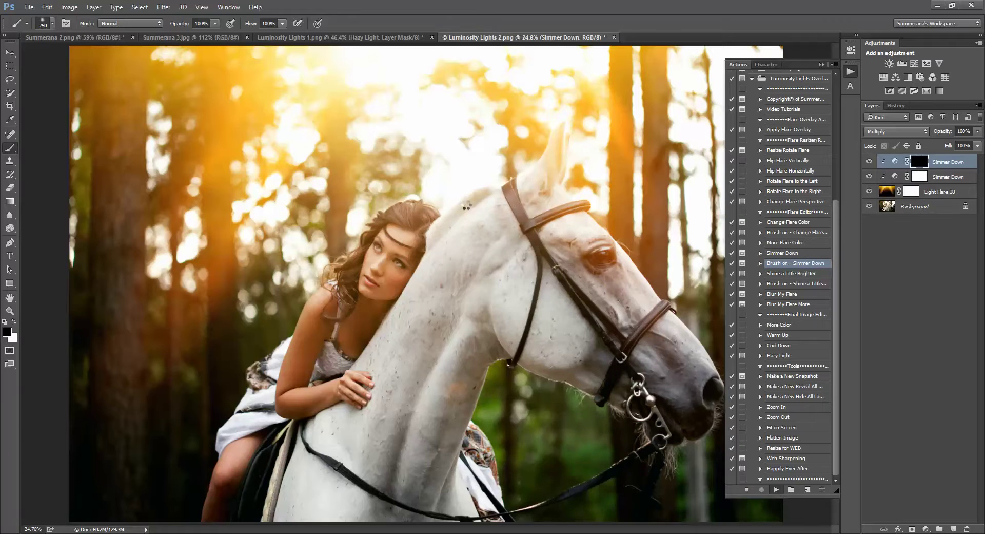
pyautogui.click(513, 232)
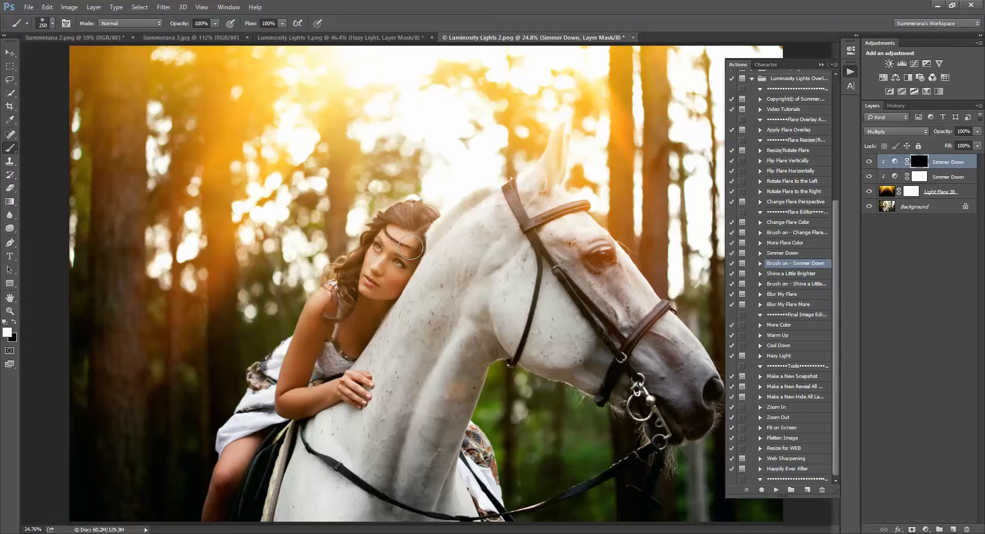
# Paint the darkening over the woman and horse's neck at 700 px, then the ear at 125 px
pyautogui.press(']')
pyautogui.press(']')
pyautogui.press(']')
pyautogui.press(']')
pyautogui.press(']')
pyautogui.moveTo(391, 266)
pyautogui.mouseDown()
pyautogui.moveTo(421, 226)
pyautogui.moveTo(384, 316)
pyautogui.moveTo(383, 354)
pyautogui.moveTo(504, 263)
pyautogui.moveTo(541, 192)
pyautogui.moveTo(613, 284)
pyautogui.moveTo(547, 177)
pyautogui.mouseUp()
pyautogui.press('[')
pyautogui.press('[')
pyautogui.press('[')
pyautogui.press('[')
pyautogui.press('[')
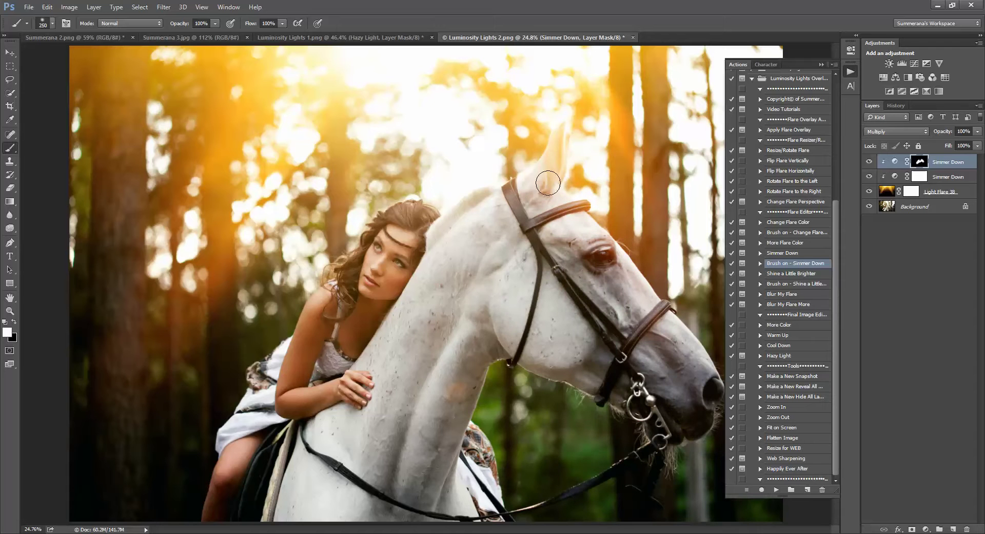
pyautogui.press('[')
pyautogui.press('[')
pyautogui.press('[')
pyautogui.press('[')
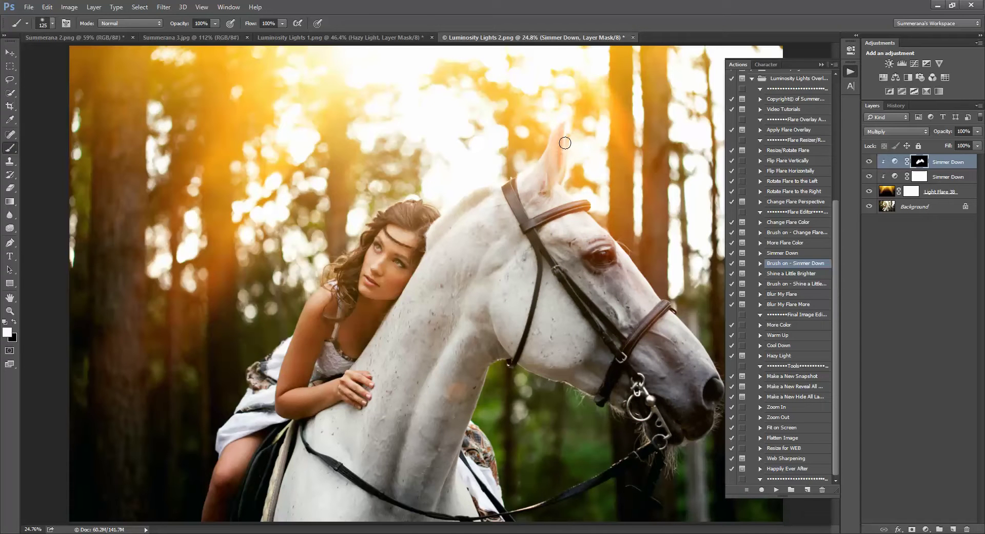
pyautogui.moveTo(564, 143)
pyautogui.mouseDown()
pyautogui.moveTo(547, 195)
pyautogui.moveTo(552, 169)
pyautogui.moveTo(534, 177)
pyautogui.mouseUp()
pyautogui.click(13, 322)
pyautogui.press('[')
pyautogui.press('[')
pyautogui.click(13, 322)
# Duplicate the Simmer Down layer into a Simmer Down copy and compare it
pyautogui.rightClick(947, 164)
pyautogui.click(823, 121)
pyautogui.click(584, 166)
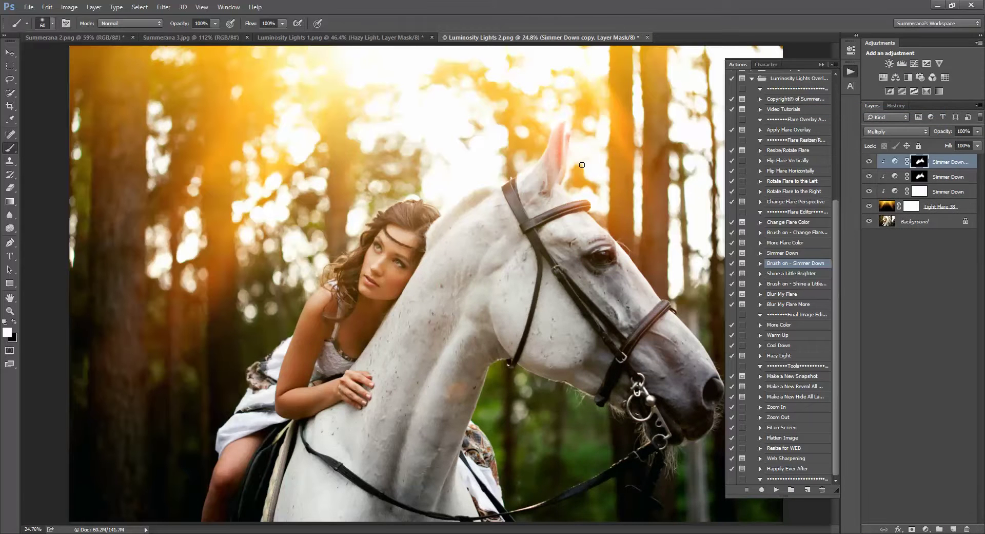
pyautogui.click(869, 162)
pyautogui.click(869, 162)
# On the Light Flare 38 mask, paint black at 26% opacity over the horse's ear, cheek and brow
pyautogui.click(911, 207)
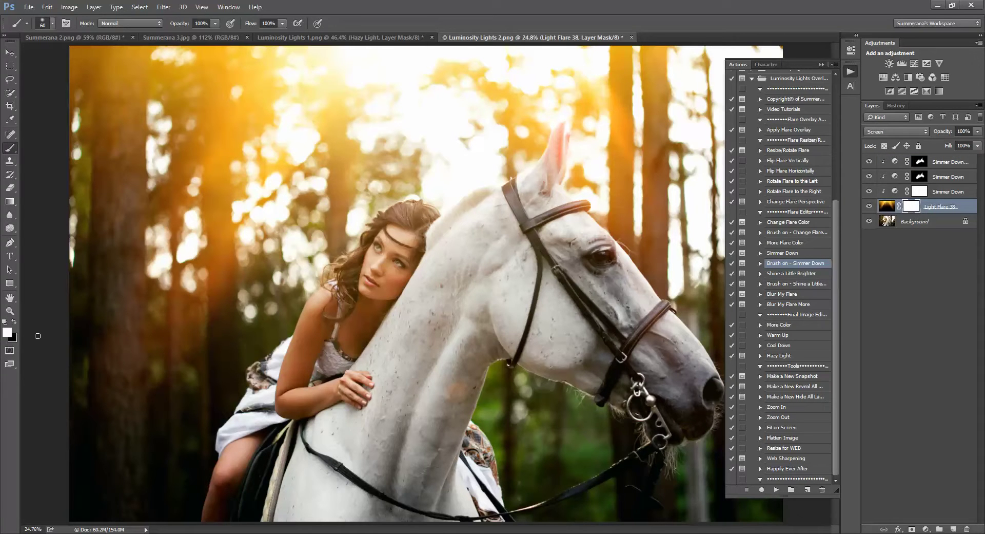
pyautogui.click(14, 322)
pyautogui.press(']')
pyautogui.press(']')
pyautogui.click(216, 24)
pyautogui.moveTo(213, 35); pyautogui.dragTo(177, 37)
pyautogui.moveTo(554, 146)
pyautogui.mouseDown()
pyautogui.moveTo(552, 177)
pyautogui.moveTo(564, 139)
pyautogui.moveTo(561, 168)
pyautogui.moveTo(553, 178)
pyautogui.moveTo(554, 146)
pyautogui.moveTo(543, 171)
pyautogui.moveTo(561, 127)
pyautogui.moveTo(552, 190)
pyautogui.moveTo(559, 141)
pyautogui.moveTo(548, 174)
pyautogui.moveTo(565, 216)
pyautogui.mouseUp()
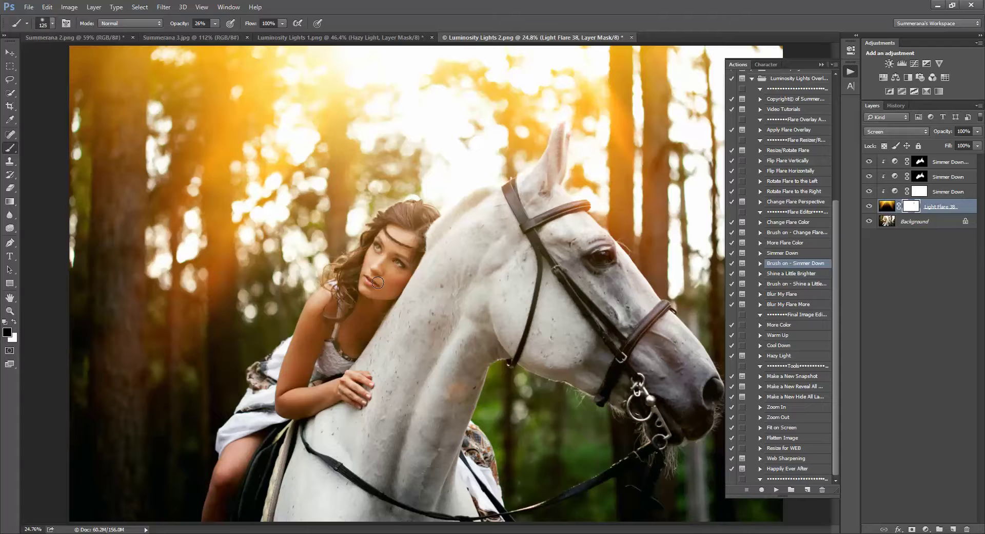
pyautogui.press(']')
pyautogui.press(']')
pyautogui.press(']')
pyautogui.press(']')
pyautogui.press(']')
pyautogui.press(']')
pyautogui.press(']')
pyautogui.press(']')
pyautogui.press(']')
pyautogui.press(']')
pyautogui.moveTo(548, 289)
pyautogui.mouseDown()
pyautogui.moveTo(528, 259)
pyautogui.moveTo(505, 275)
pyautogui.mouseUp()
# Add a More Color layer, release its clipping mask, and move it below Light Flare 38 at 21% opacity
pyautogui.click(781, 327)
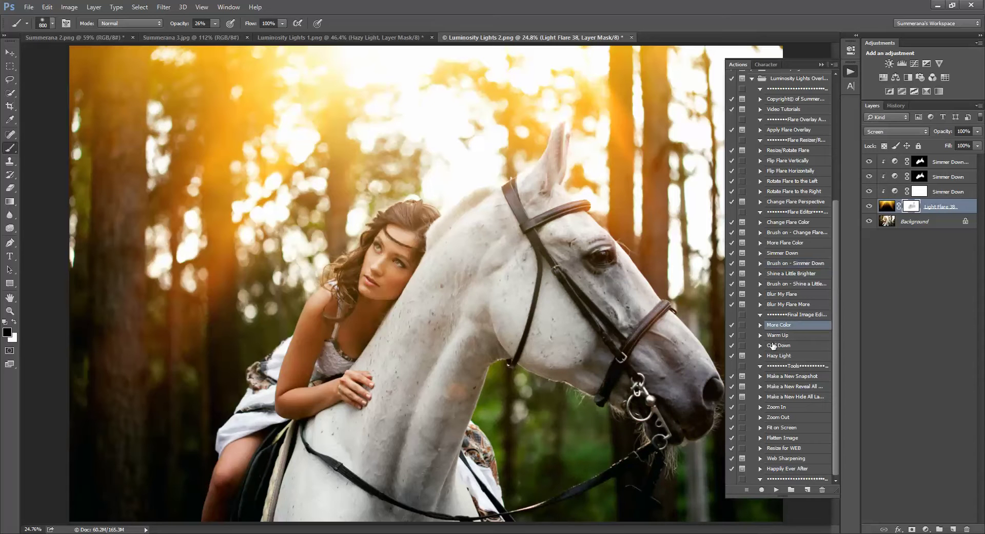
pyautogui.click(776, 489)
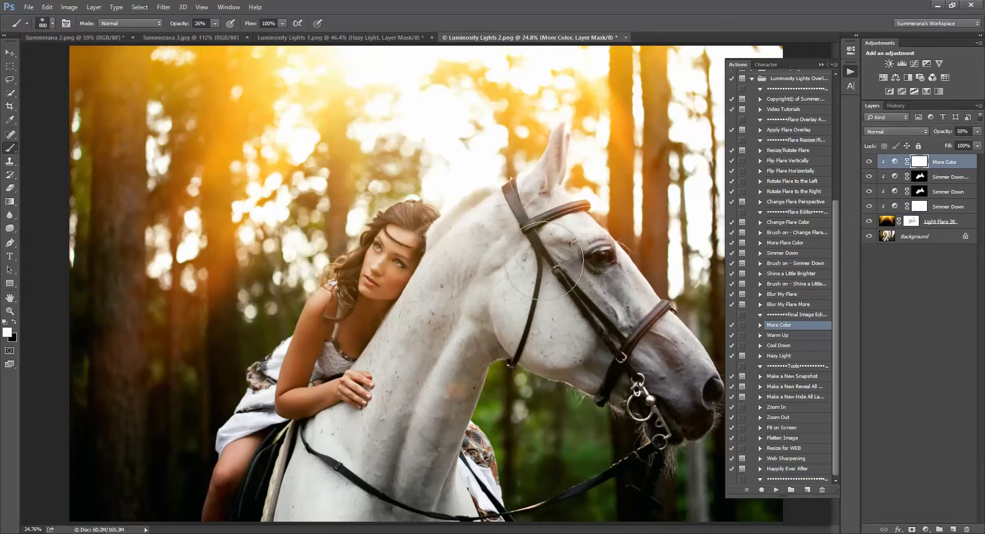
pyautogui.rightClick(956, 162)
pyautogui.click(872, 255)
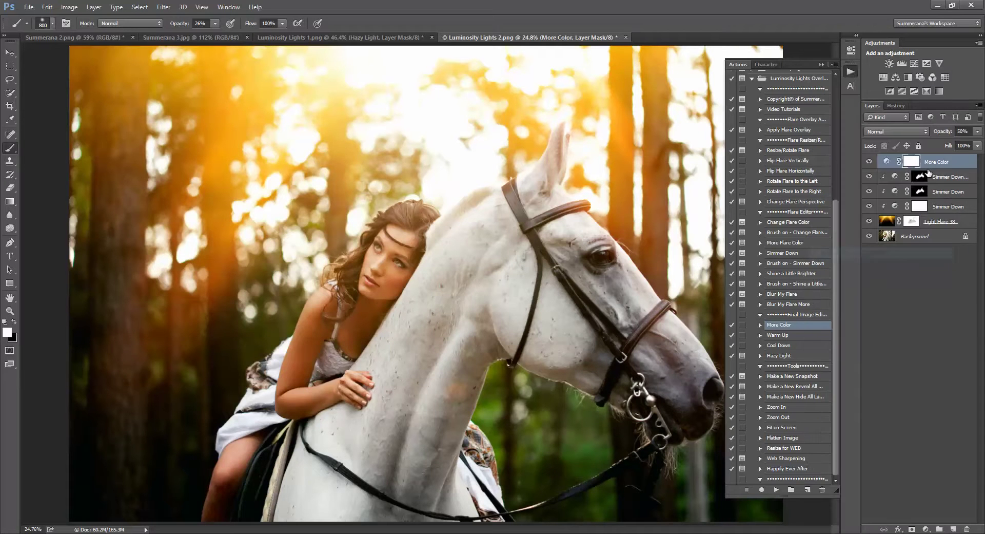
pyautogui.moveTo(915, 164); pyautogui.dragTo(945, 224)
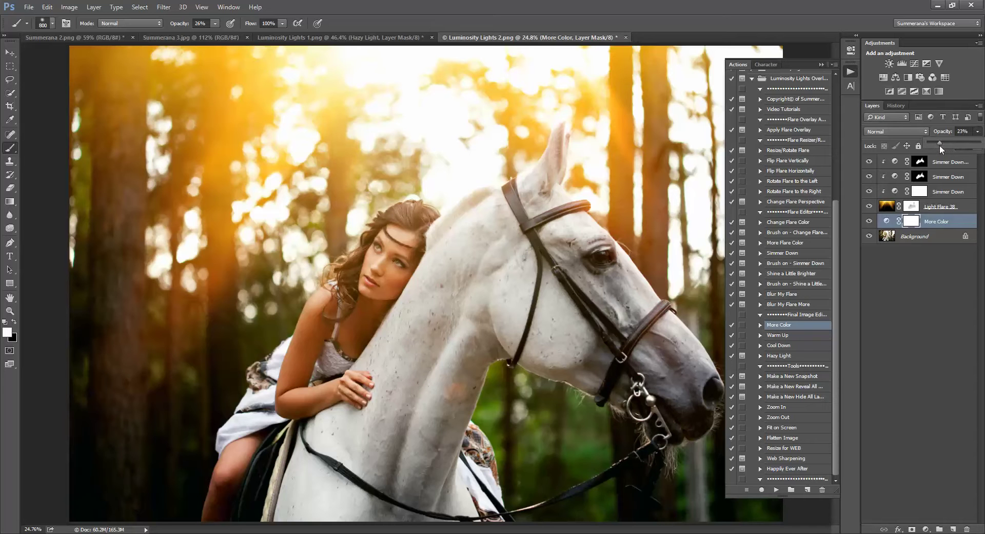
pyautogui.moveTo(939, 145); pyautogui.dragTo(938, 144)
pyautogui.press('v')
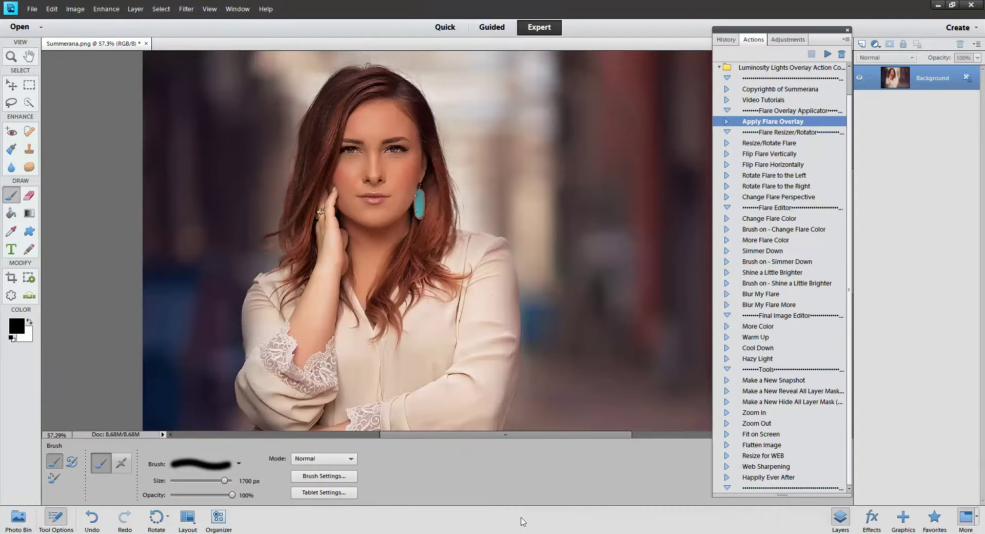
# Run Apply Flare Overlay and place Light Flare 22 into the portrait
pyautogui.click(828, 54)
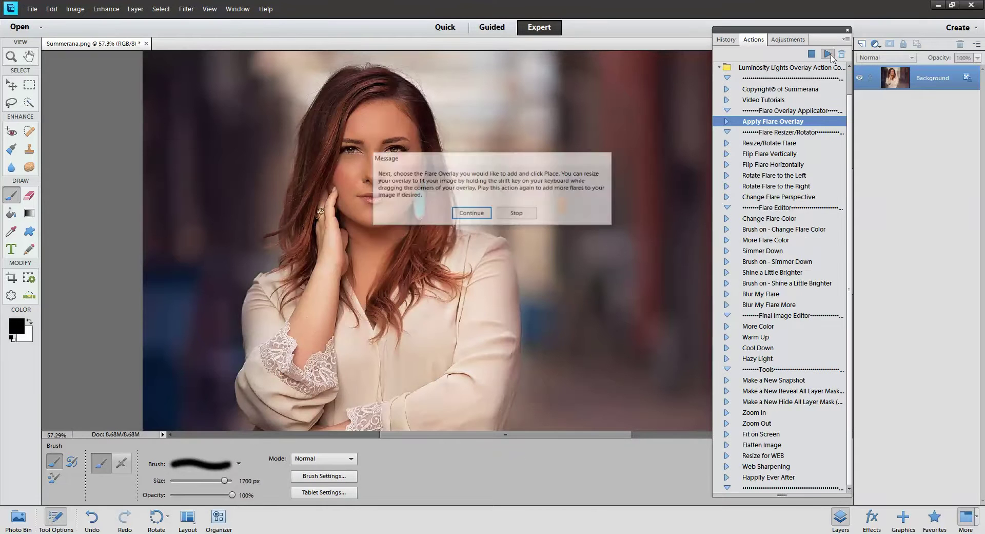
pyautogui.click(464, 215)
pyautogui.scroll(-1, 490, 264)
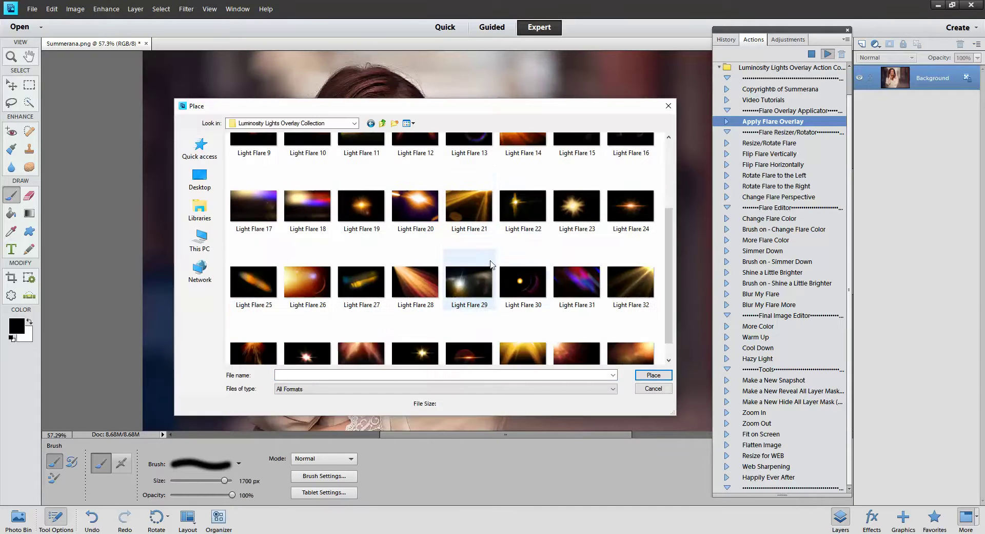
pyautogui.click(522, 206)
pyautogui.press('Return')
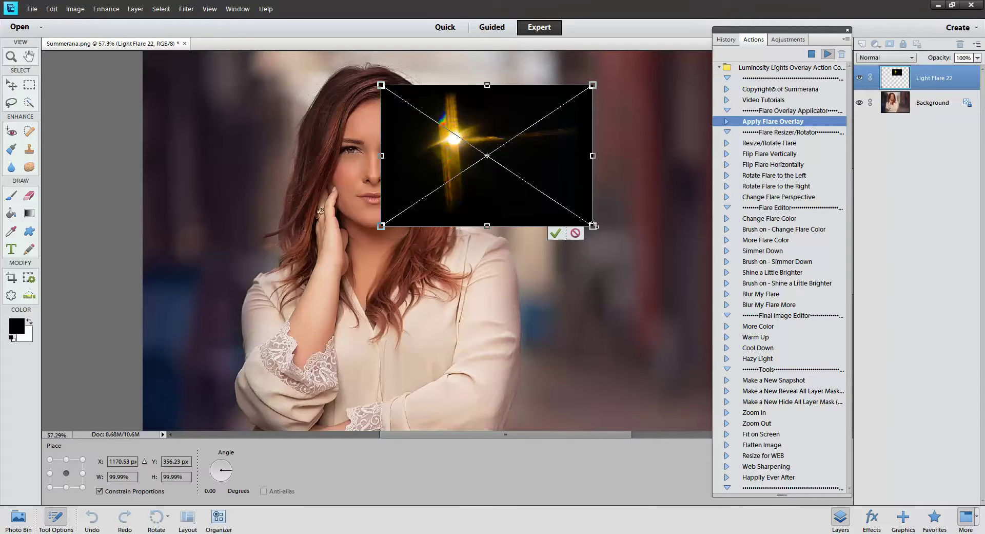
# Stretch the flare to about 206% by 241% across the right side and commit it
pyautogui.moveTo(593, 225); pyautogui.dragTo(782, 389)
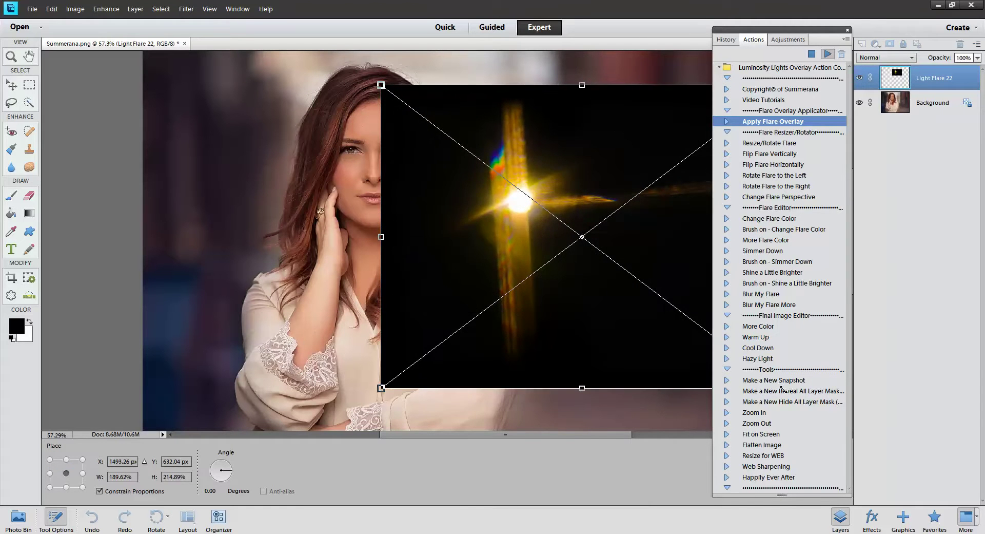
pyautogui.moveTo(382, 83); pyautogui.dragTo(348, 59)
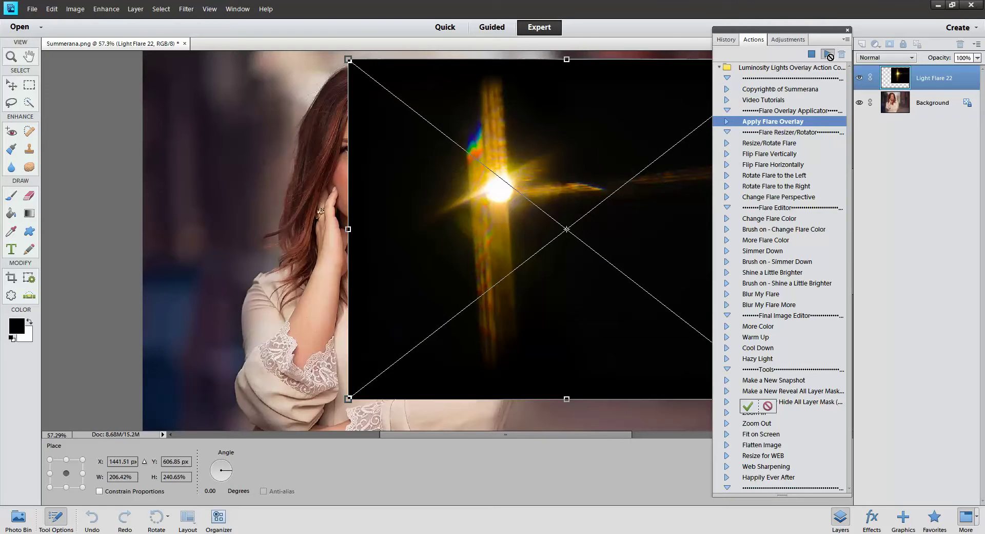
pyautogui.moveTo(788, 31); pyautogui.dragTo(904, 81)
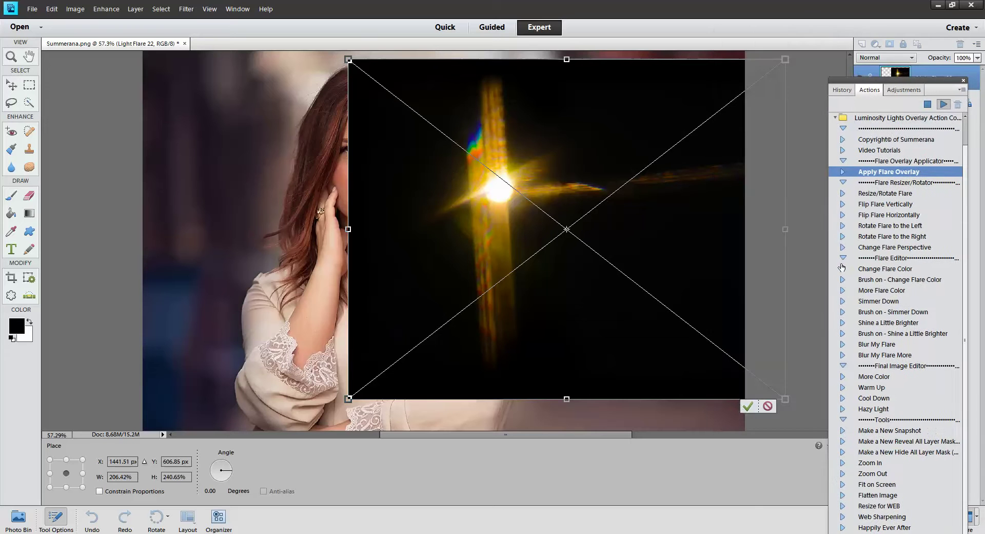
pyautogui.click(748, 406)
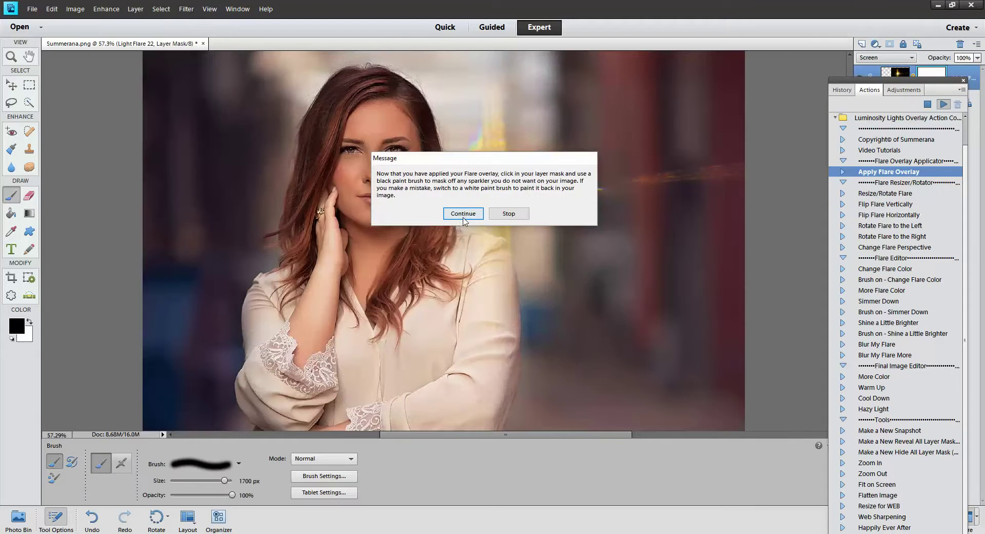
# Dismiss the masking message and shift the flare beside the woman's face
pyautogui.click(463, 213)
pyautogui.moveTo(904, 82); pyautogui.dragTo(780, 53)
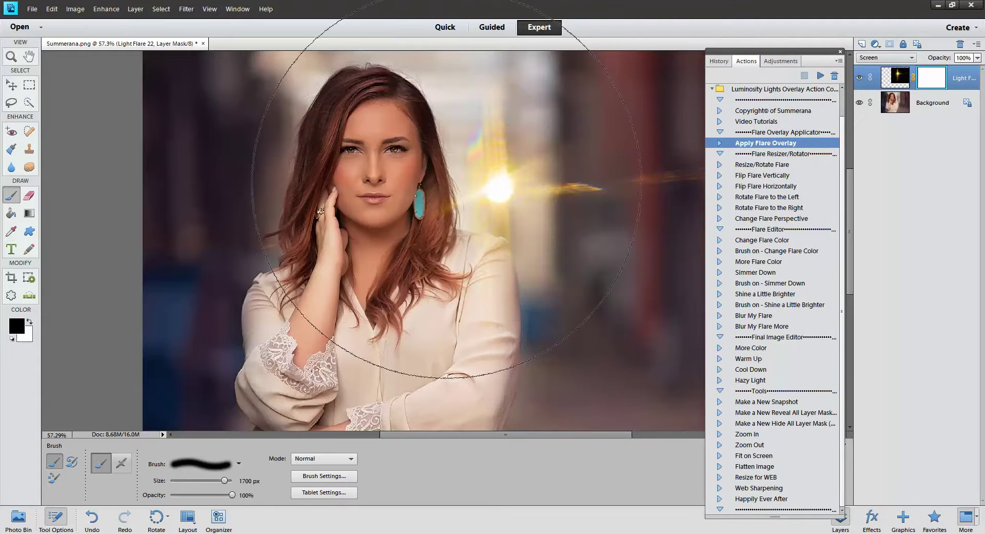
pyautogui.moveTo(524, 169); pyautogui.dragTo(476, 169)
# Duplicate the flare layer, merge both into Light Flare 22 copy, and set it to Screen
pyautogui.rightClick(972, 83)
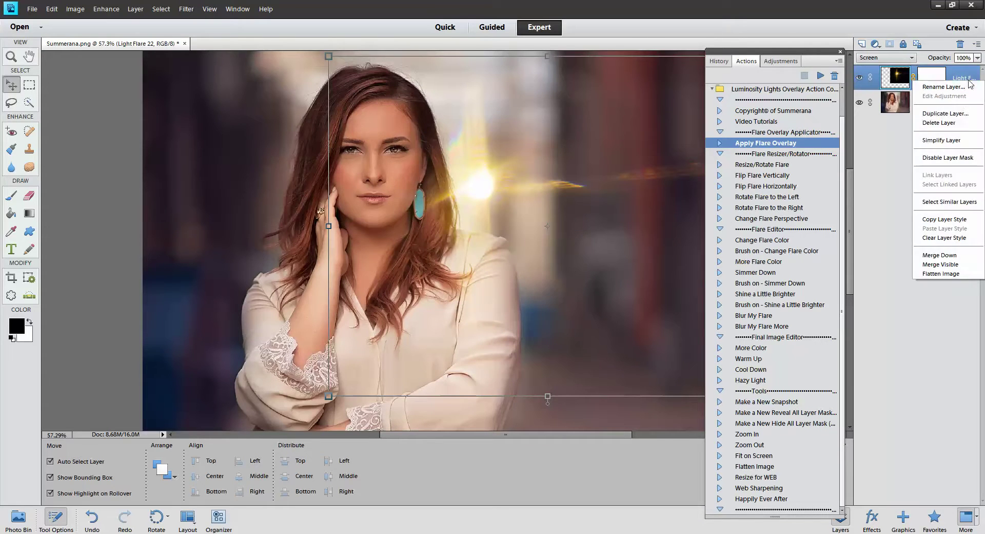
pyautogui.click(958, 112)
pyautogui.press('Return')
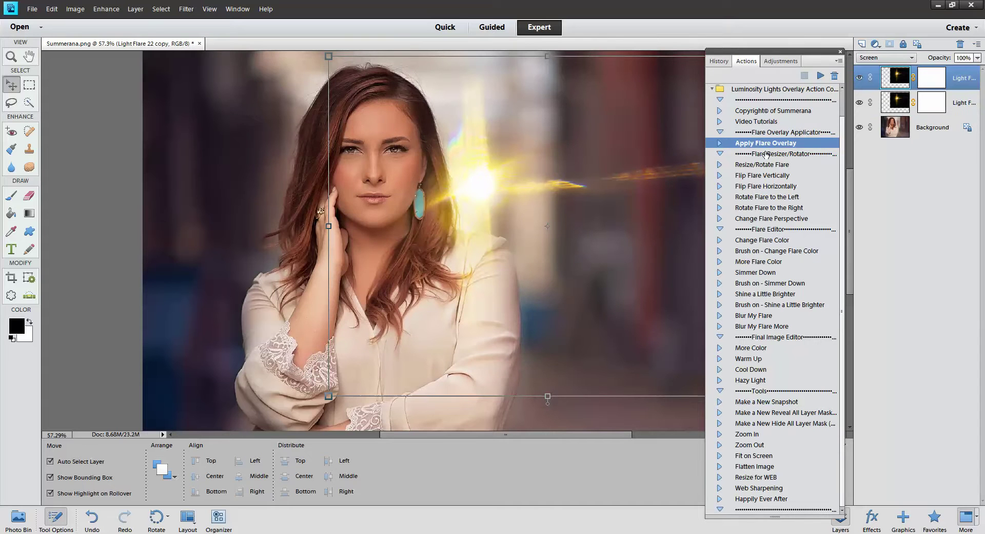
pyautogui.keyDown('ctrl'); pyautogui.click(957, 104); pyautogui.keyUp('ctrl')
pyautogui.rightClick(957, 104)
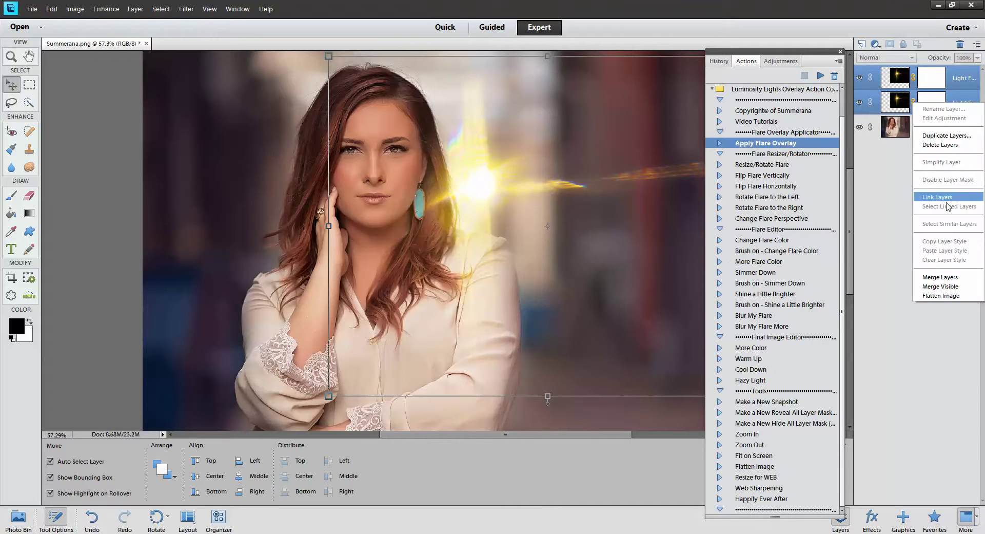
pyautogui.click(950, 278)
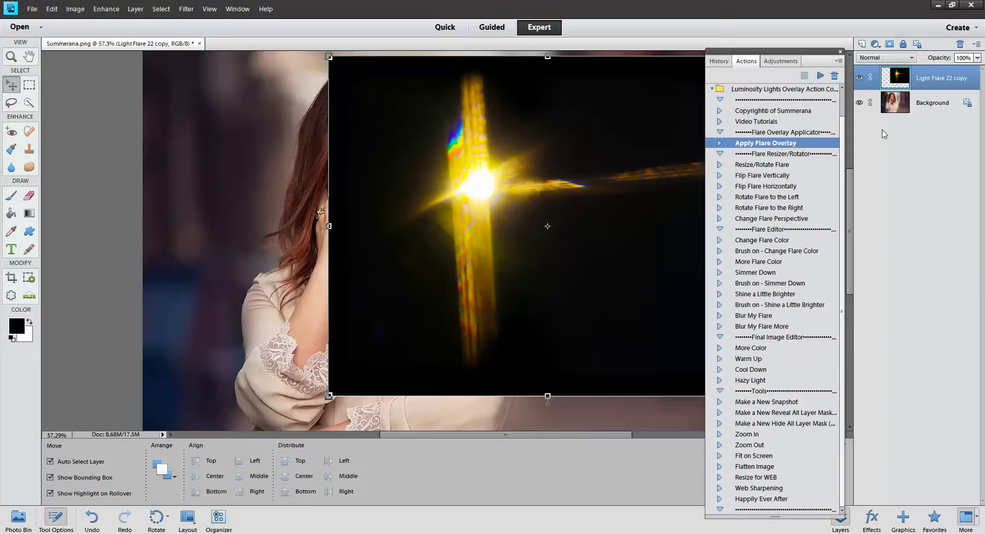
pyautogui.click(887, 57)
pyautogui.click(875, 150)
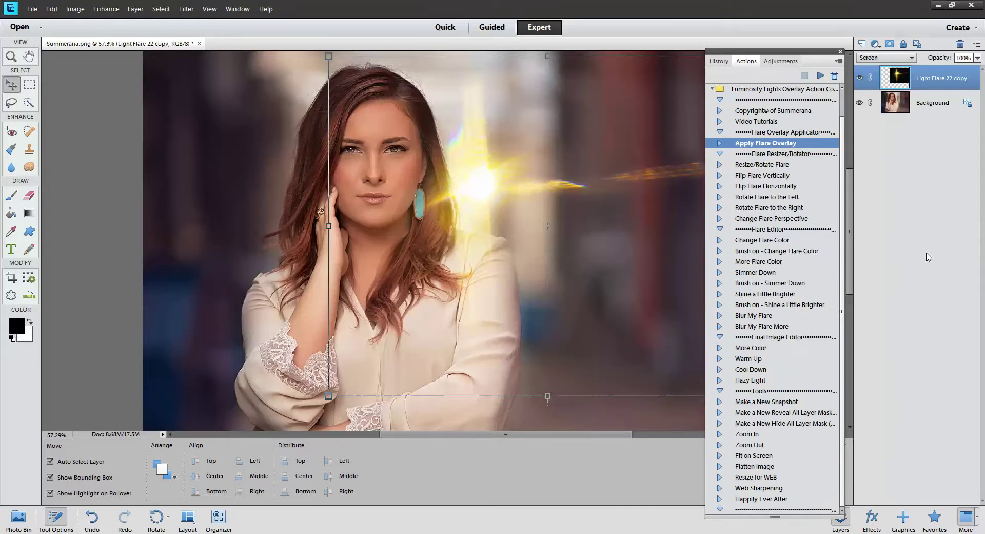
# Run Make a New Reveal All Layer Mask on the merged flare layer
pyautogui.click(773, 413)
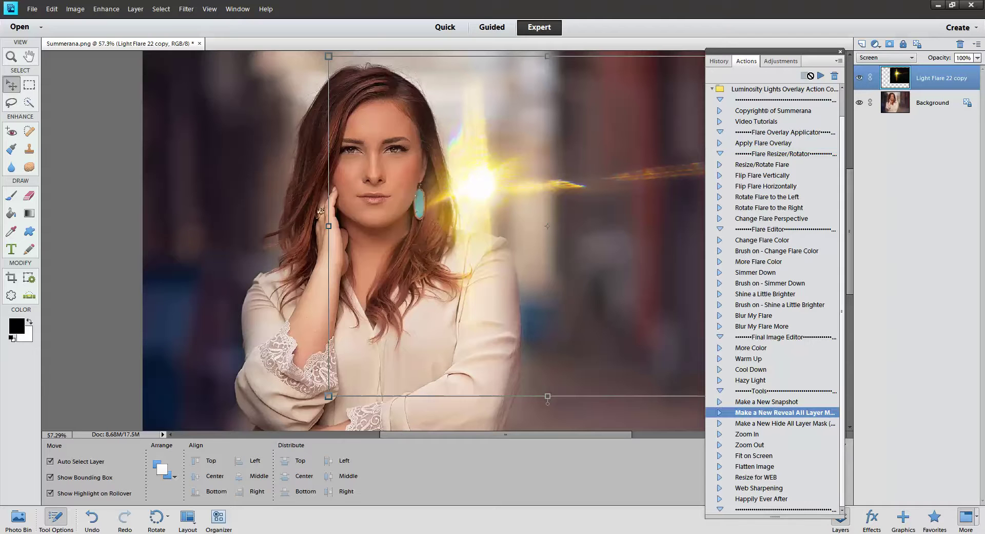
pyautogui.click(821, 75)
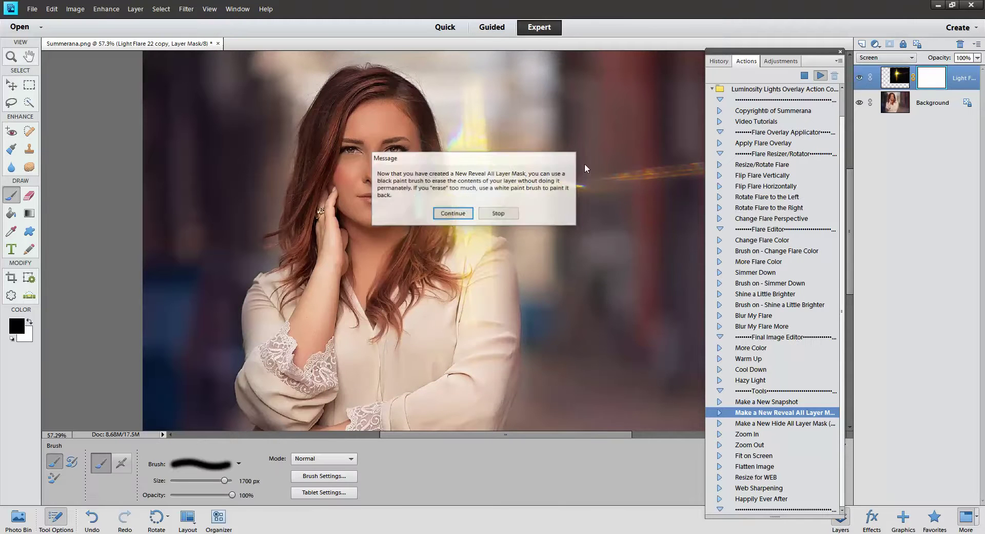
pyautogui.click(461, 213)
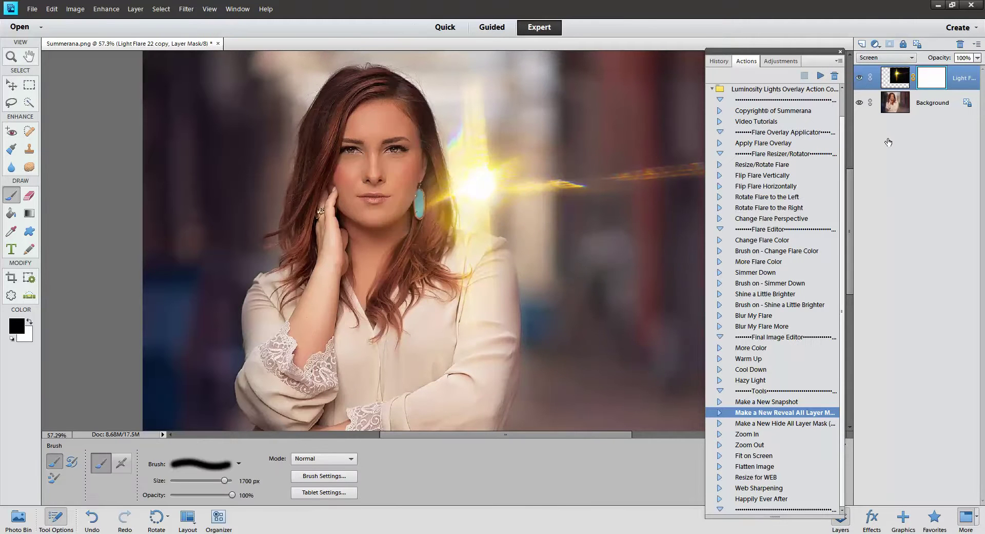
# Look over the Change Flare Color, Simmer Down and More Flare Color actions, then hide the flare layer
pyautogui.click(779, 242)
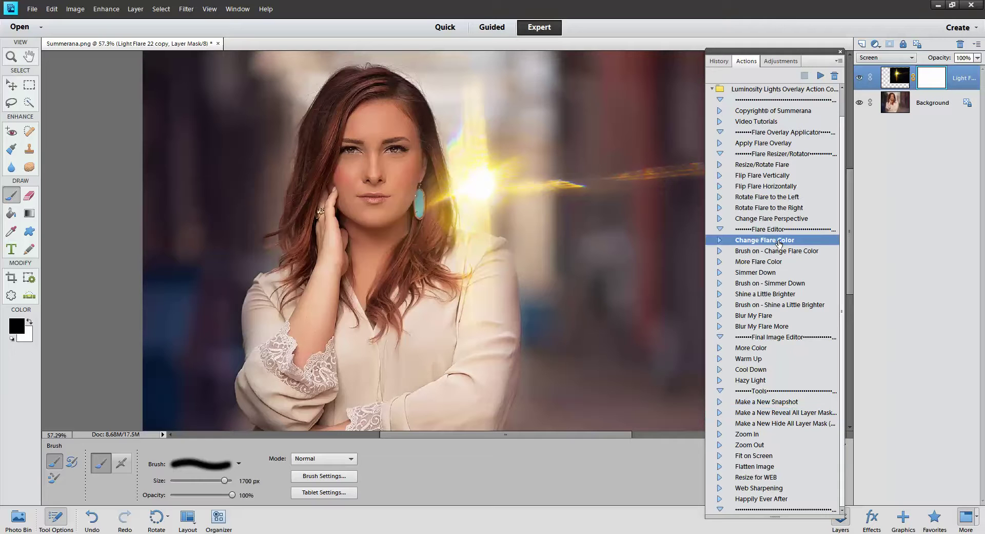
pyautogui.click(765, 275)
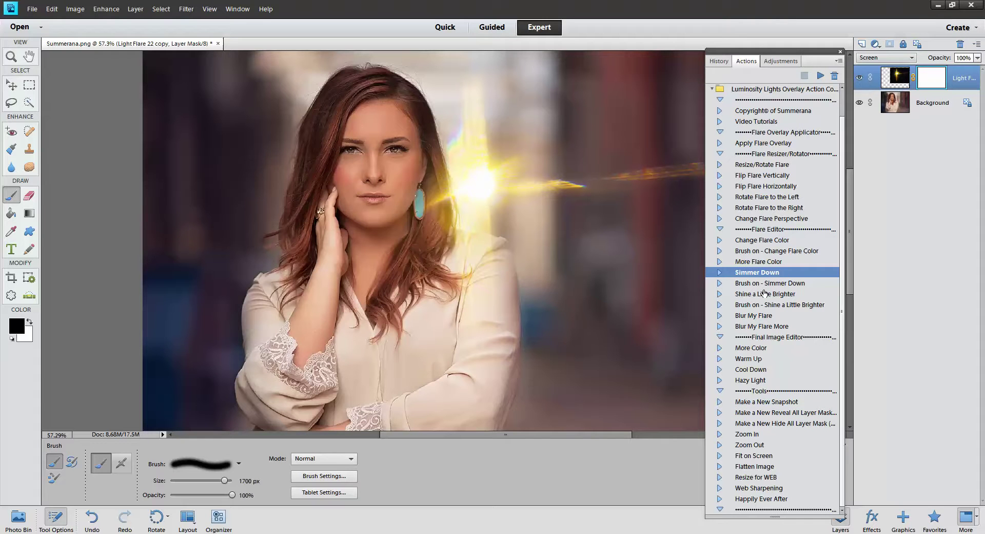
pyautogui.click(767, 264)
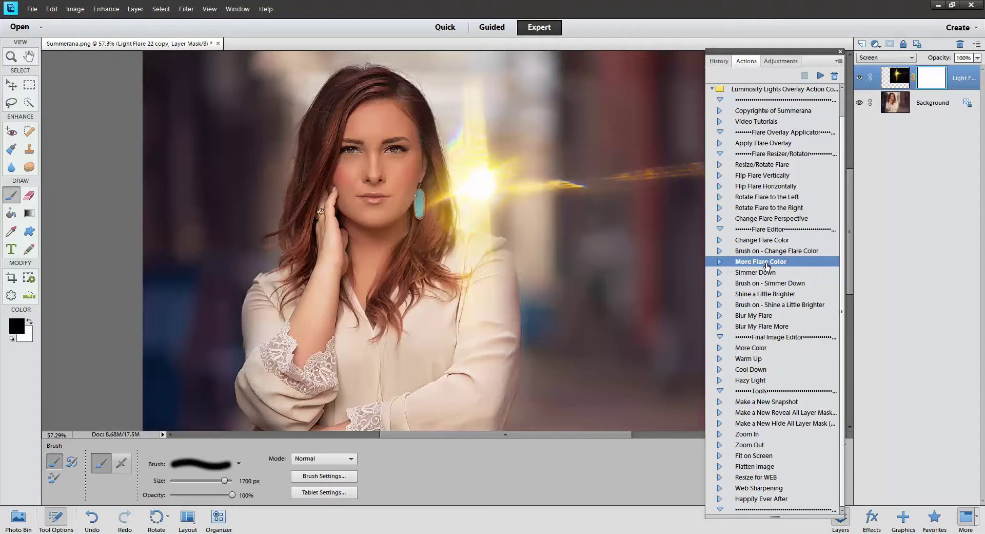
pyautogui.click(860, 78)
pyautogui.click(11, 84)
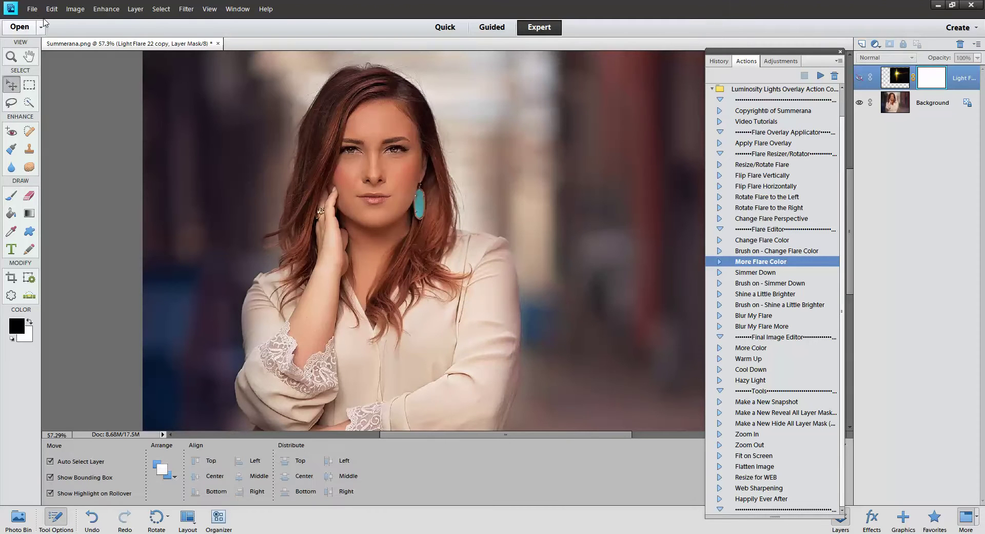
# Run Apply Flare Overlay again and place Light Flare 2 into the photo
pyautogui.click(751, 143)
pyautogui.click(823, 76)
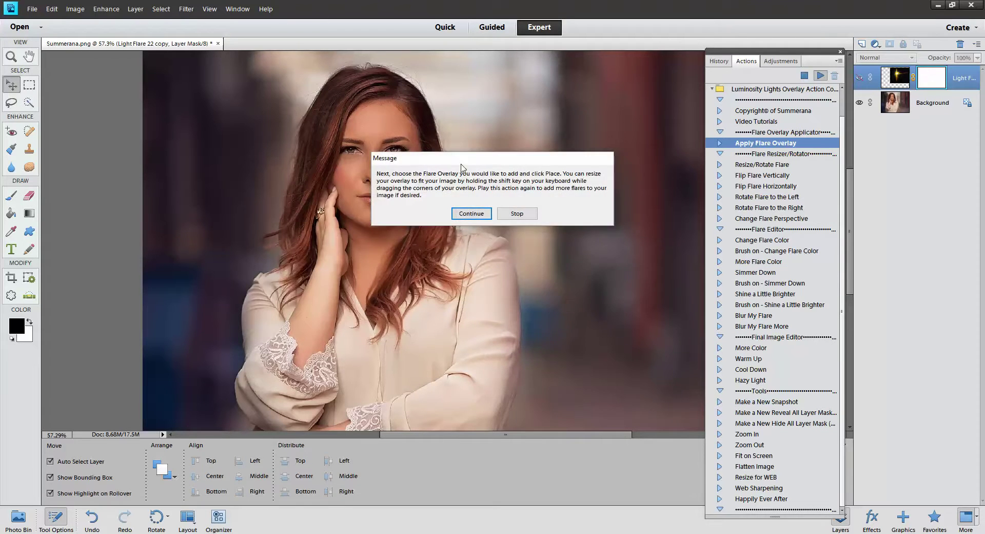
pyautogui.click(466, 214)
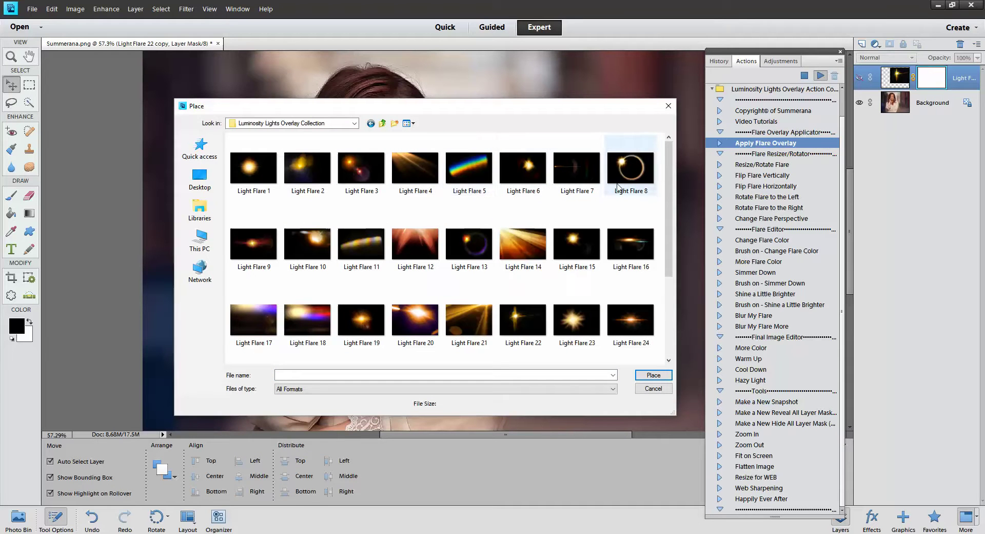
pyautogui.click(475, 251)
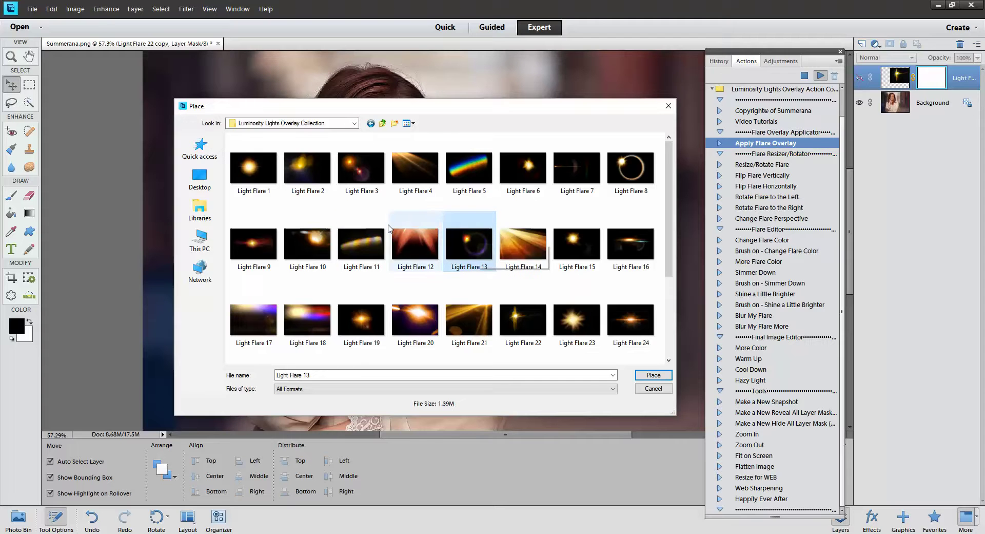
pyautogui.scroll(-2, 502, 279)
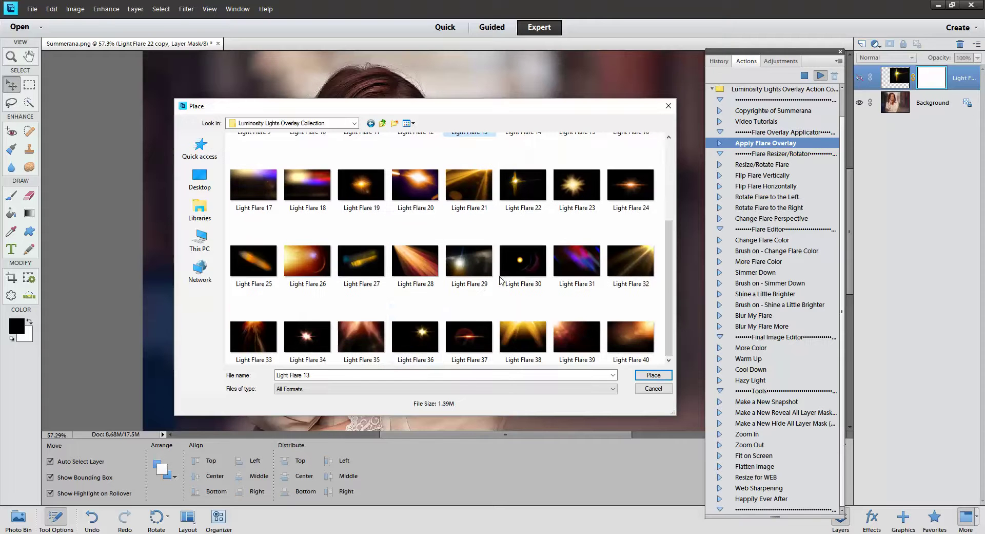
pyautogui.scroll(3, 400, 297)
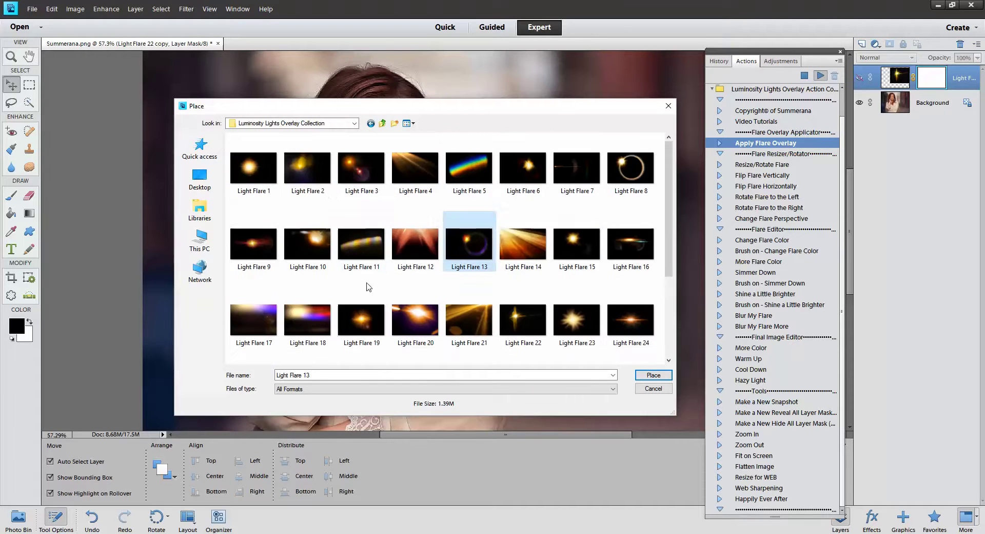
pyautogui.click(300, 177)
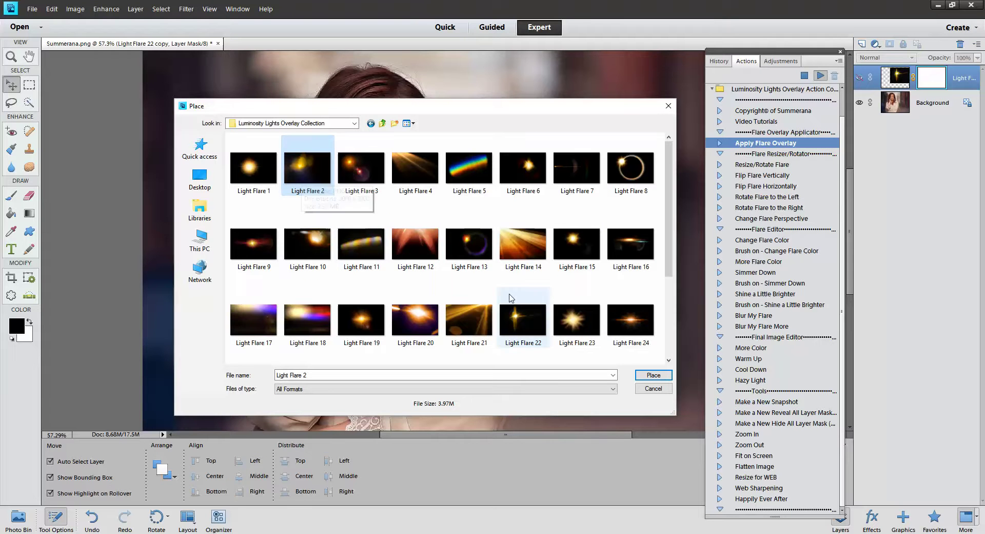
pyautogui.click(653, 375)
# Enlarge Light Flare 2 to about 213% by 194% over the right side and commit
pyautogui.moveTo(443, 294); pyautogui.dragTo(301, 214)
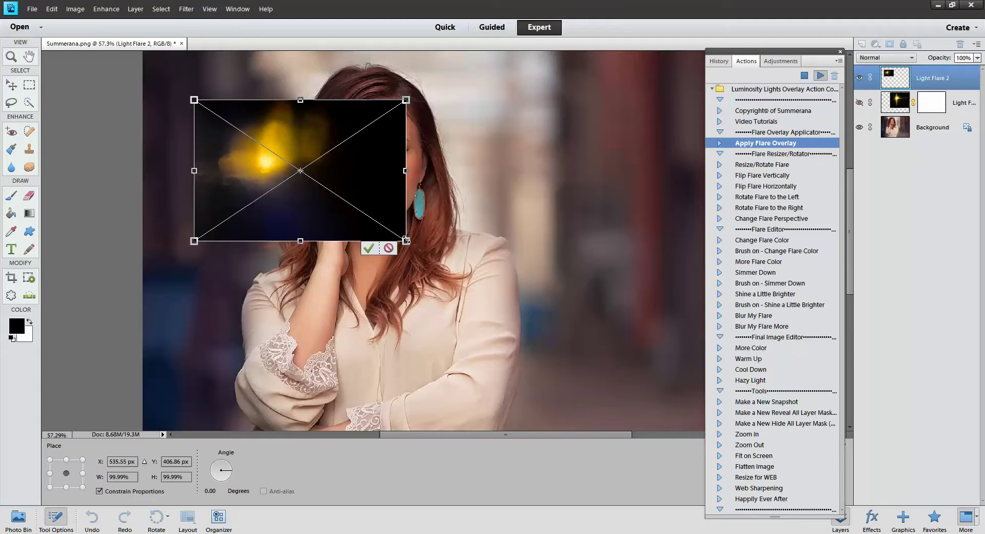
pyautogui.moveTo(405, 240); pyautogui.dragTo(653, 374)
pyautogui.moveTo(308, 198); pyautogui.dragTo(506, 147)
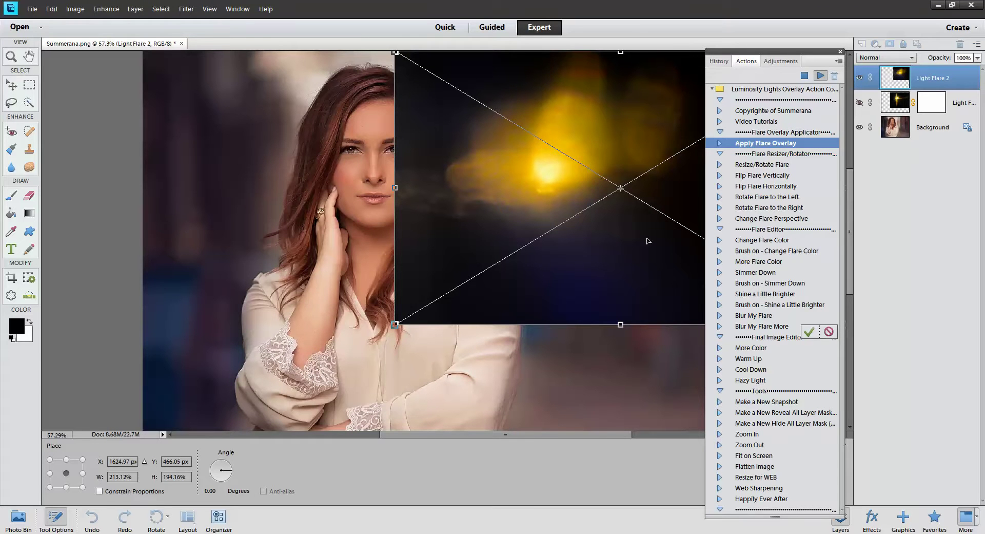
pyautogui.click(810, 331)
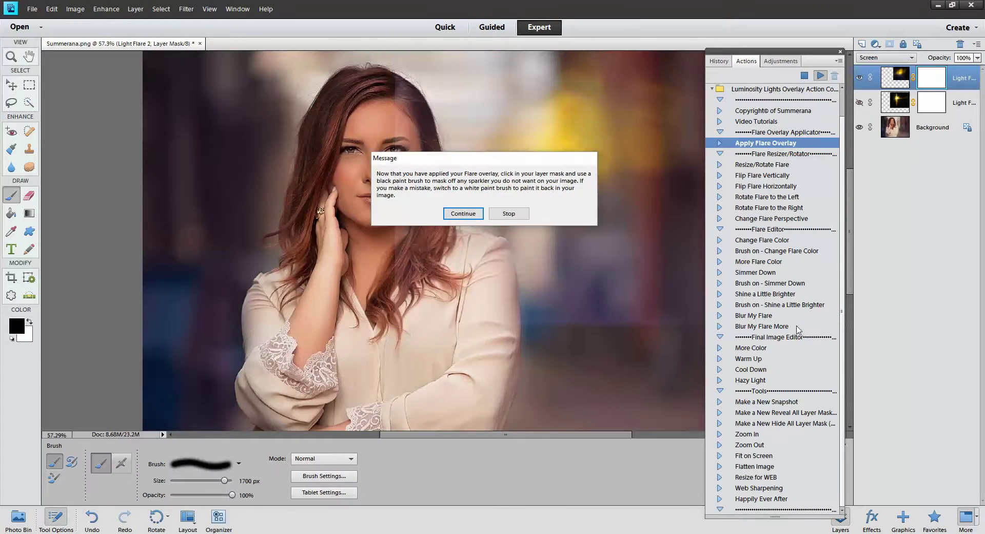
# Paint black on the Light Flare 2 mask to remove the glow from the woman's face and hair
pyautogui.click(456, 215)
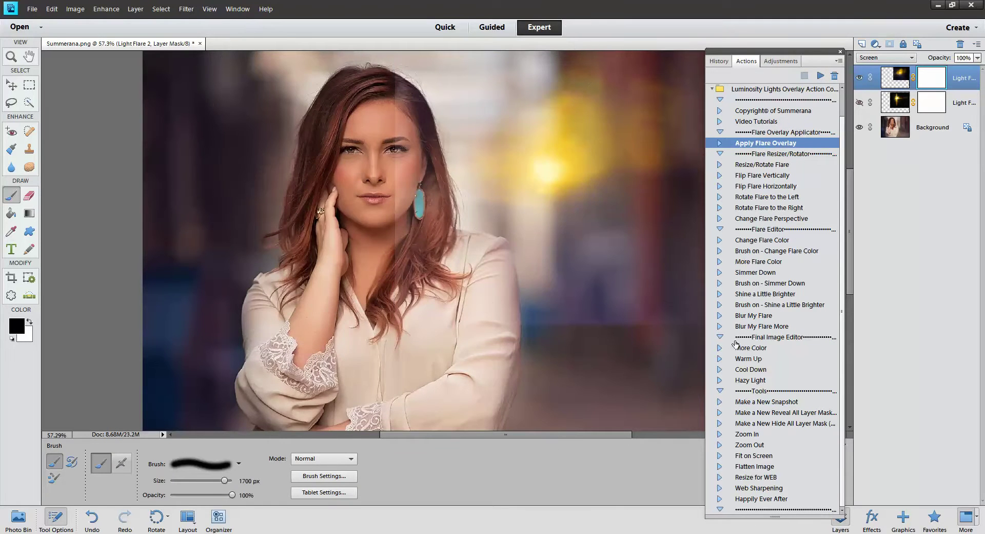
pyautogui.moveTo(775, 54); pyautogui.dragTo(853, 173)
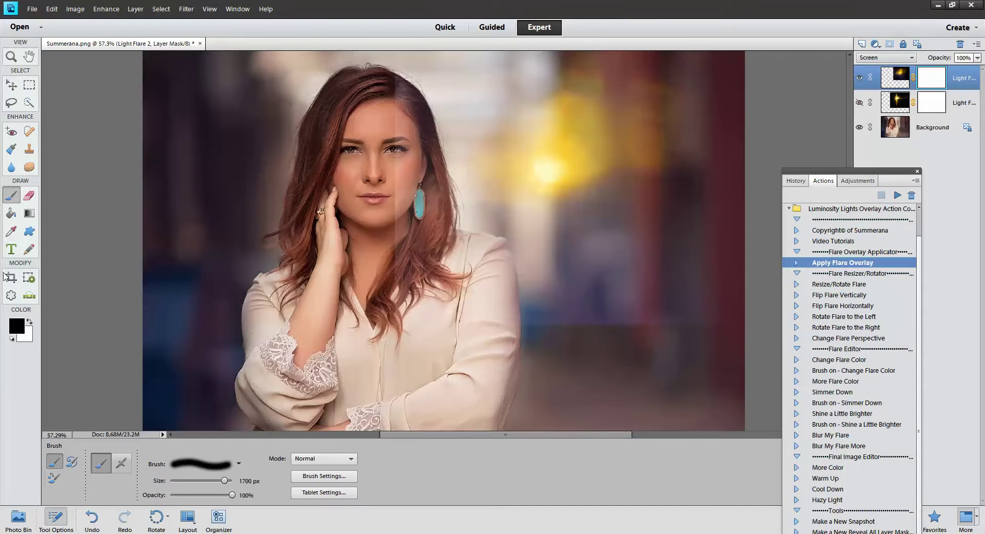
pyautogui.press('[')
pyautogui.press('[')
pyautogui.press('[')
pyautogui.press('[')
pyautogui.press('[')
pyautogui.press('[')
pyautogui.press('[')
pyautogui.press('[')
pyautogui.press('[')
pyautogui.press('[')
pyautogui.press('[')
pyautogui.press('[')
pyautogui.press('[')
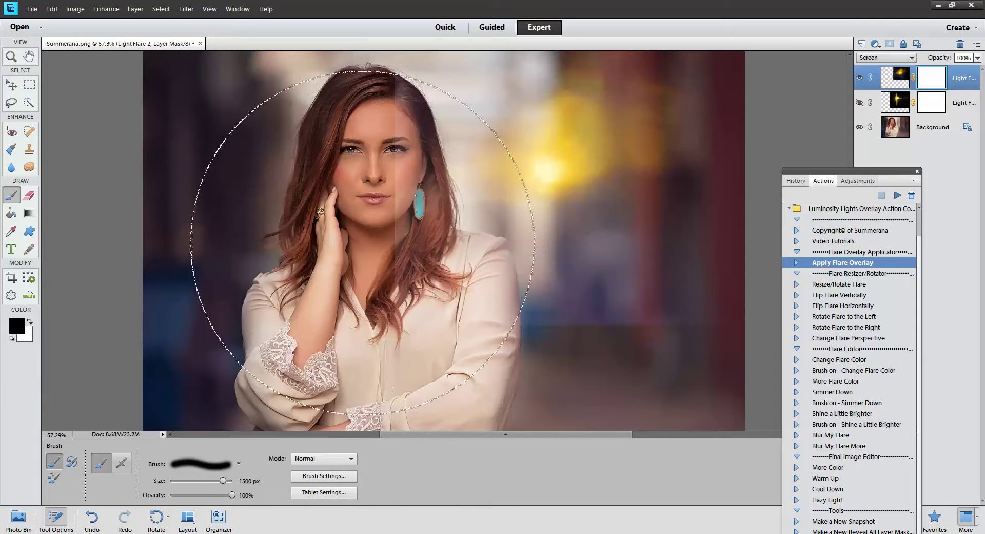
pyautogui.moveTo(369, 231); pyautogui.dragTo(392, 267)
pyautogui.press('[')
pyautogui.moveTo(398, 215); pyautogui.dragTo(398, 71)
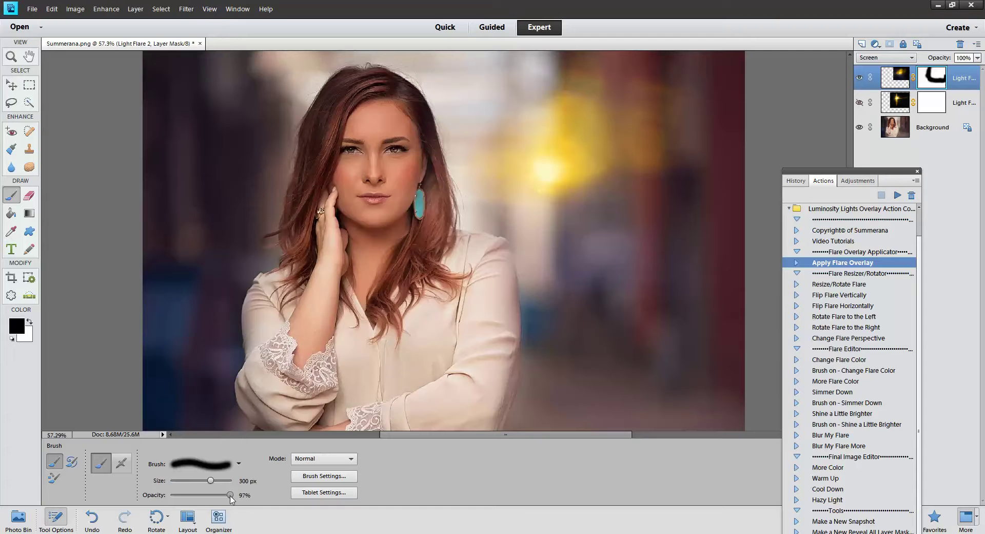
# With a lower-opacity, larger brush, fade more of the flare around the woman
pyautogui.moveTo(189, 498); pyautogui.dragTo(193, 499)
pyautogui.press(']')
pyautogui.press(']')
pyautogui.press(']')
pyautogui.press(']')
pyautogui.press(']')
pyautogui.press(']')
pyautogui.press(']')
pyautogui.press(']')
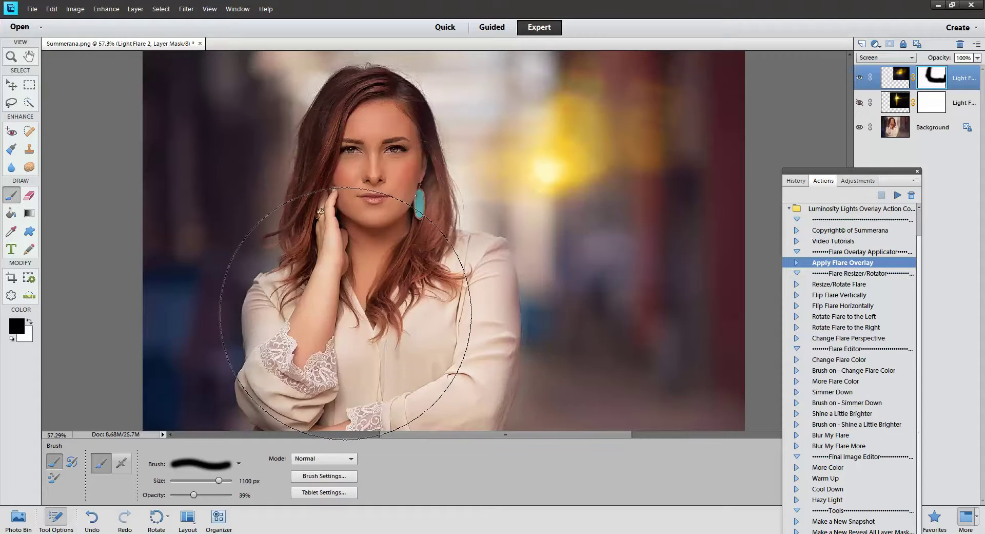
pyautogui.press('[')
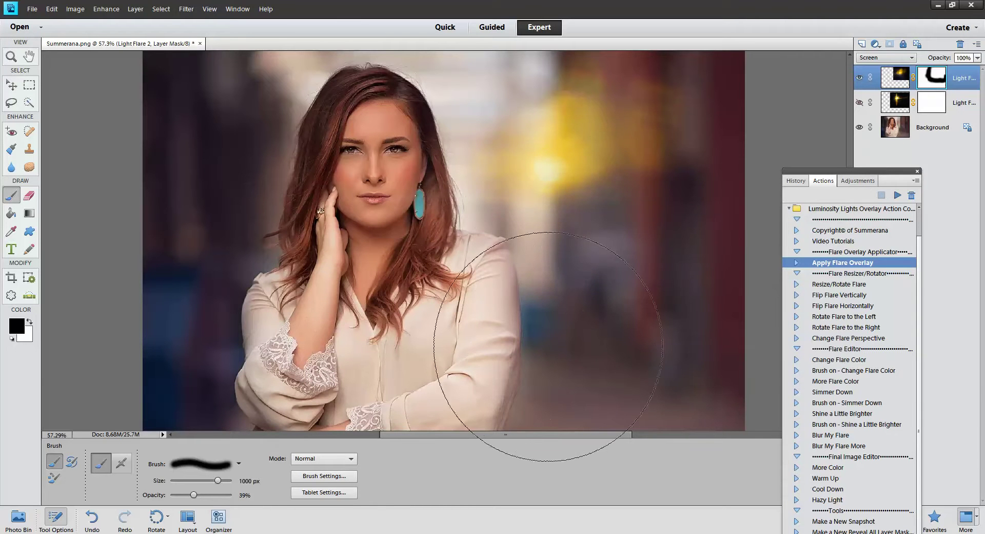
pyautogui.moveTo(548, 346)
pyautogui.mouseDown()
pyautogui.moveTo(441, 323)
pyautogui.moveTo(295, 153)
pyautogui.moveTo(277, 164)
pyautogui.mouseUp()
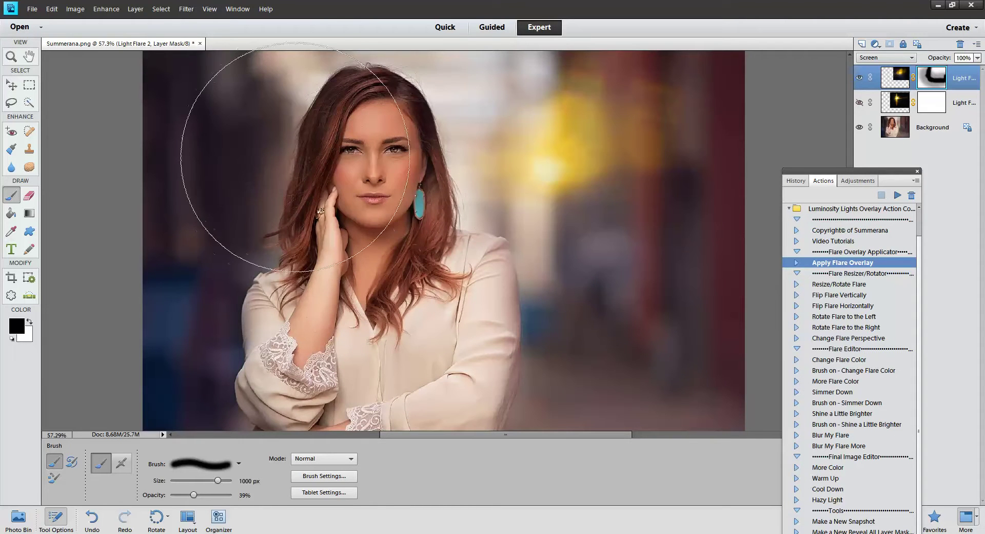
pyautogui.click(13, 85)
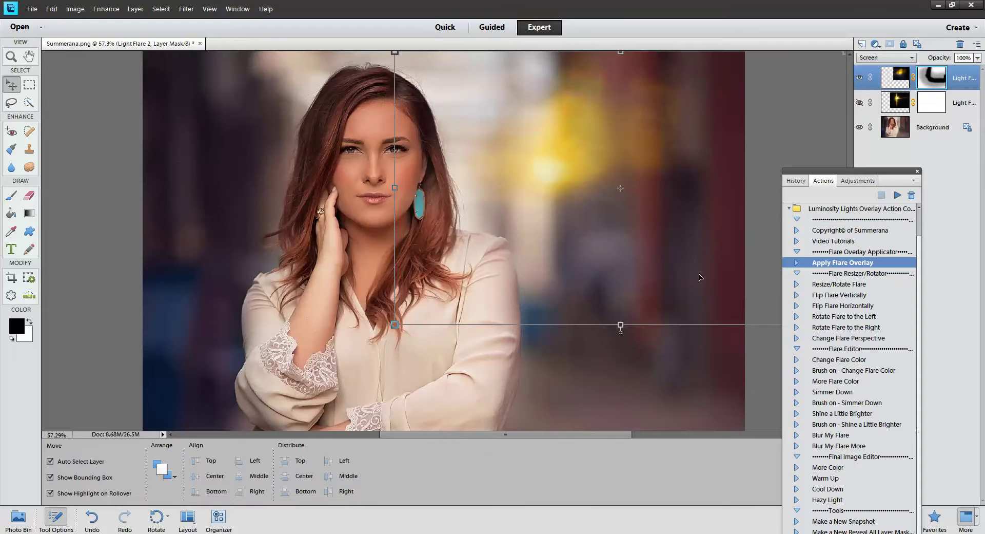
pyautogui.moveTo(838, 176); pyautogui.dragTo(768, 46)
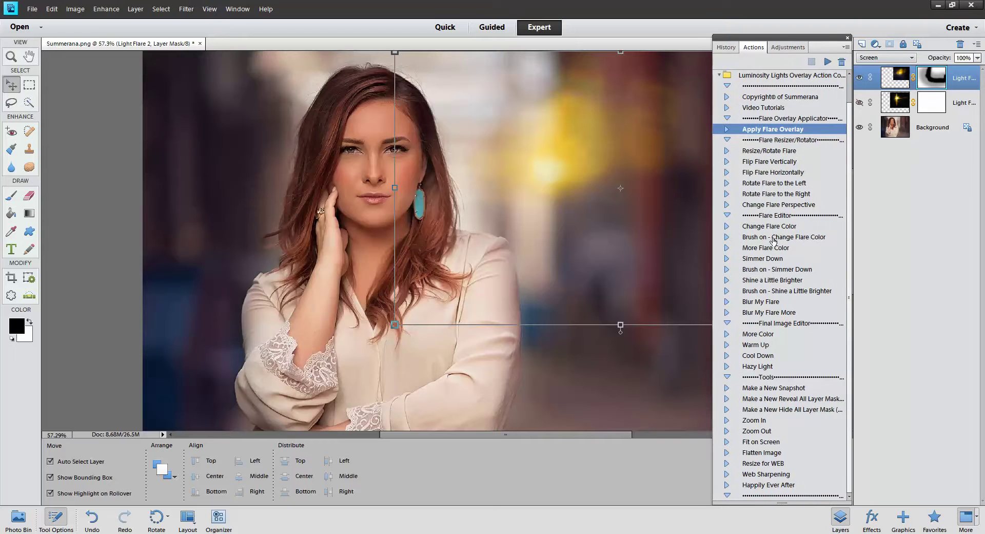
pyautogui.click(775, 301)
pyautogui.click(779, 313)
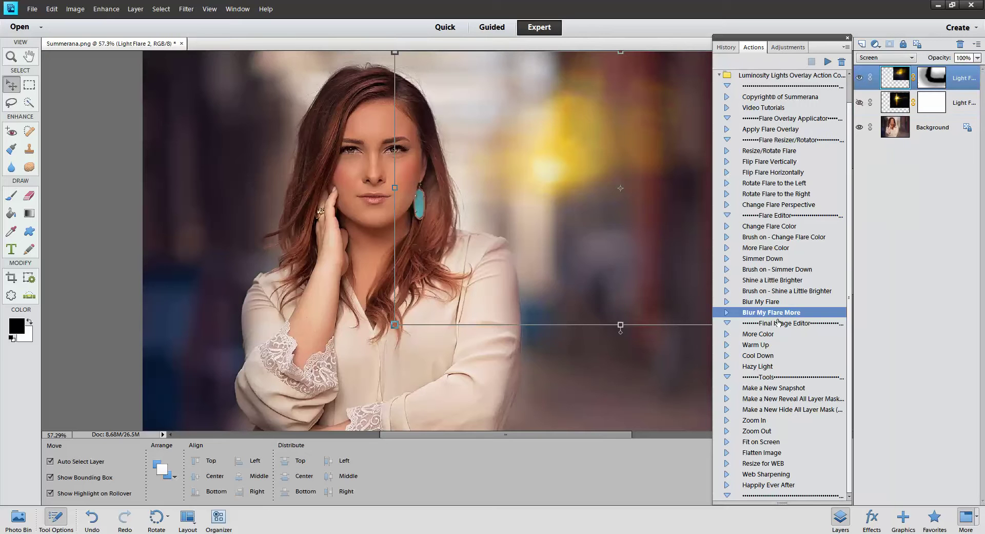
# Add a More Color layer and raise its opacity to 100%
pyautogui.click(760, 335)
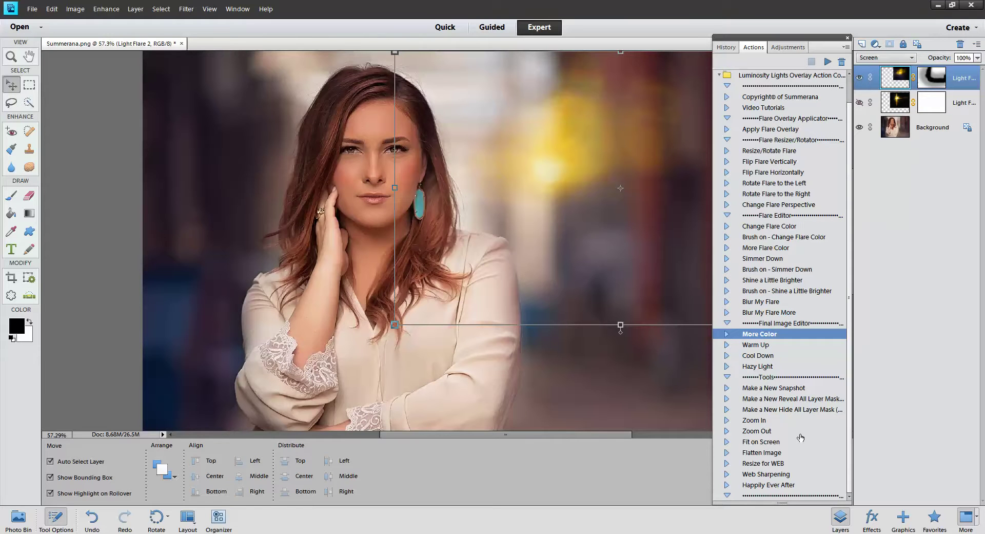
pyautogui.click(827, 62)
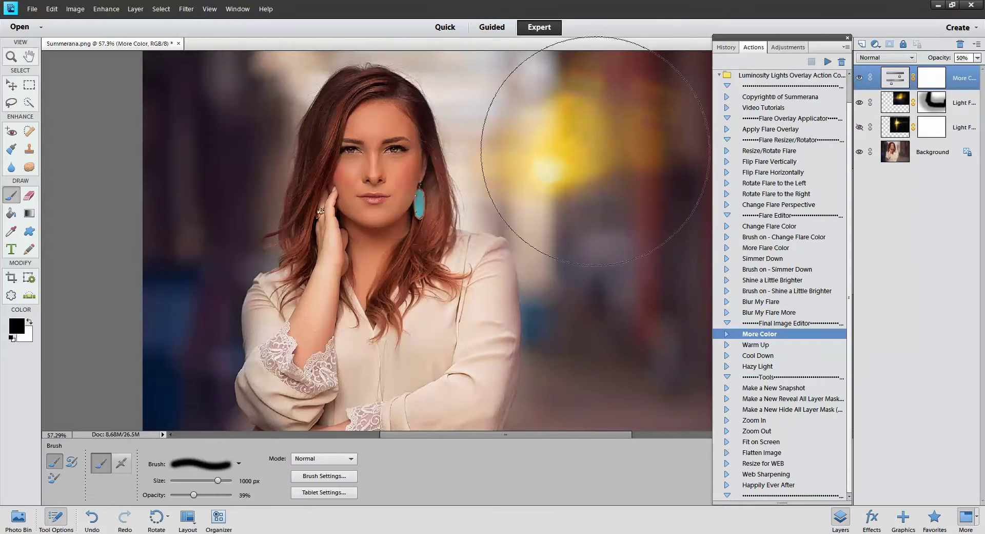
pyautogui.click(978, 58)
pyautogui.moveTo(950, 69); pyautogui.dragTo(846, 89)
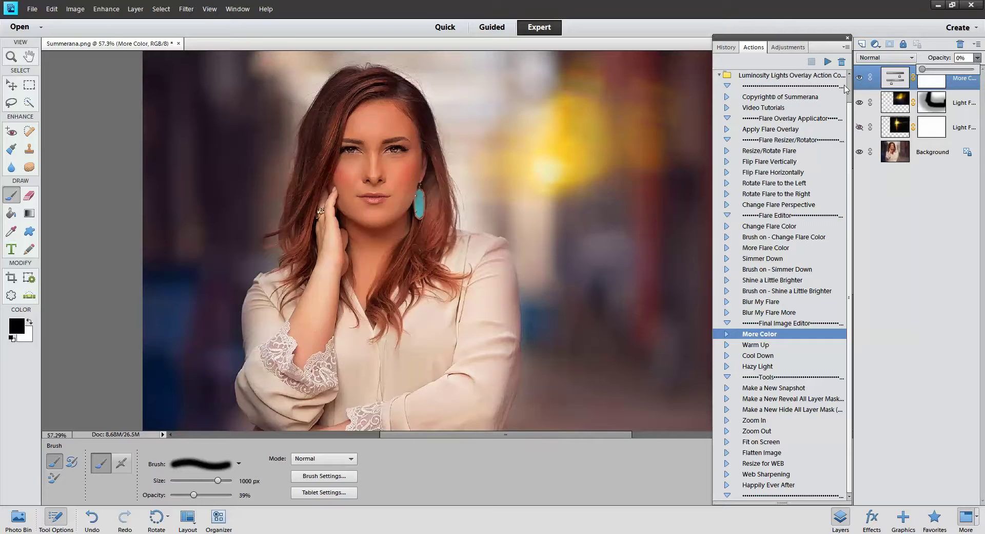
# Paint the colour boost off the woman's centre on the More Color mask
pyautogui.click(922, 82)
pyautogui.press('[')
pyautogui.press('[')
pyautogui.press('[')
pyautogui.press('[')
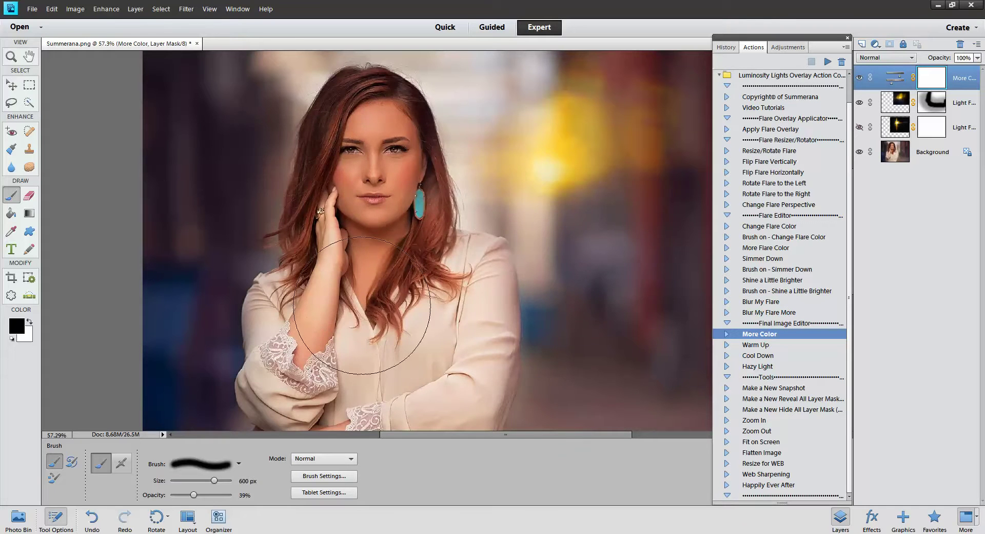
pyautogui.moveTo(339, 180); pyautogui.dragTo(334, 308)
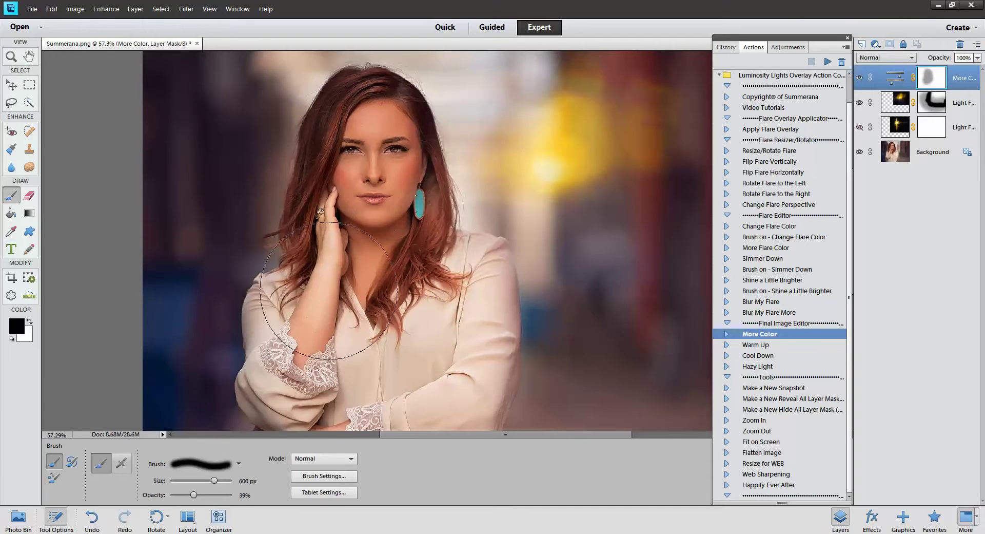
# Soften the brush to near-zero hardness
pyautogui.click(239, 464)
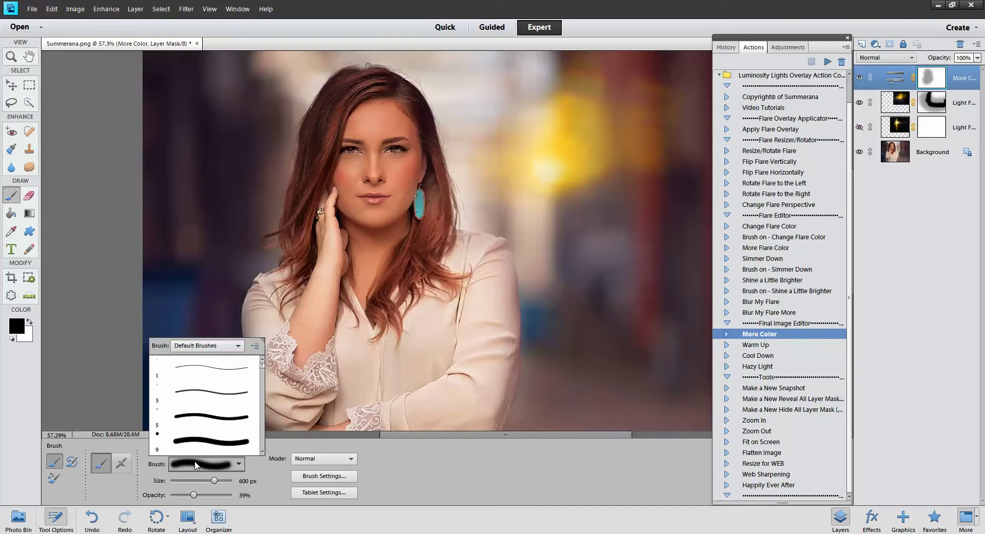
pyautogui.scroll(-3, 255, 389)
pyautogui.scroll(3, 255, 389)
pyautogui.click(435, 483)
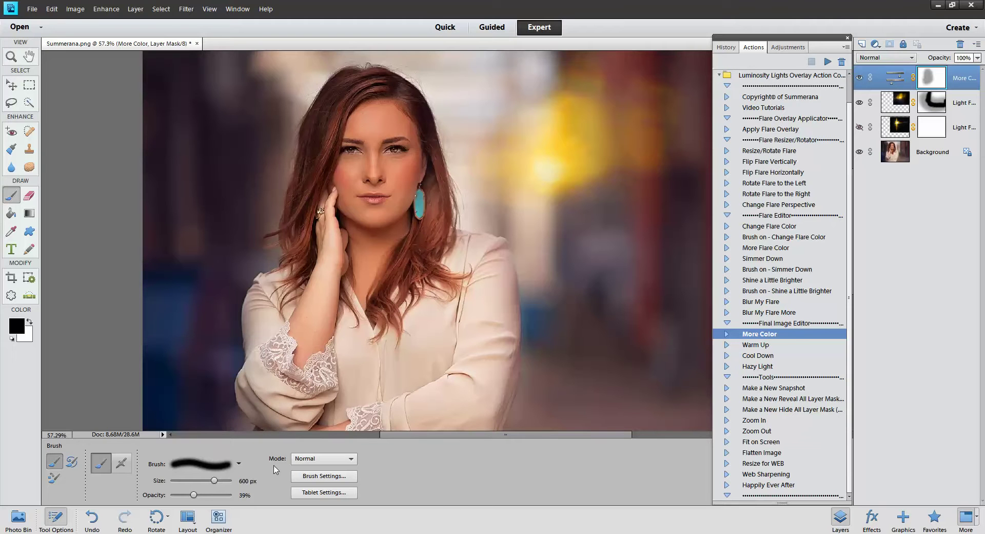
pyautogui.click(334, 477)
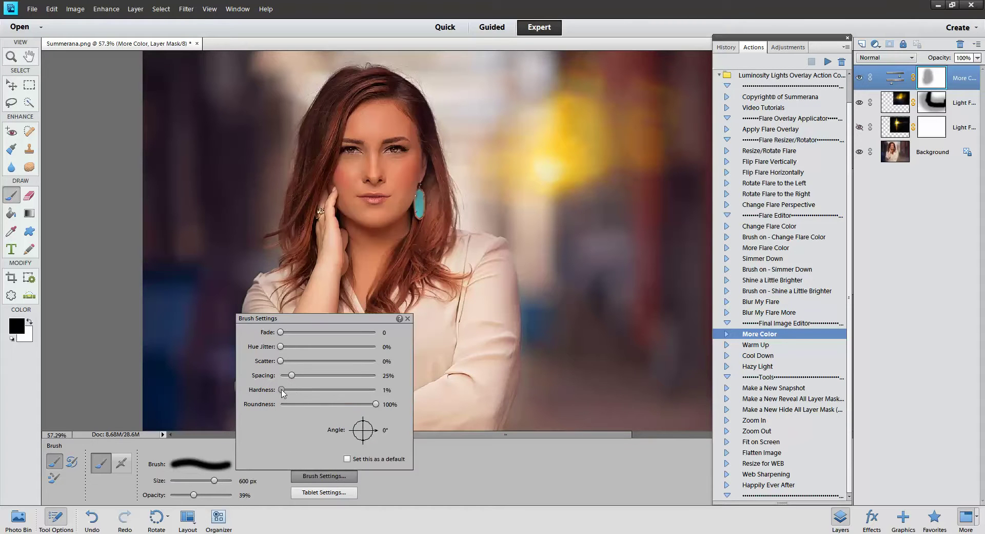
pyautogui.moveTo(308, 389); pyautogui.dragTo(263, 388)
pyautogui.click(506, 469)
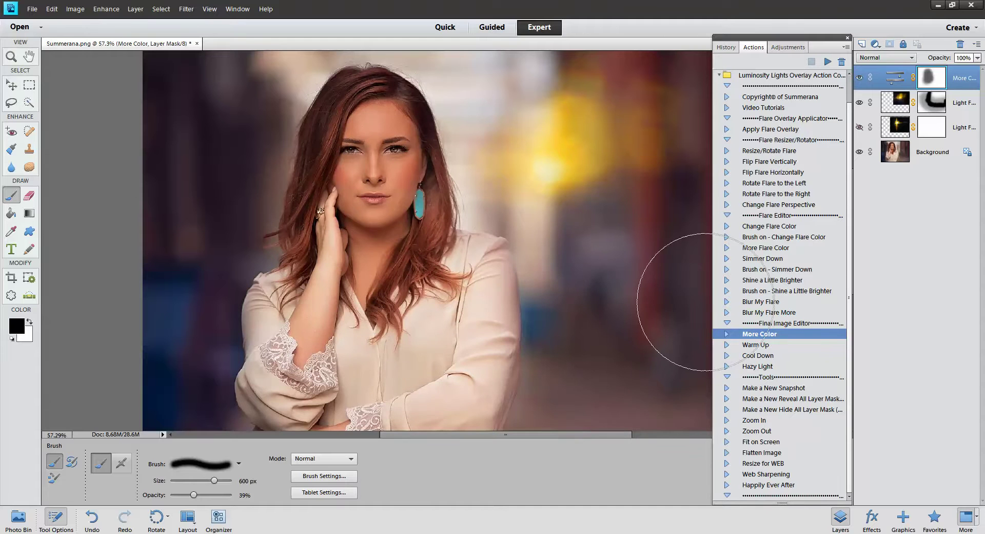
pyautogui.click(779, 270)
pyautogui.click(779, 228)
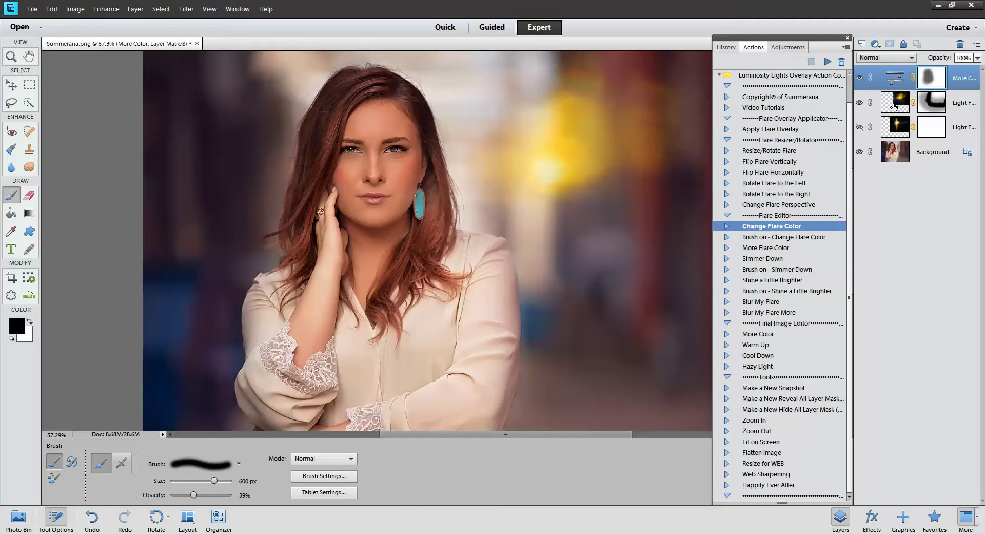
# Run the Change Flare Color action on the Light Flare 2 layer
pyautogui.click(893, 108)
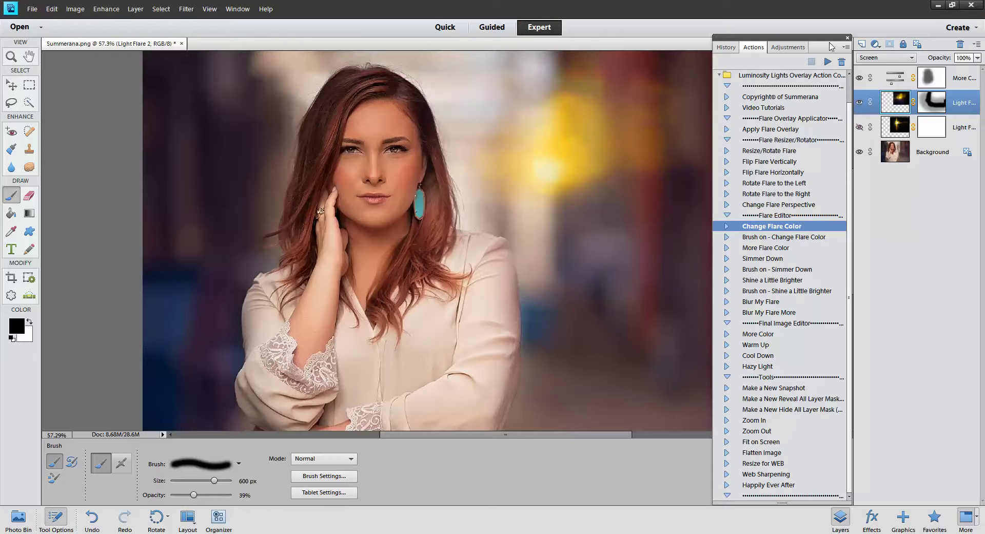
pyautogui.click(827, 62)
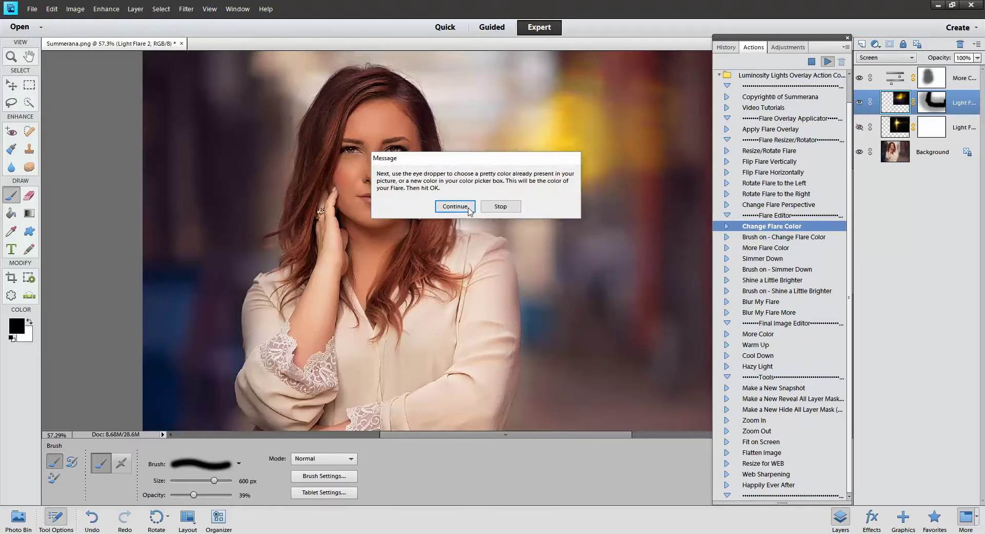
pyautogui.click(454, 206)
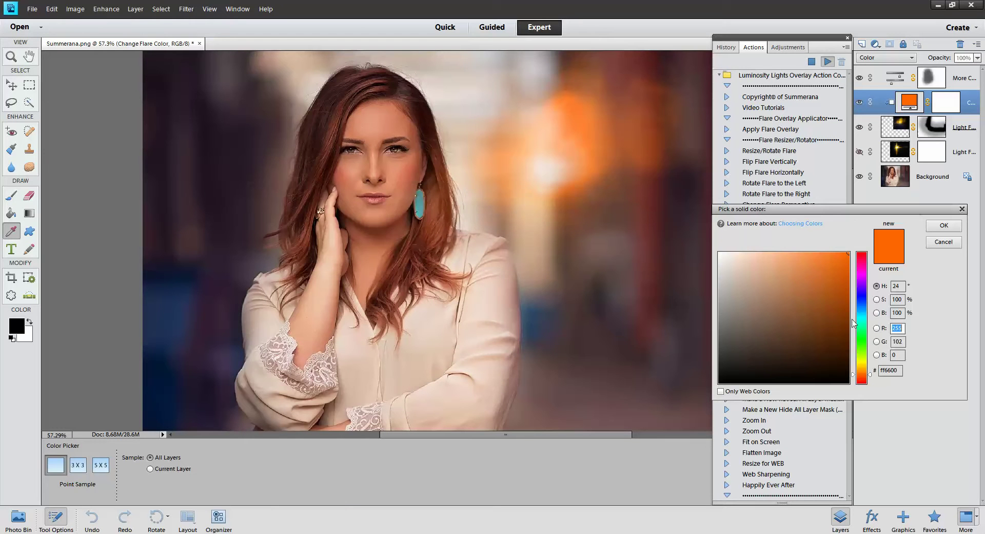
# Sample a blue from the photo's background, darken it to a deep shade, and finish the action
pyautogui.moveTo(804, 319); pyautogui.dragTo(848, 256)
pyautogui.click(532, 316)
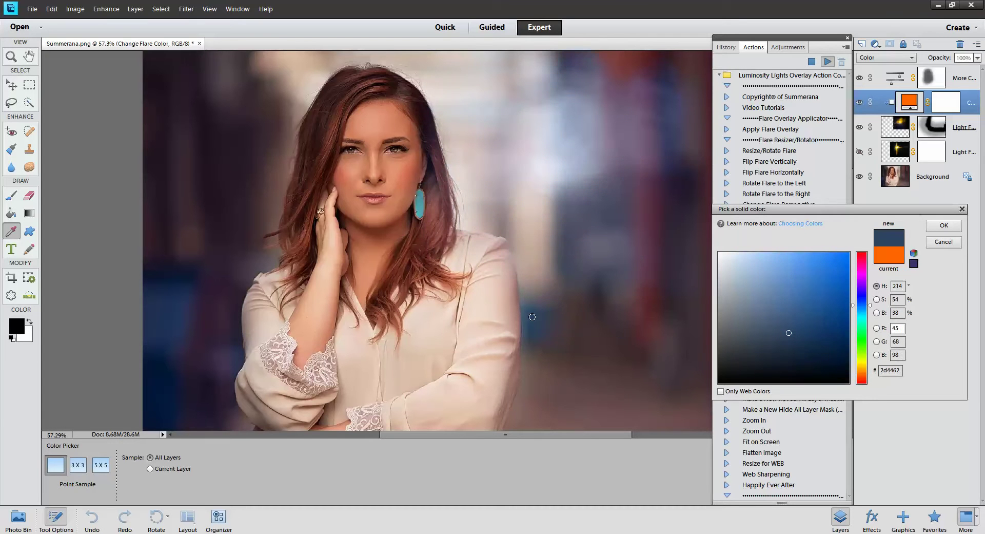
pyautogui.click(529, 315)
pyautogui.click(847, 257)
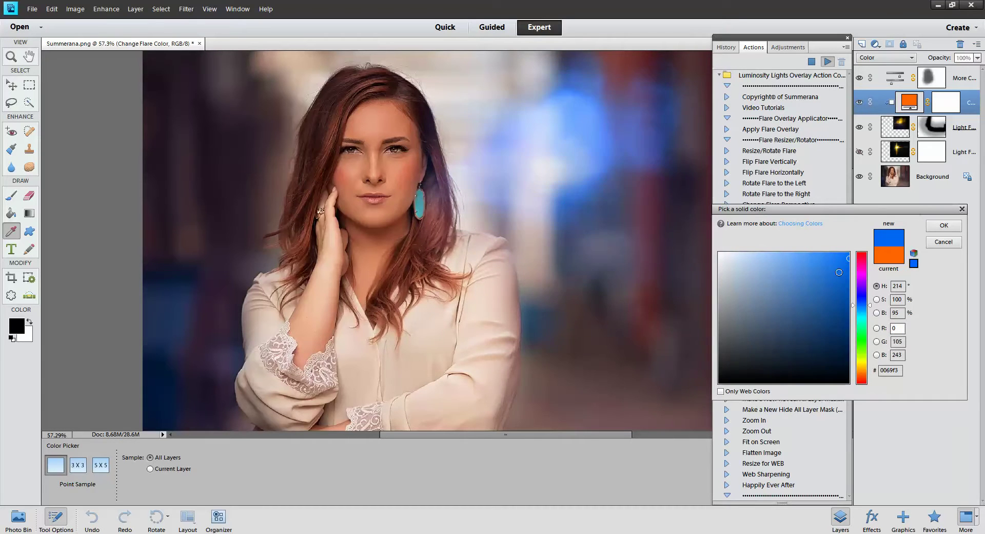
pyautogui.moveTo(821, 290); pyautogui.dragTo(816, 310)
pyautogui.click(943, 226)
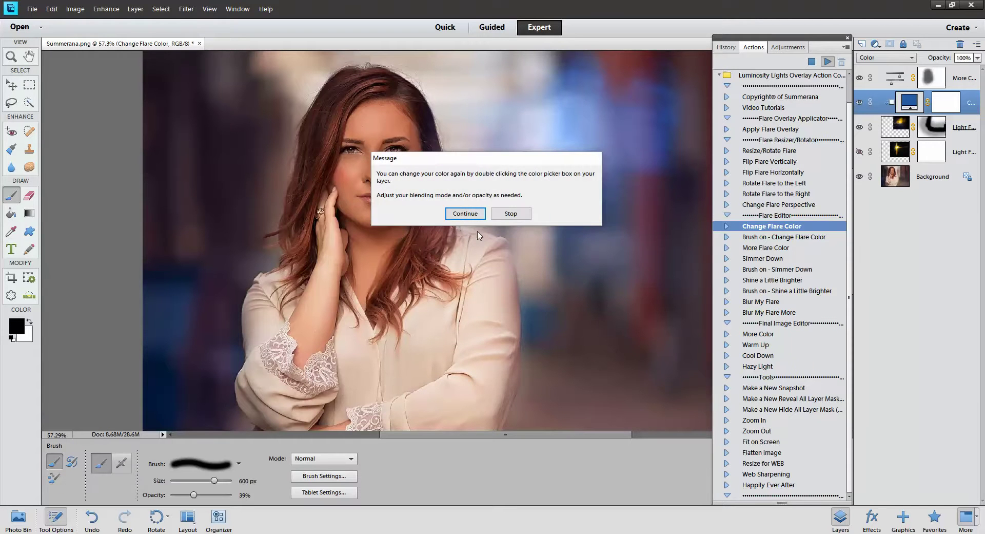
pyautogui.click(464, 215)
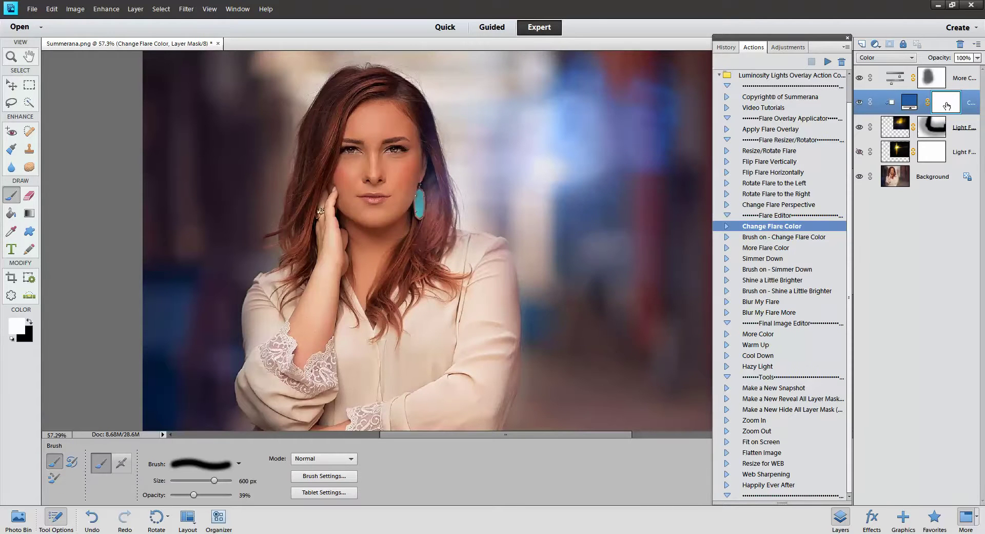
# Compare with the blue layer hidden, then paint black on its mask to remove tint at the top
pyautogui.click(860, 104)
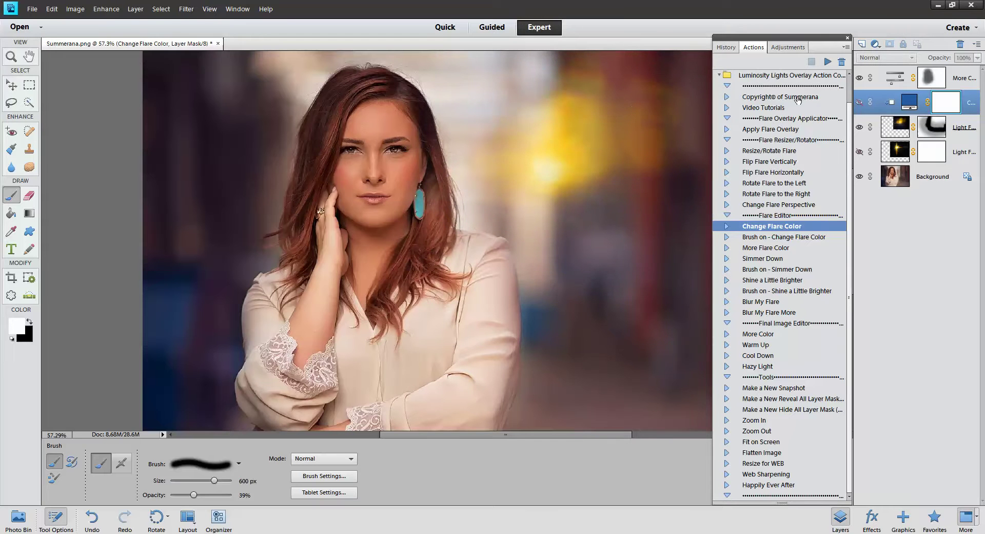
pyautogui.click(859, 103)
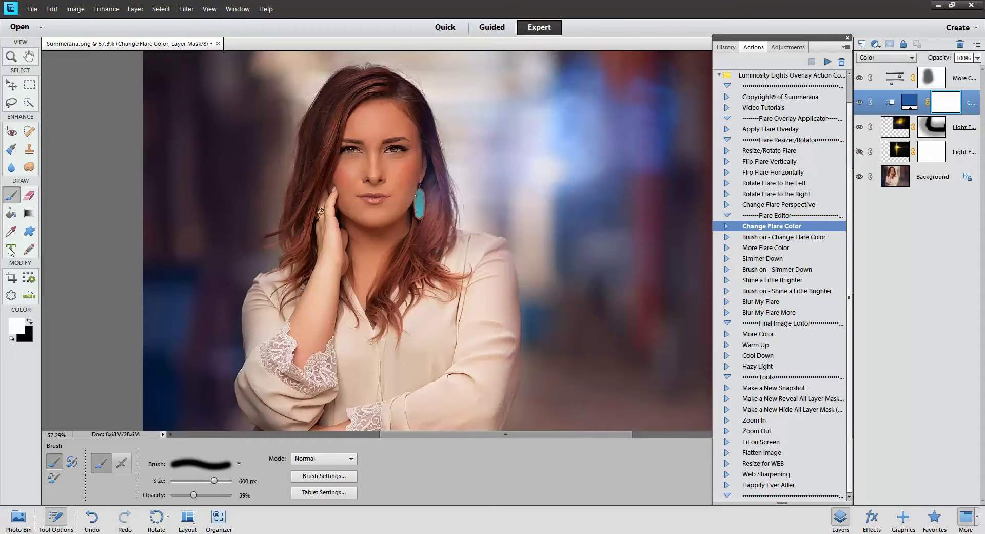
pyautogui.click(29, 322)
pyautogui.press('[')
pyautogui.press('[')
pyautogui.press('[')
pyautogui.press('[')
pyautogui.press('[')
pyautogui.press('[')
pyautogui.press('[')
pyautogui.press('[')
pyautogui.press('[')
pyautogui.press('[')
pyautogui.moveTo(588, 64)
pyautogui.mouseDown()
pyautogui.moveTo(568, 65)
pyautogui.moveTo(597, 64)
pyautogui.moveTo(607, 76)
pyautogui.moveTo(555, 71)
pyautogui.moveTo(595, 77)
pyautogui.moveTo(583, 62)
pyautogui.moveTo(557, 62)
pyautogui.moveTo(603, 60)
pyautogui.moveTo(601, 72)
pyautogui.moveTo(613, 74)
pyautogui.moveTo(592, 81)
pyautogui.mouseUp()
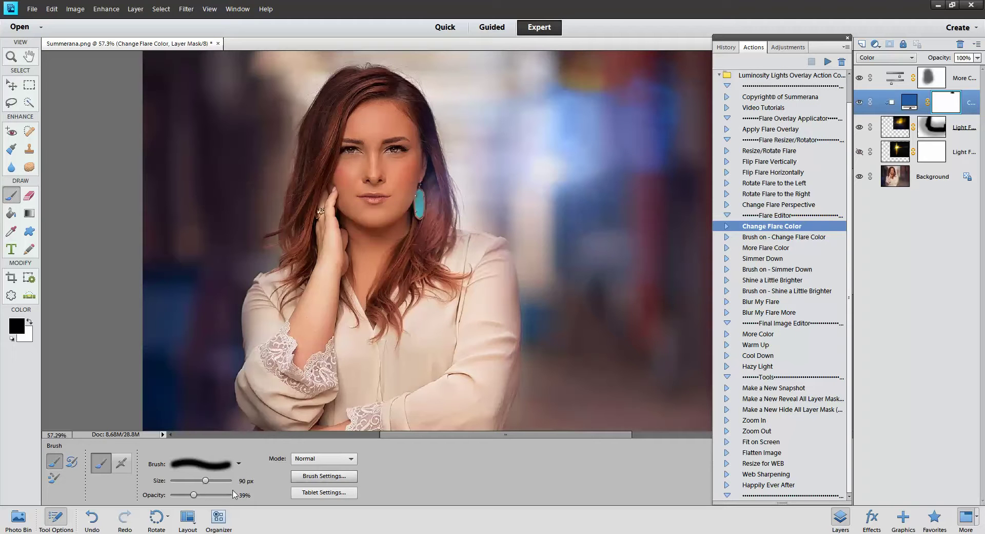
# With a low-opacity 600 px brush, mask more upper-background tint, then set layer opacity to 60%
pyautogui.moveTo(194, 495); pyautogui.dragTo(191, 495)
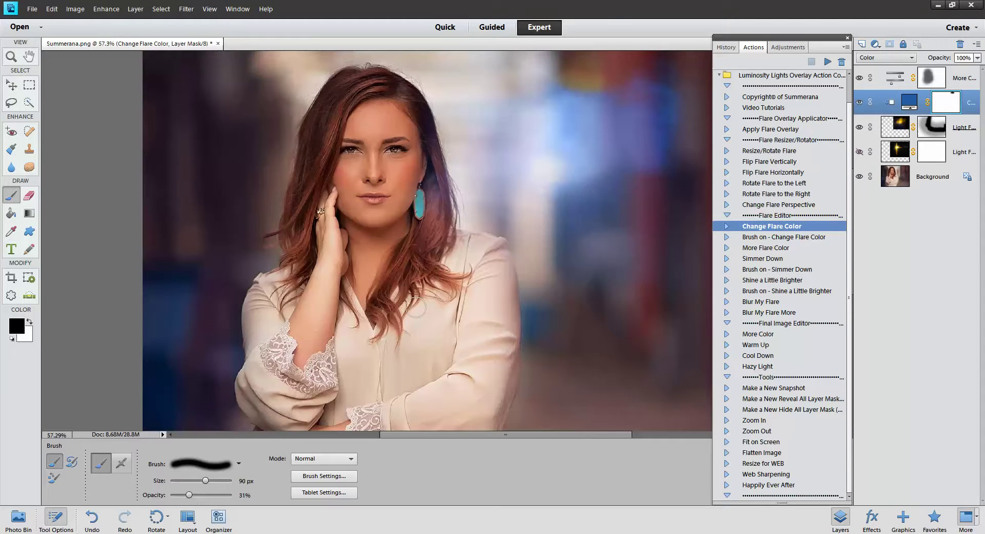
pyautogui.press(']')
pyautogui.press(']')
pyautogui.press(']')
pyautogui.press(']')
pyautogui.press(']')
pyautogui.press(']')
pyautogui.press(']')
pyautogui.press(']')
pyautogui.press(']')
pyautogui.press(']')
pyautogui.moveTo(573, 72)
pyautogui.mouseDown()
pyautogui.moveTo(549, 53)
pyautogui.moveTo(601, 58)
pyautogui.mouseUp()
pyautogui.press('[')
pyautogui.press('[')
pyautogui.press('[')
pyautogui.press('[')
pyautogui.press('[')
pyautogui.press('[')
pyautogui.press('[')
pyautogui.press('[')
pyautogui.click(978, 57)
pyautogui.moveTo(975, 70); pyautogui.dragTo(955, 81)
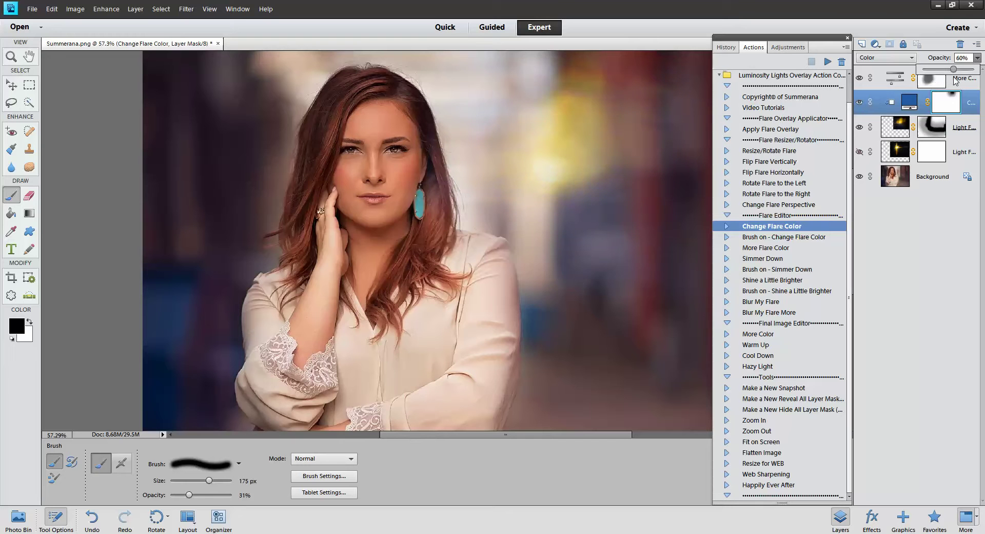
# Change the flare fill colour from blue to a bright, saturated orange-red
pyautogui.doubleClick(909, 102)
pyautogui.moveTo(863, 365); pyautogui.dragTo(866, 379)
pyautogui.click(838, 270)
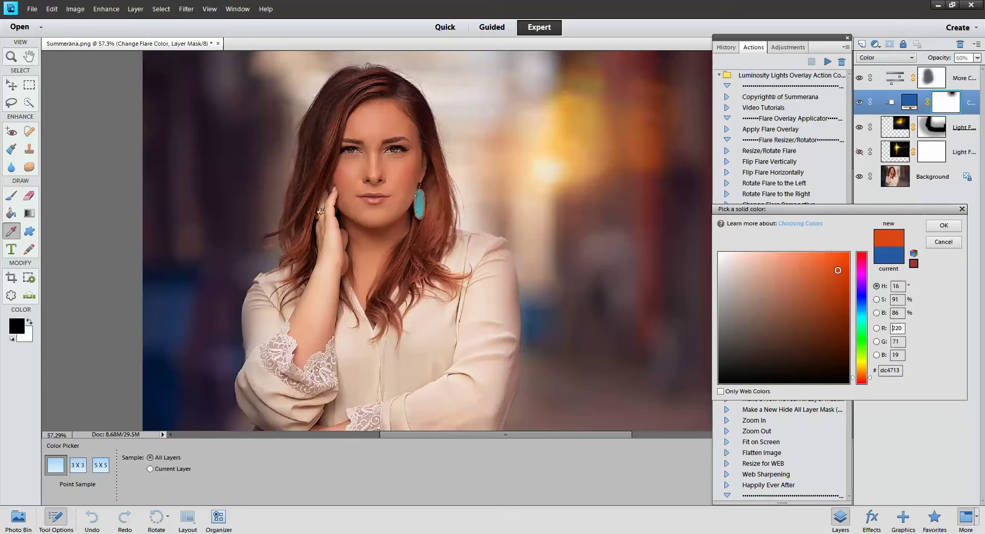
pyautogui.click(943, 228)
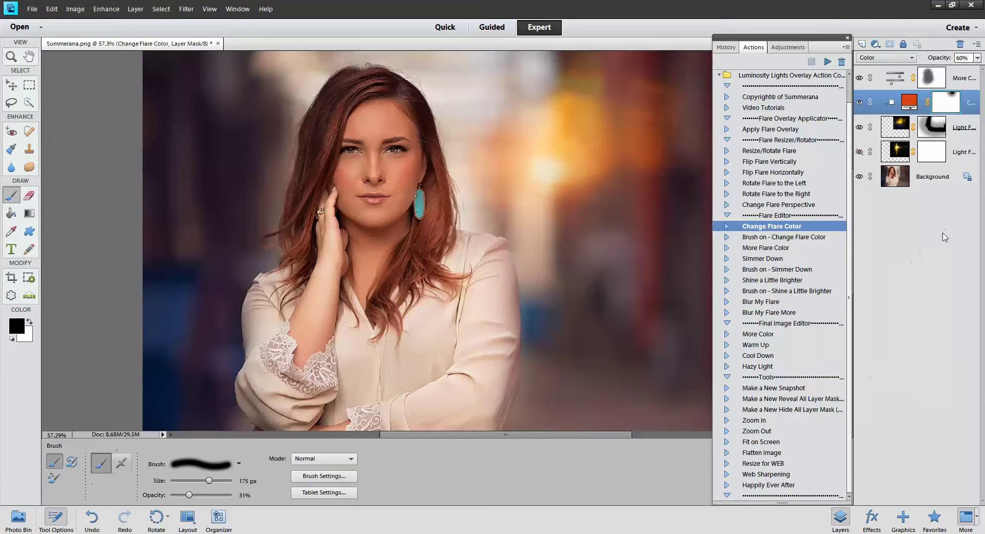
# Refine the fill to a brighter orange, f58808
pyautogui.doubleClick(911, 104)
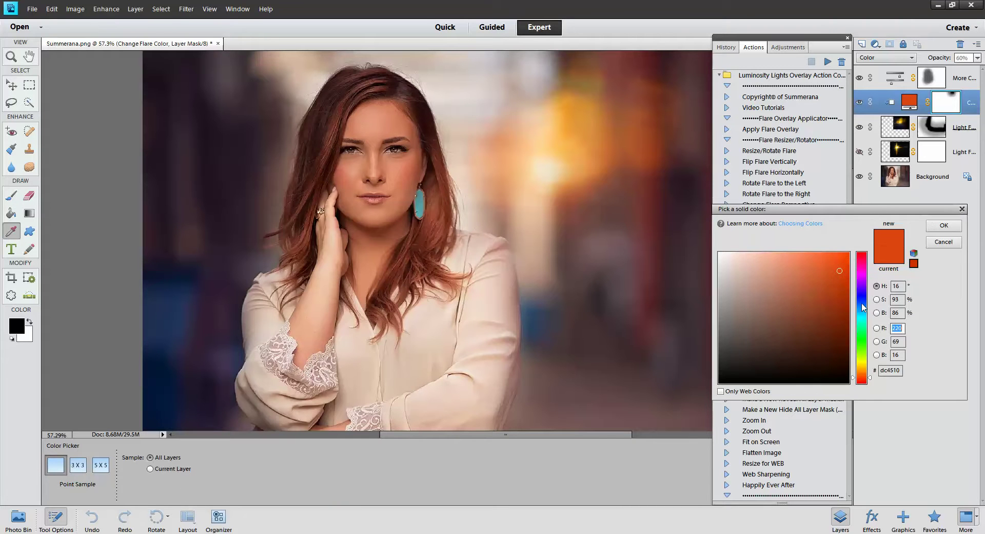
pyautogui.click(845, 257)
pyautogui.moveTo(866, 378); pyautogui.dragTo(866, 375)
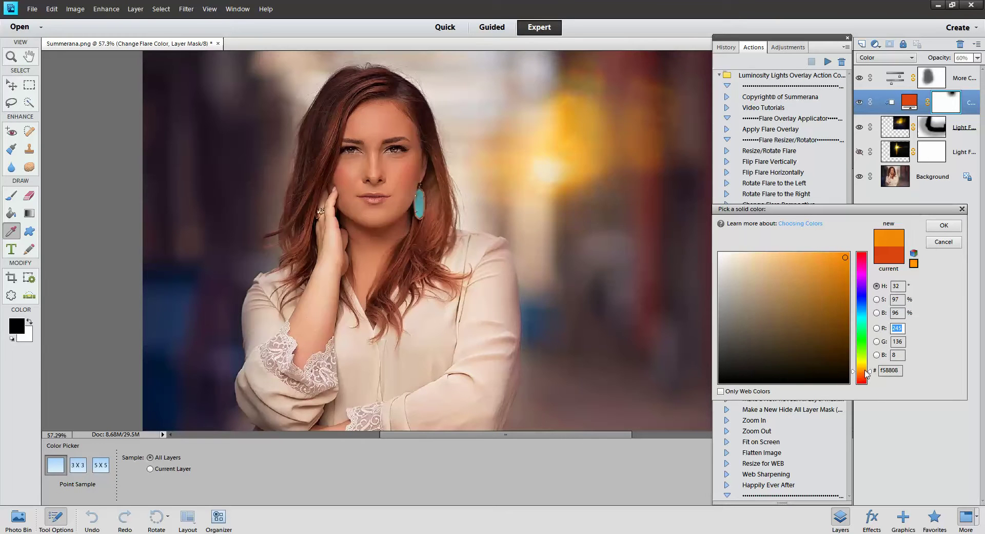
pyautogui.click(943, 226)
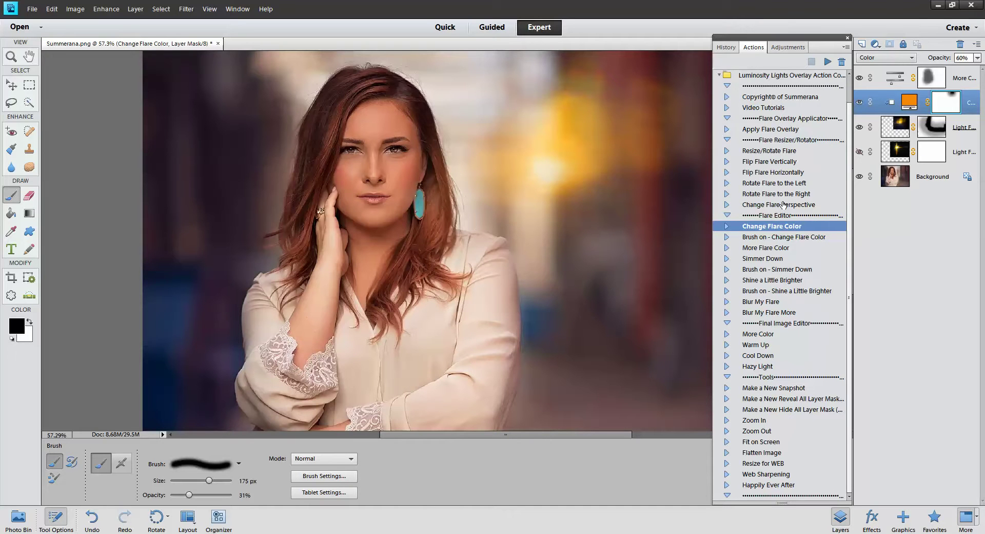
# Run the Hazy Light action with a blue haze colour, 3d69d9
pyautogui.click(762, 367)
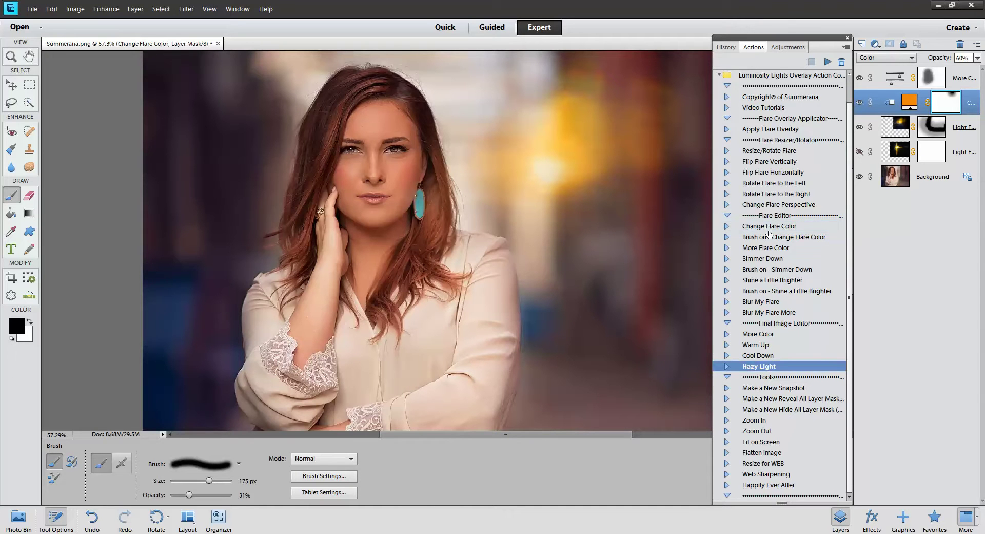
pyautogui.click(827, 64)
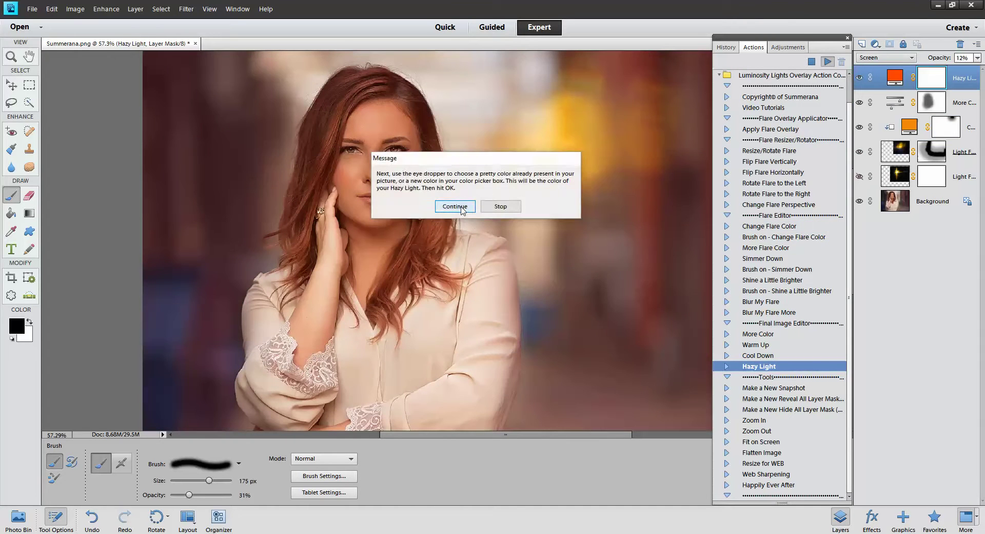
pyautogui.click(455, 206)
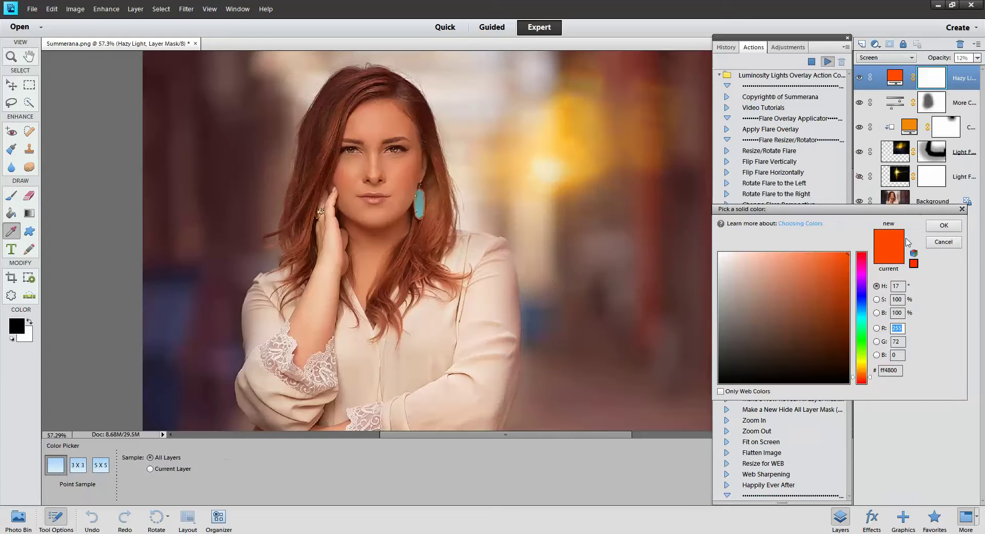
pyautogui.click(777, 273)
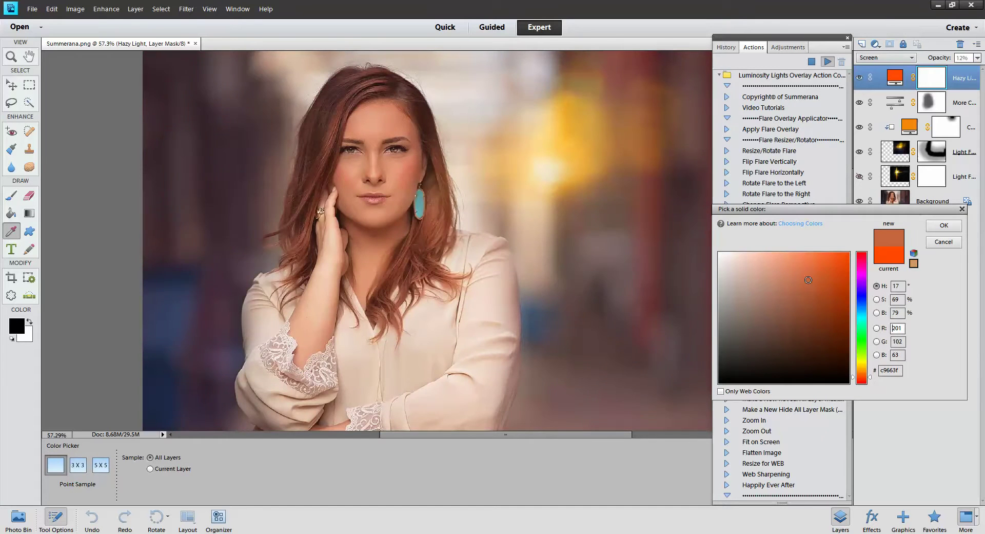
pyautogui.click(808, 280)
pyautogui.click(861, 301)
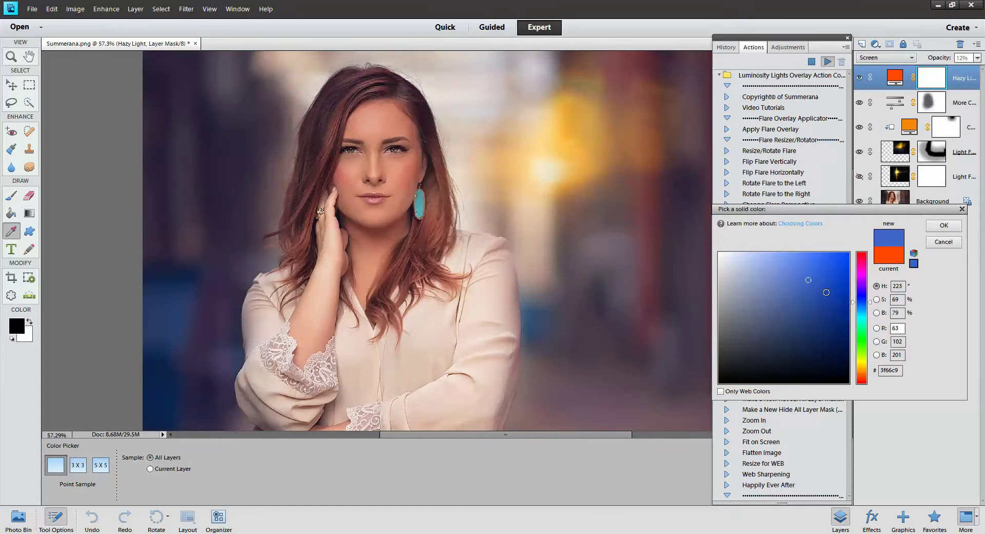
pyautogui.moveTo(811, 272)
pyautogui.mouseDown()
pyautogui.moveTo(768, 269)
pyautogui.moveTo(811, 273)
pyautogui.mouseUp()
pyautogui.click(944, 225)
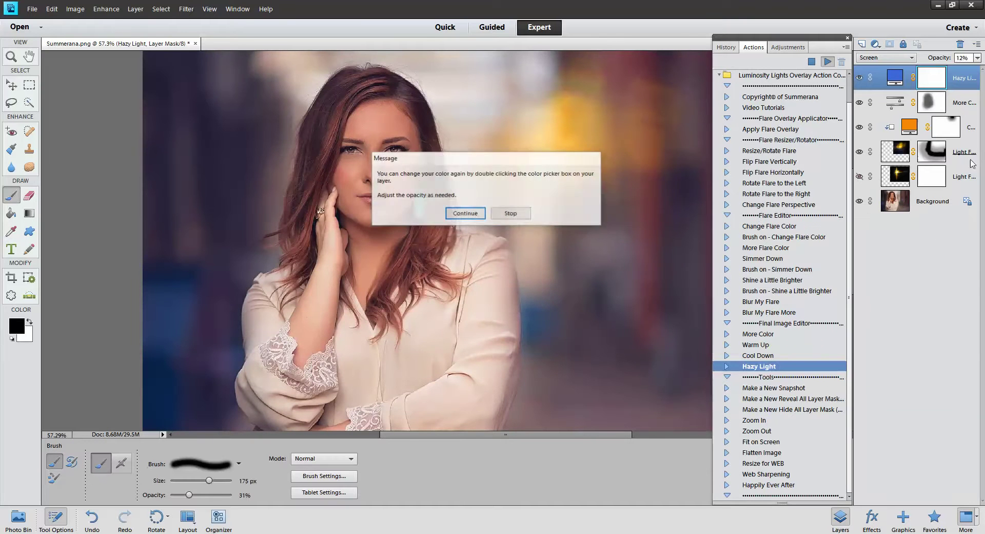
pyautogui.click(464, 214)
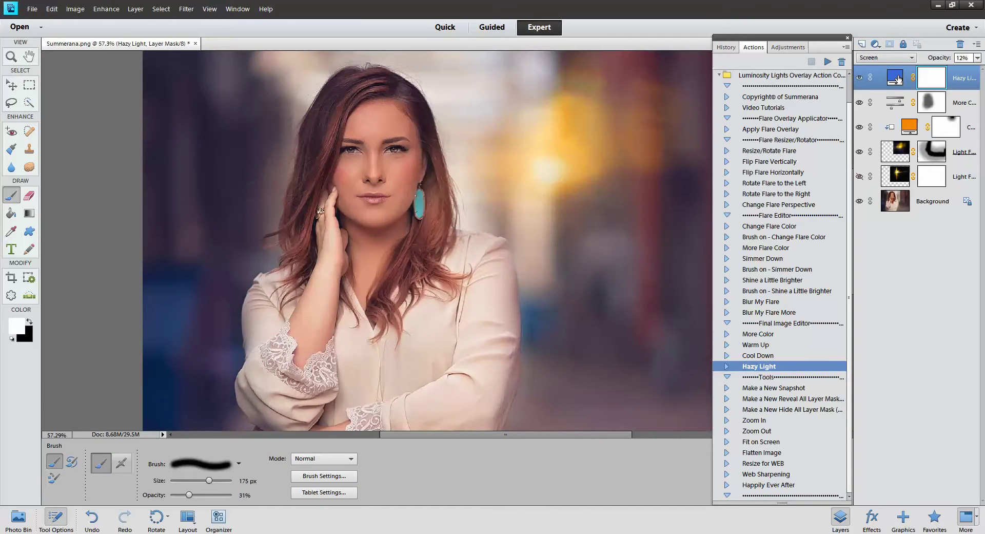
# Keep the haze colour and lower the Hazy Light layer's opacity to 9%
pyautogui.doubleClick(896, 80)
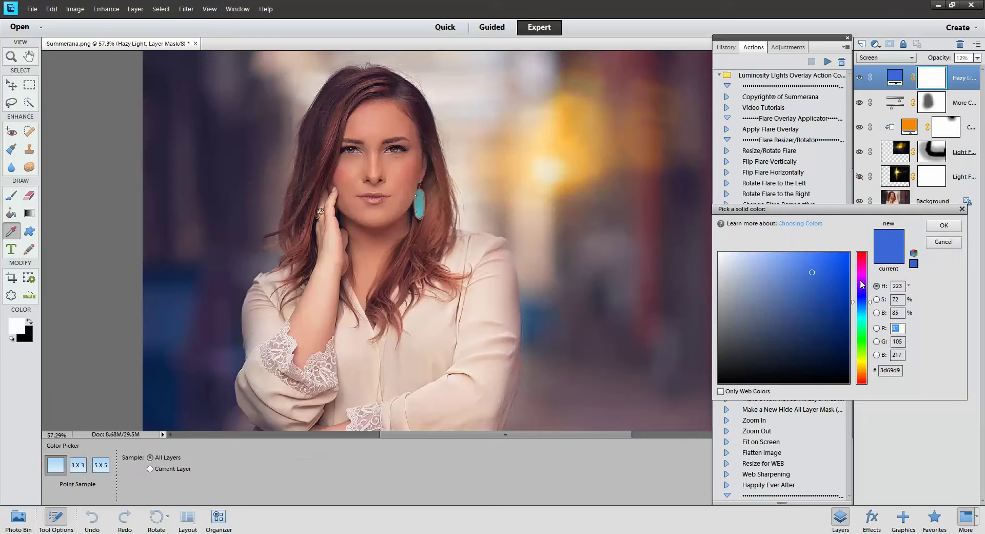
pyautogui.click(944, 225)
pyautogui.click(977, 58)
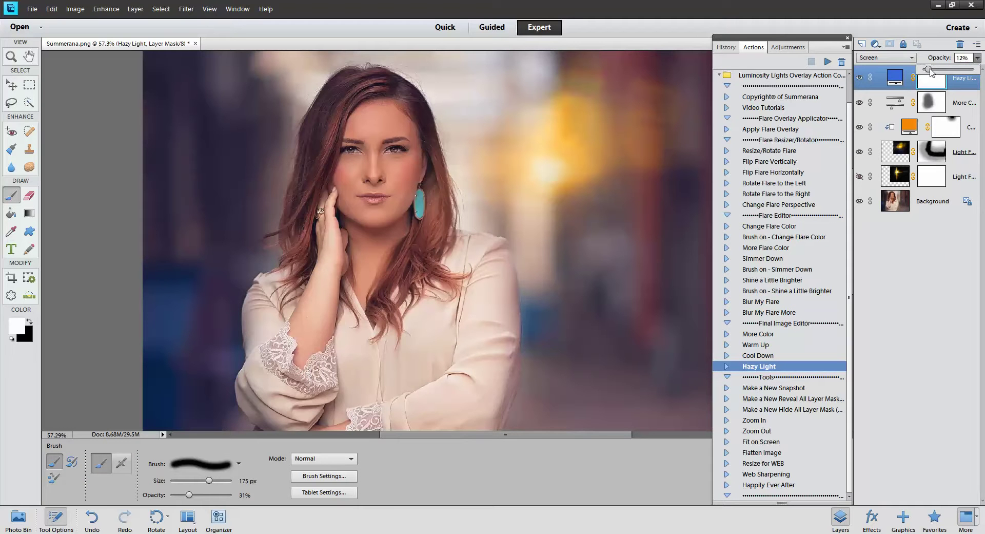
pyautogui.moveTo(928, 71); pyautogui.dragTo(927, 71)
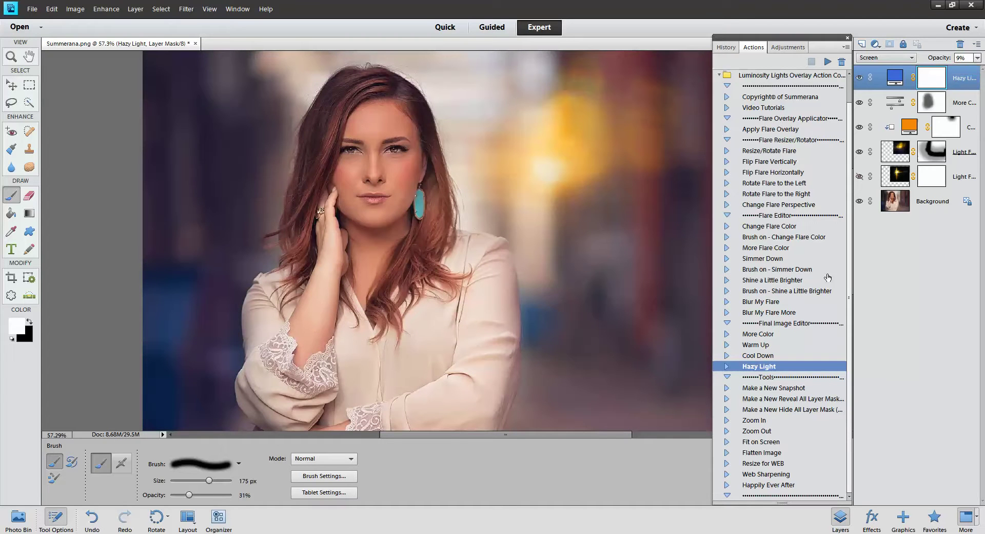
# Select the Cool Down action and the Move tool, then switch to the Summerana 2.png document
pyautogui.click(761, 356)
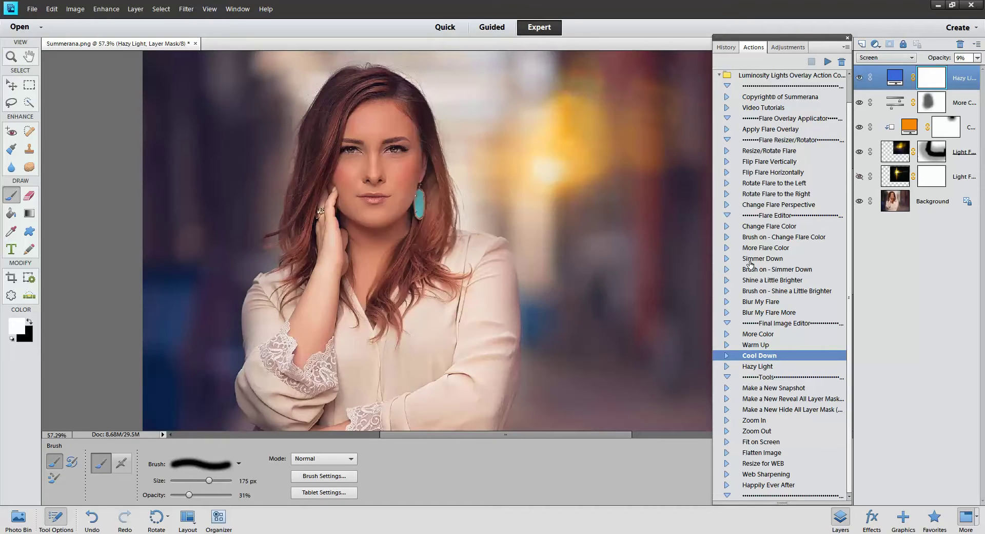
pyautogui.click(11, 85)
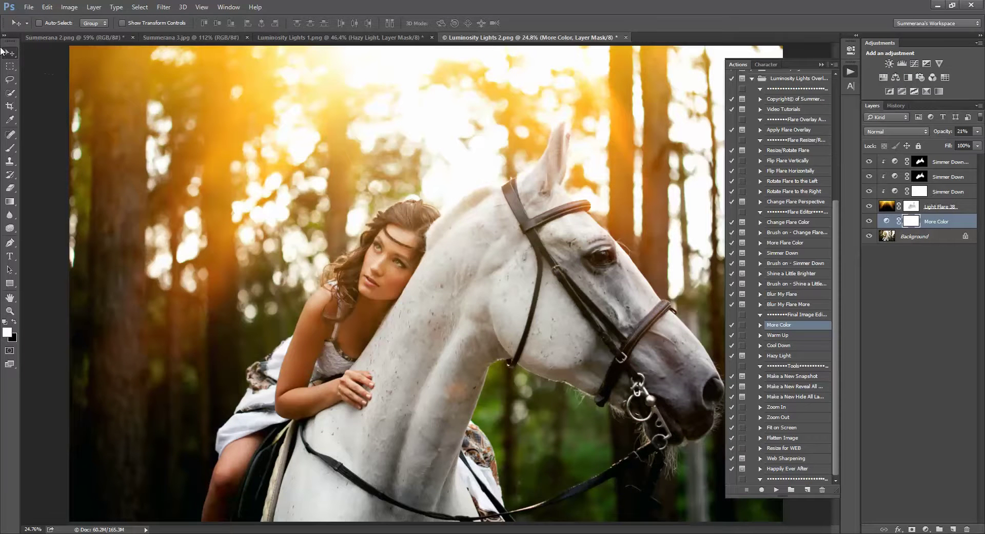
pyautogui.hotkey('ctrl', 'Tab')
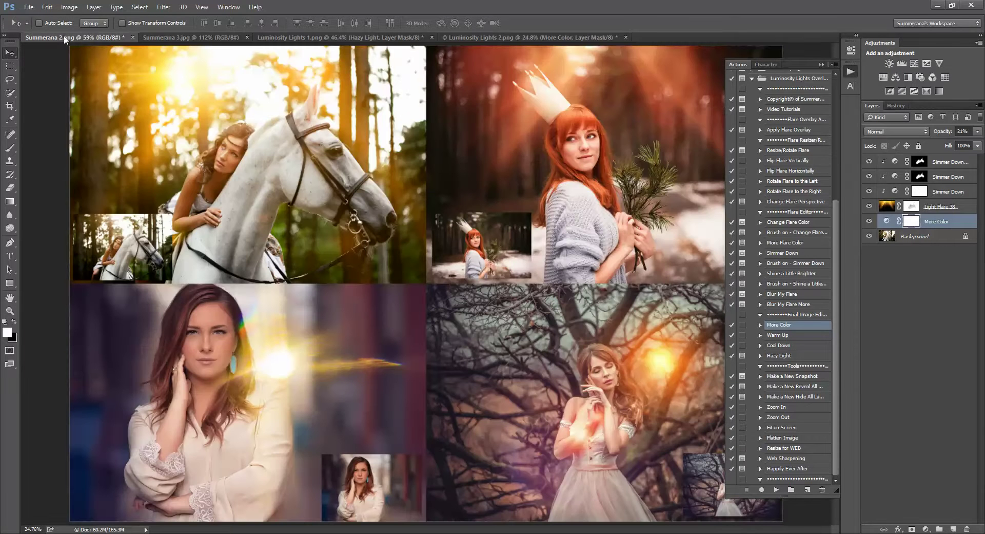